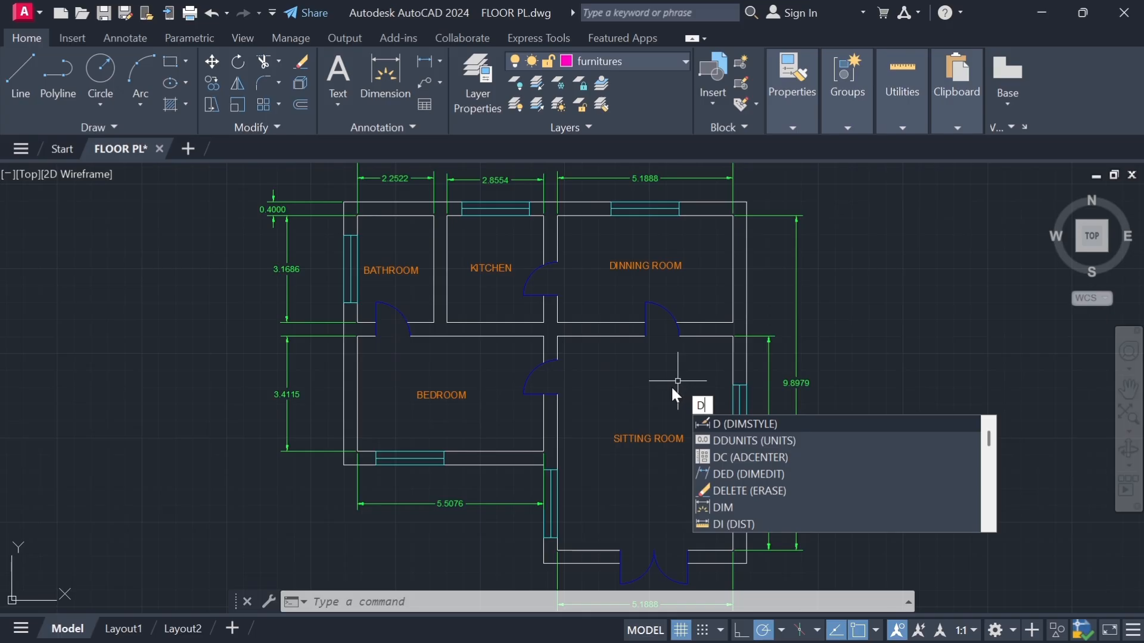
- Open DesignCenter and browse to the Sample\en-us\DesignCenter folder
{"action": "type", "text": "Es"}
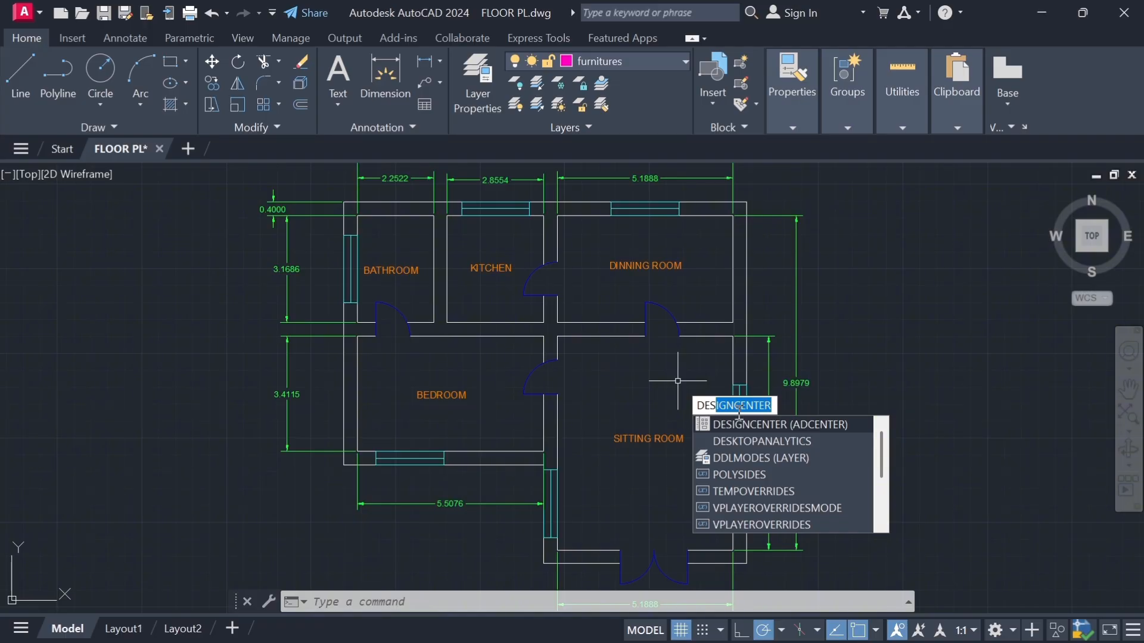
{"action": "key", "text": "Return"}
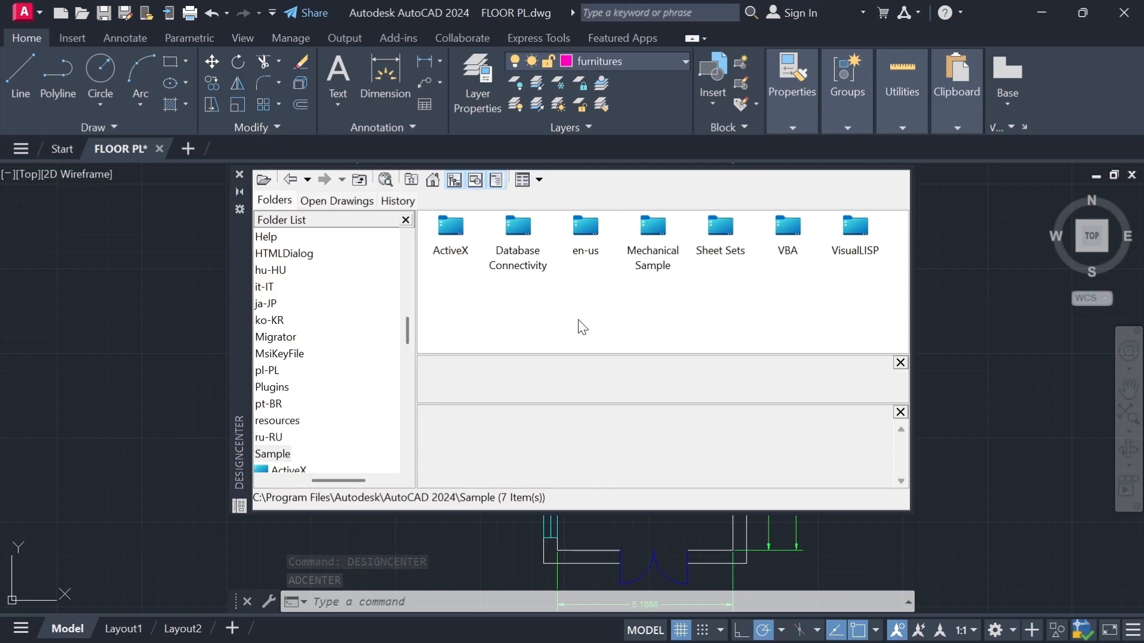
{"action": "double_click", "coordinate": [581, 231]}
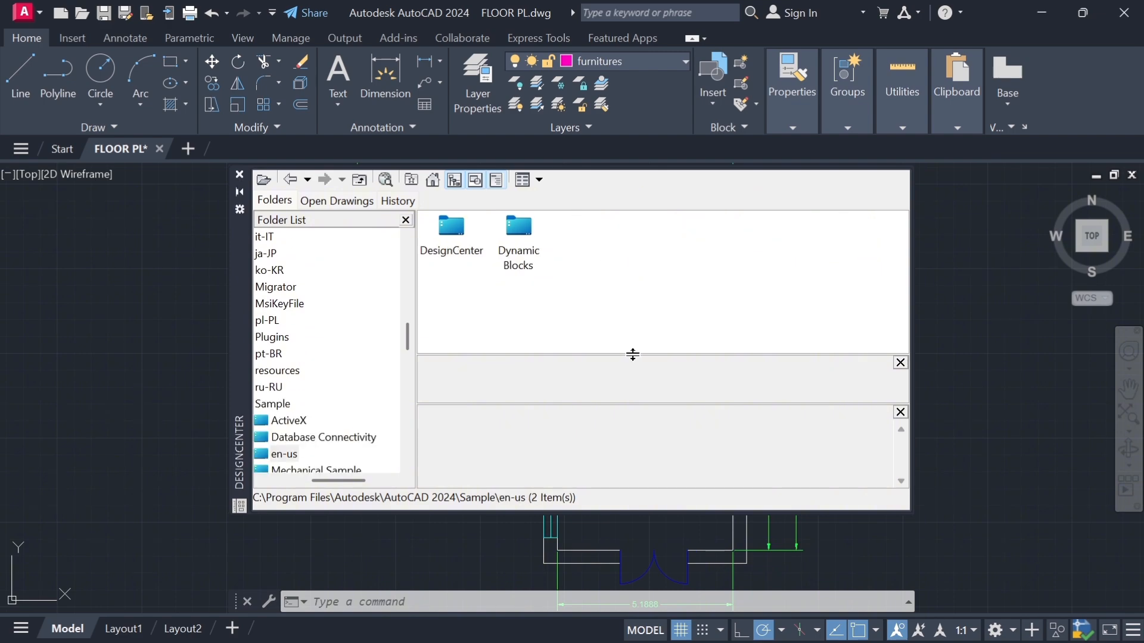
{"action": "double_click", "coordinate": [456, 231]}
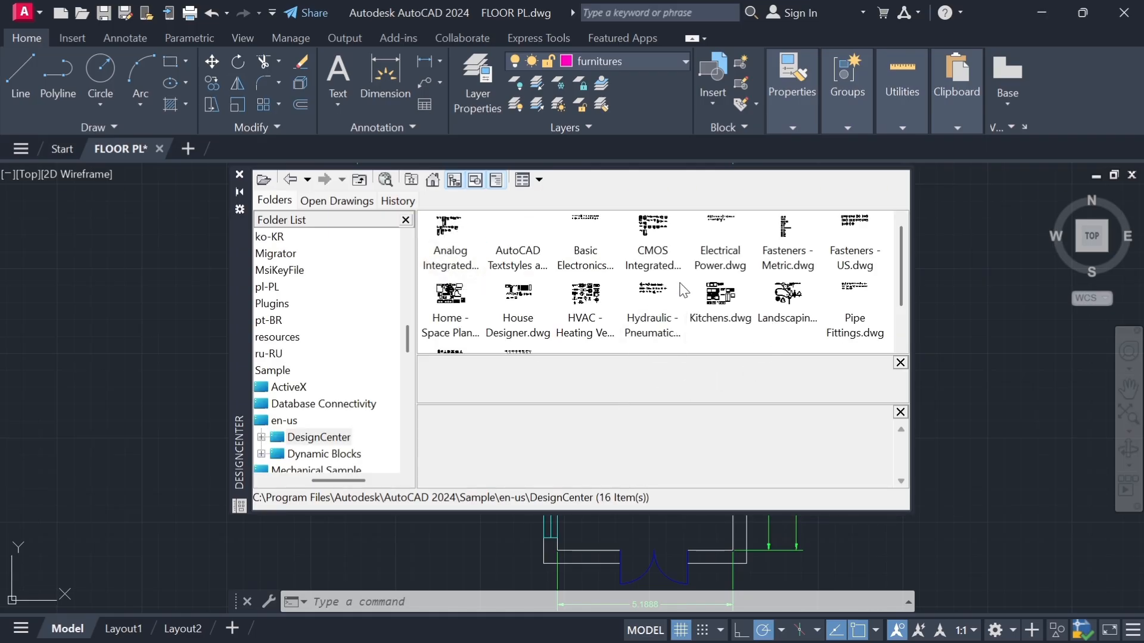
- Look through the sample drawings and open the Blocks collection of Home - Space Planner.dwg
{"action": "scroll", "coordinate": [682, 290], "scroll_direction": "down", "scroll_amount": 1}
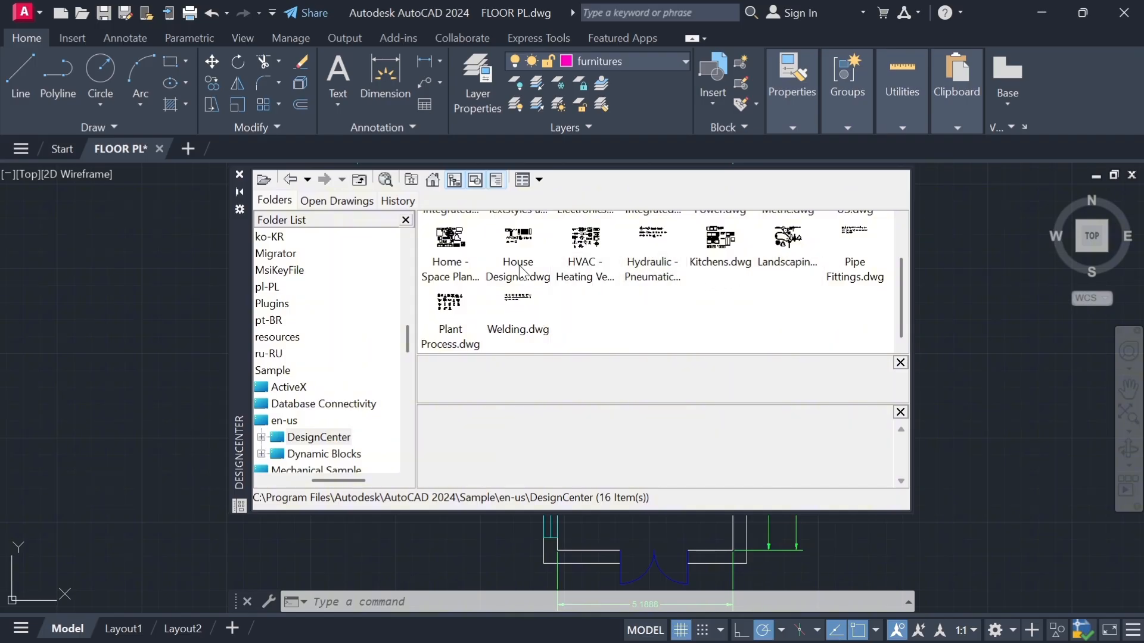
{"action": "scroll", "coordinate": [481, 268], "scroll_direction": "up", "scroll_amount": 2}
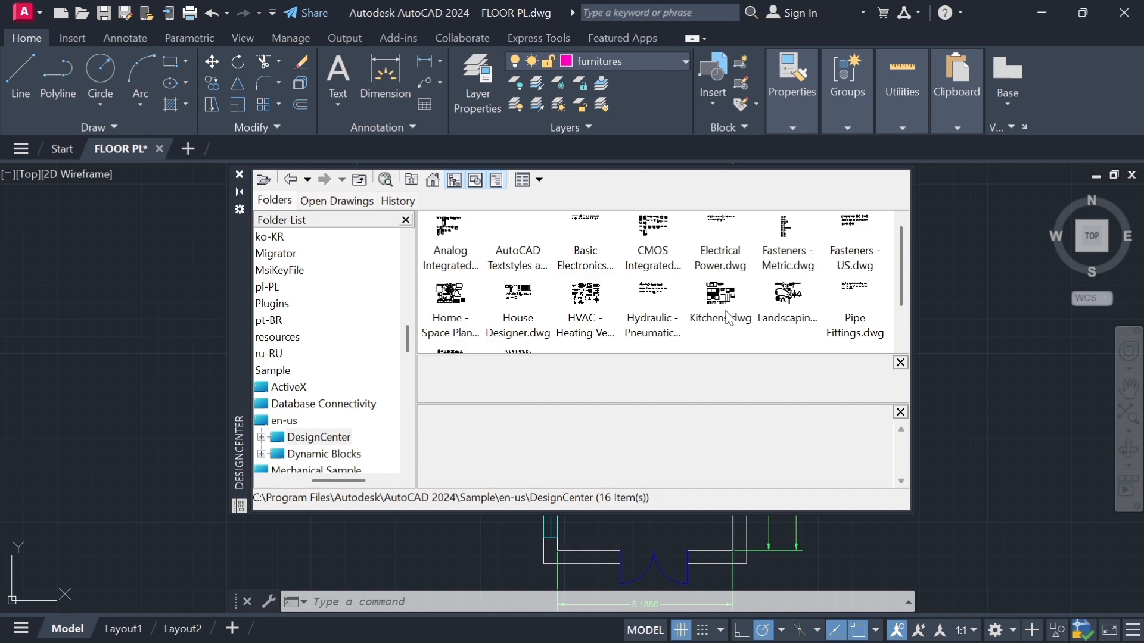
{"action": "left_click", "coordinate": [465, 298]}
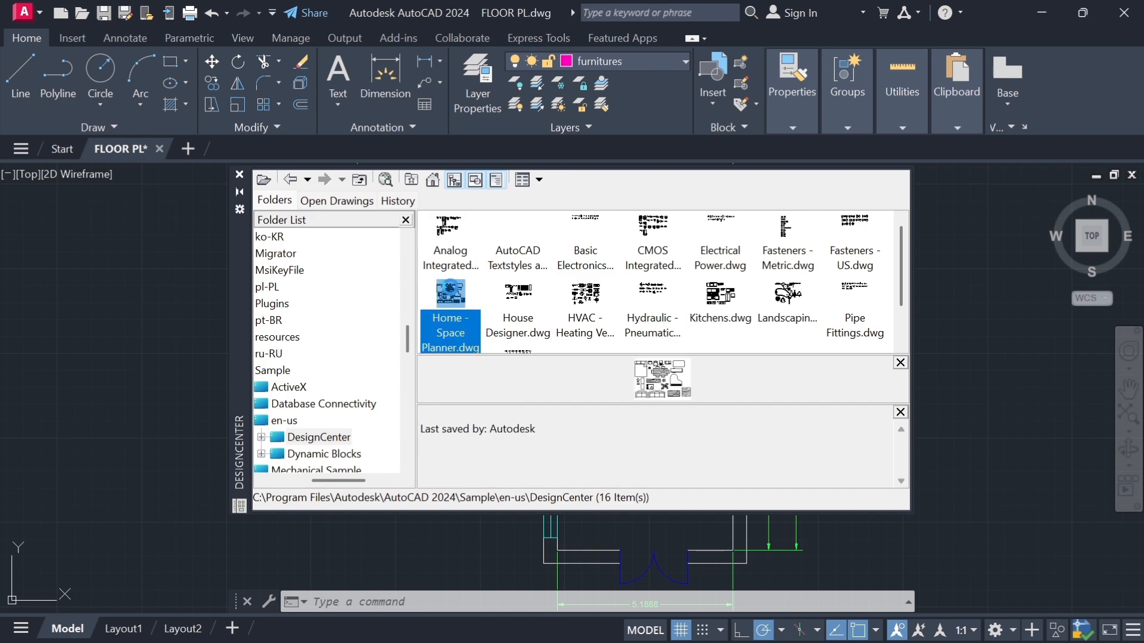
{"action": "double_click", "coordinate": [452, 294]}
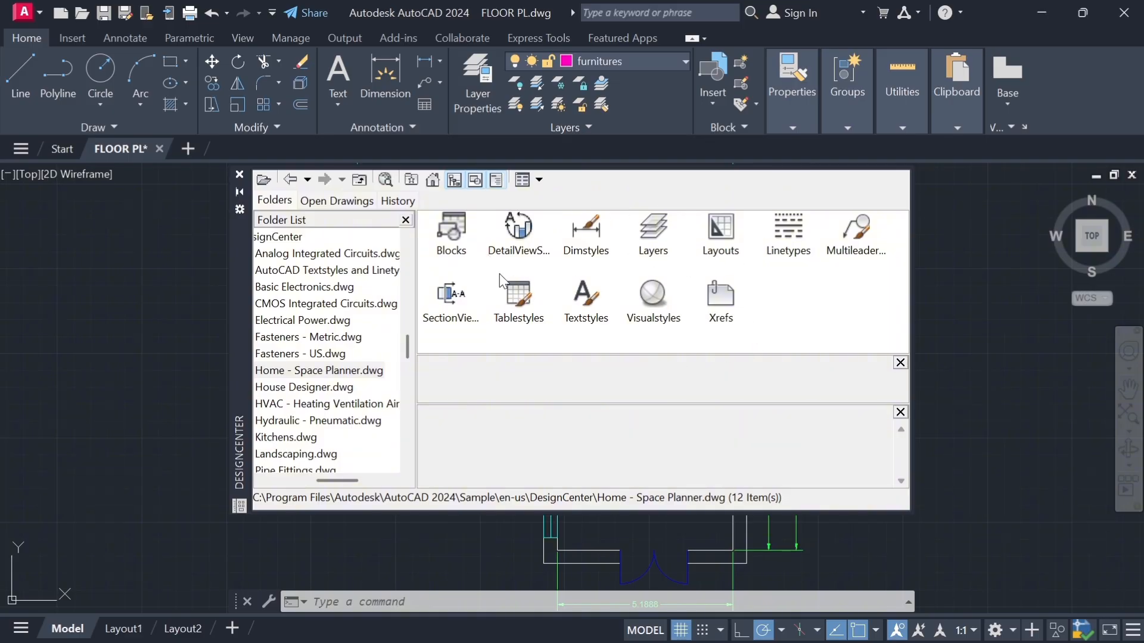
{"action": "double_click", "coordinate": [451, 228]}
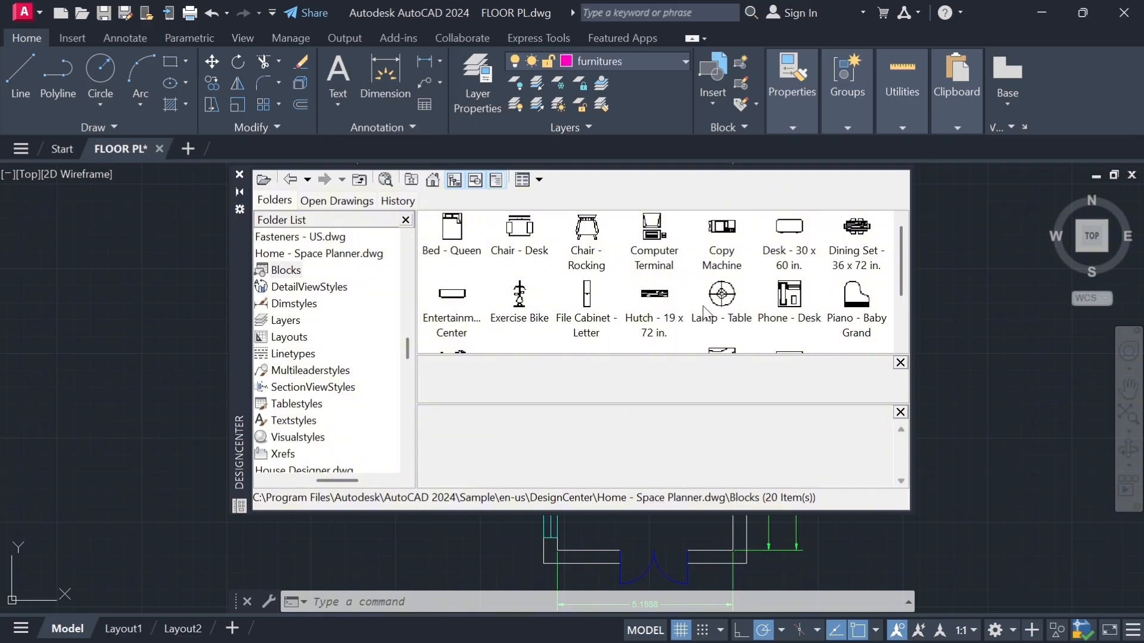
- Insert the Bed - Queen and Dining Set - 36 x 72 in. blocks in the empty space west of the floor plan
{"action": "scroll", "coordinate": [757, 294], "scroll_direction": "down", "scroll_amount": 2}
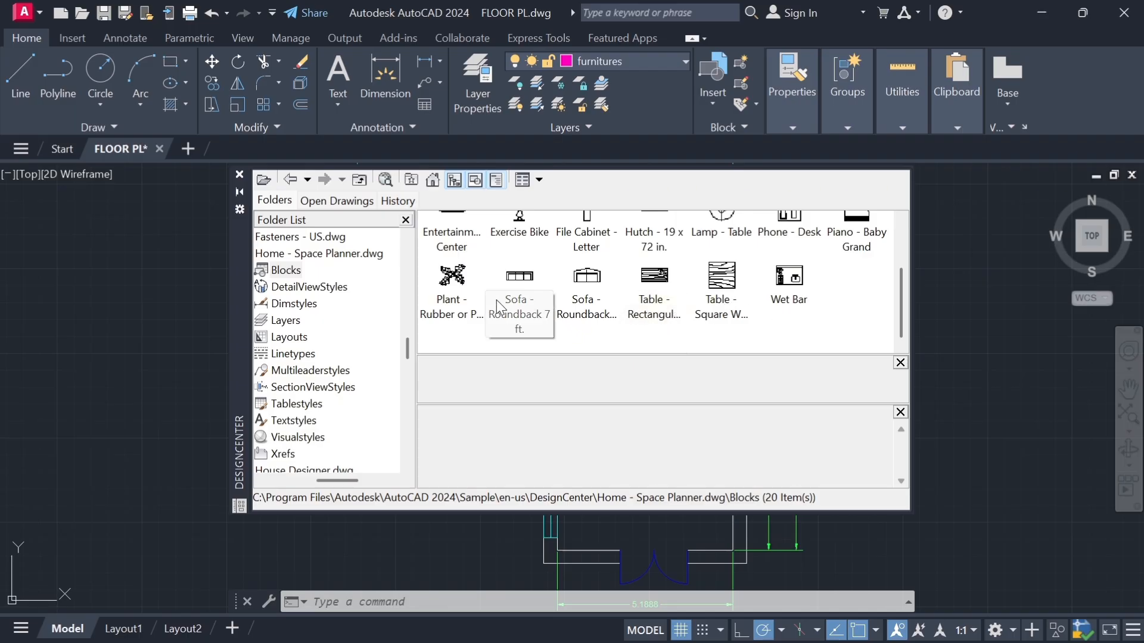
{"action": "scroll", "coordinate": [636, 281], "scroll_direction": "up", "scroll_amount": 2}
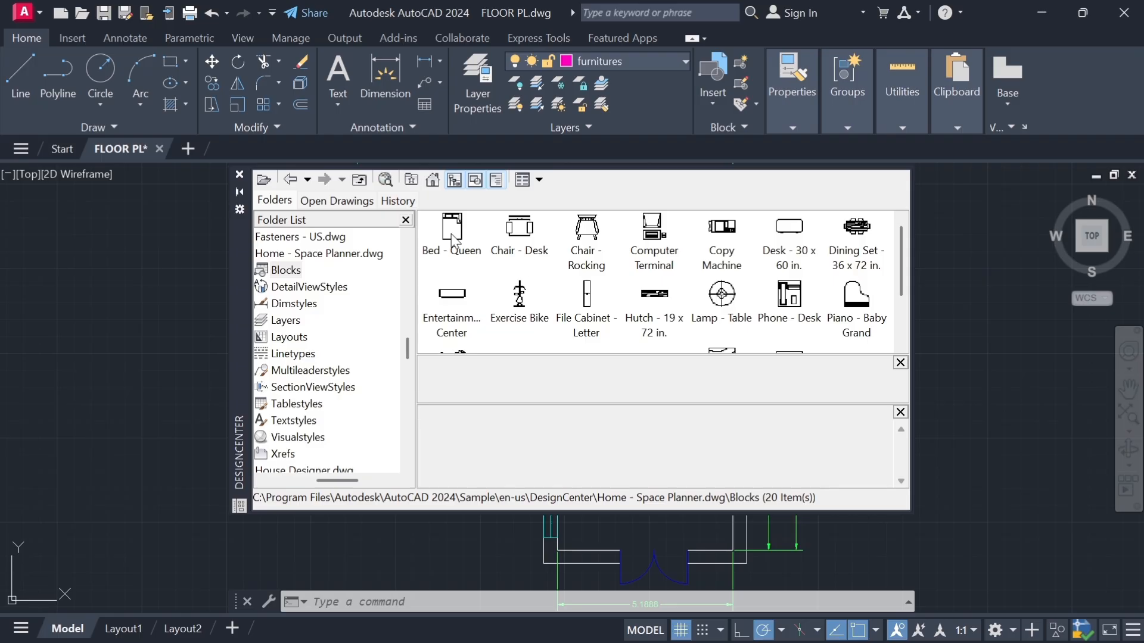
{"action": "mouse_move", "coordinate": [451, 229]}
{"action": "left_mouse_down"}
{"action": "mouse_move", "coordinate": [184, 267]}
{"action": "mouse_move", "coordinate": [96, 324]}
{"action": "mouse_move", "coordinate": [117, 363]}
{"action": "left_mouse_up"}
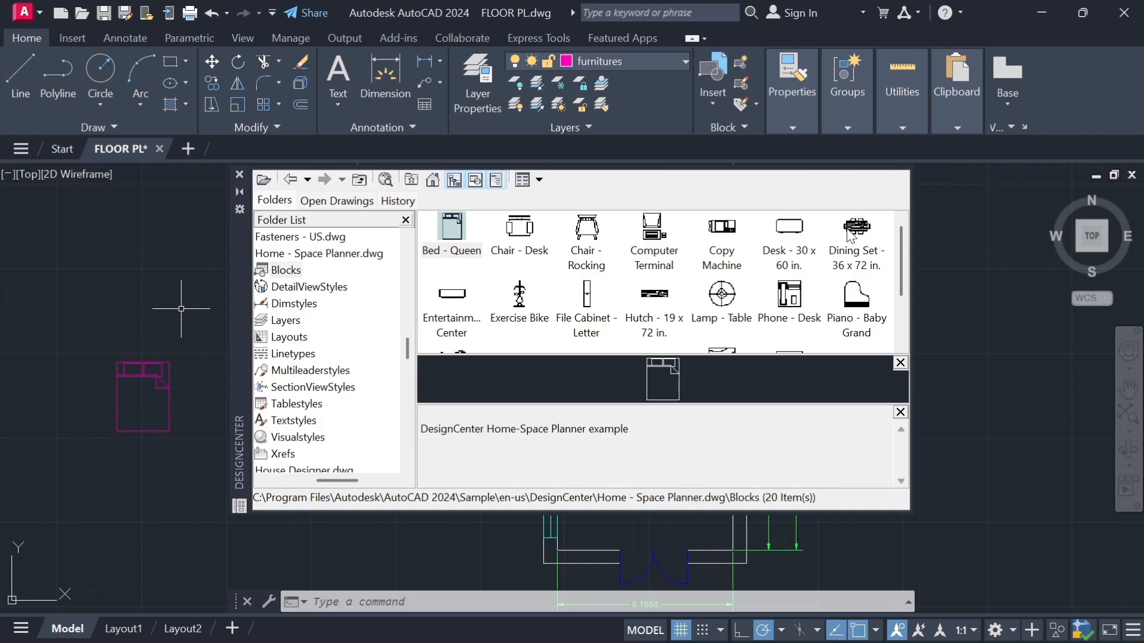
{"action": "mouse_move", "coordinate": [860, 228]}
{"action": "left_mouse_down"}
{"action": "mouse_move", "coordinate": [474, 277]}
{"action": "mouse_move", "coordinate": [161, 294]}
{"action": "left_mouse_up"}
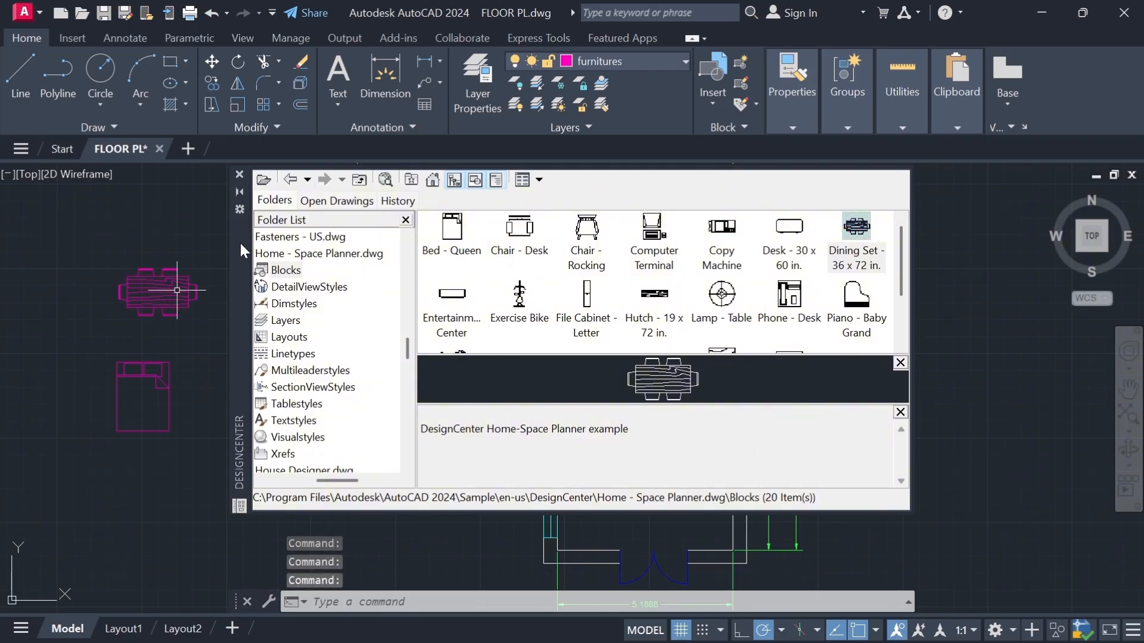
- Place the Sofa - Roundback 7 ft. block, the smaller roundback sofa and the rectangular table beside the bed and dining set
{"action": "mouse_move", "coordinate": [241, 243]}
{"action": "left_mouse_down"}
{"action": "mouse_move", "coordinate": [386, 321]}
{"action": "mouse_move", "coordinate": [443, 397]}
{"action": "mouse_move", "coordinate": [443, 370]}
{"action": "left_mouse_up"}
{"action": "left_click_drag", "start_coordinate": [392, 289], "coordinate": [273, 247]}
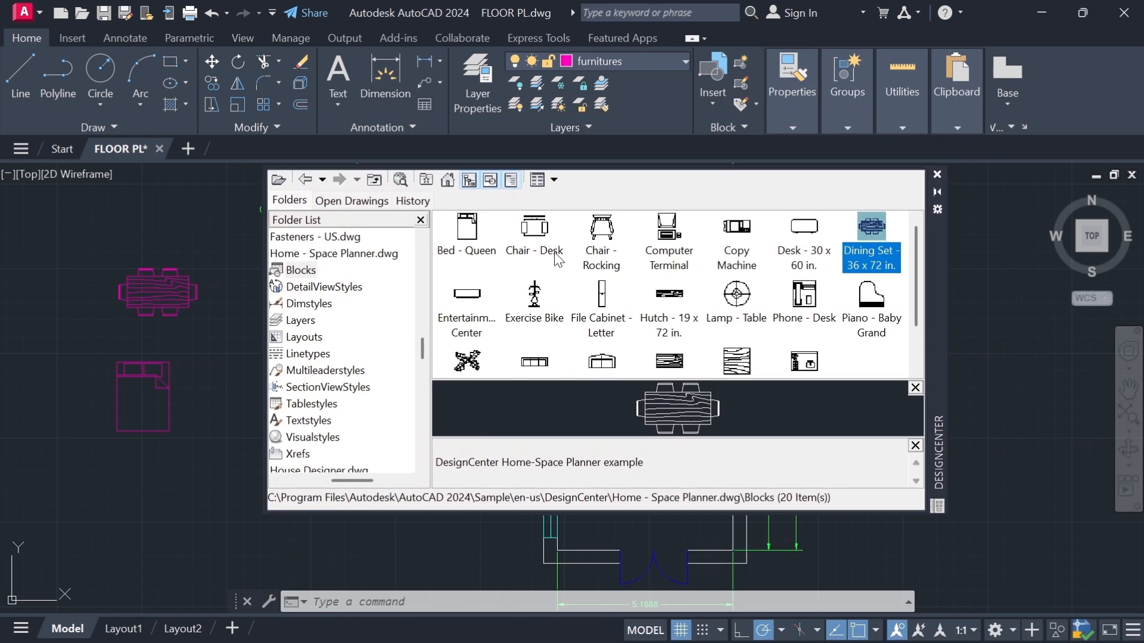
{"action": "scroll", "coordinate": [560, 284], "scroll_direction": "down", "scroll_amount": 1}
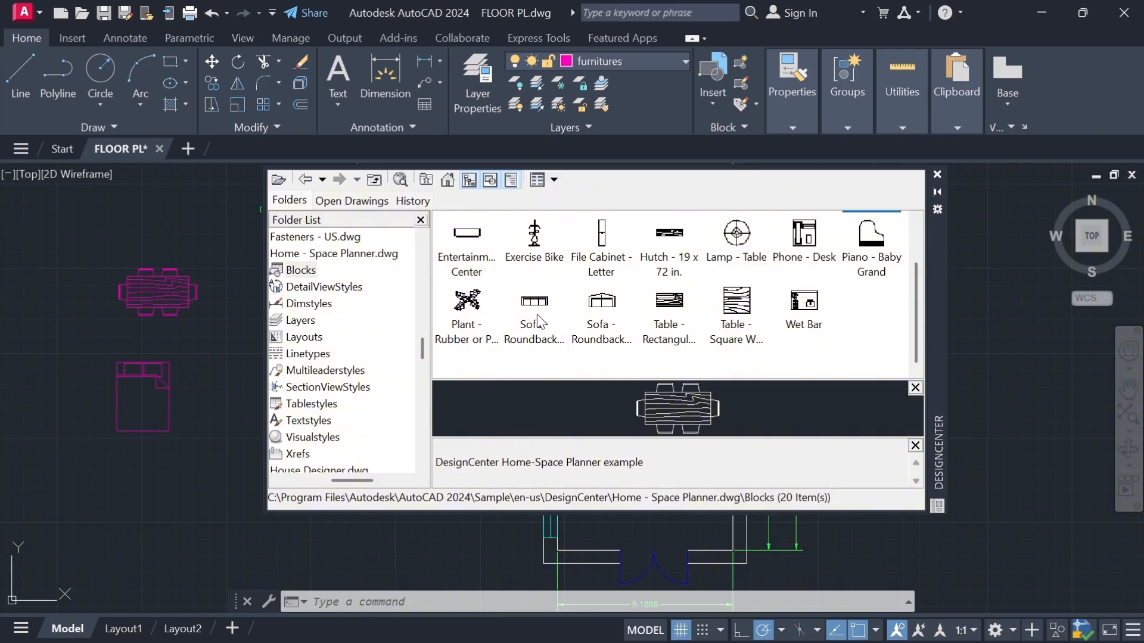
{"action": "mouse_move", "coordinate": [539, 307]}
{"action": "left_mouse_down"}
{"action": "mouse_move", "coordinate": [518, 292]}
{"action": "mouse_move", "coordinate": [247, 298]}
{"action": "mouse_move", "coordinate": [224, 322]}
{"action": "left_mouse_up"}
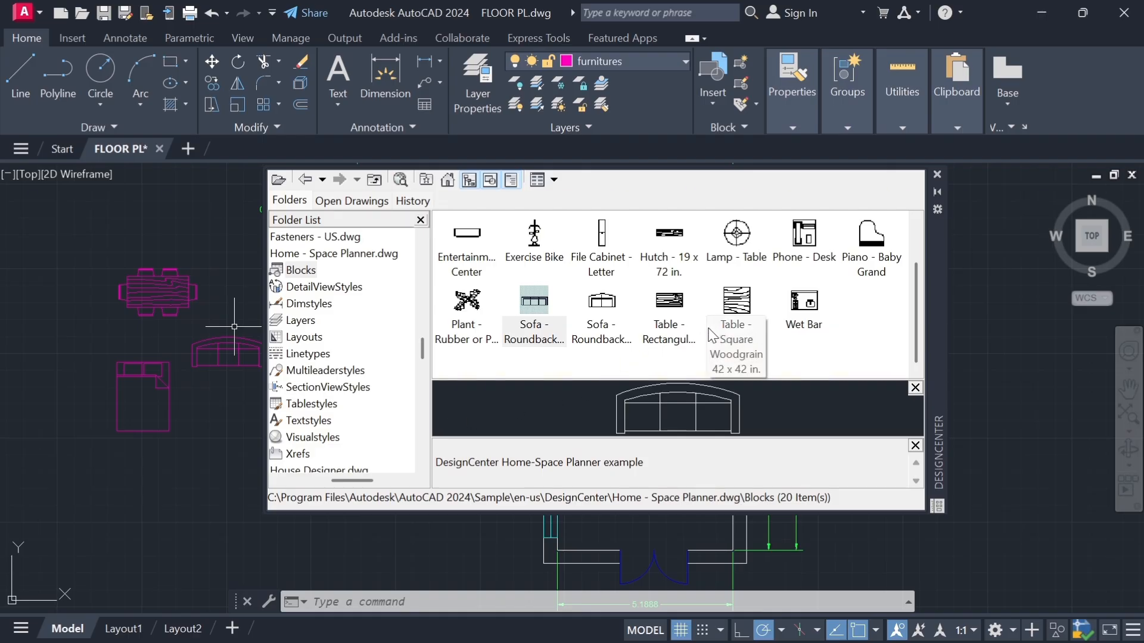
{"action": "left_click", "coordinate": [602, 304]}
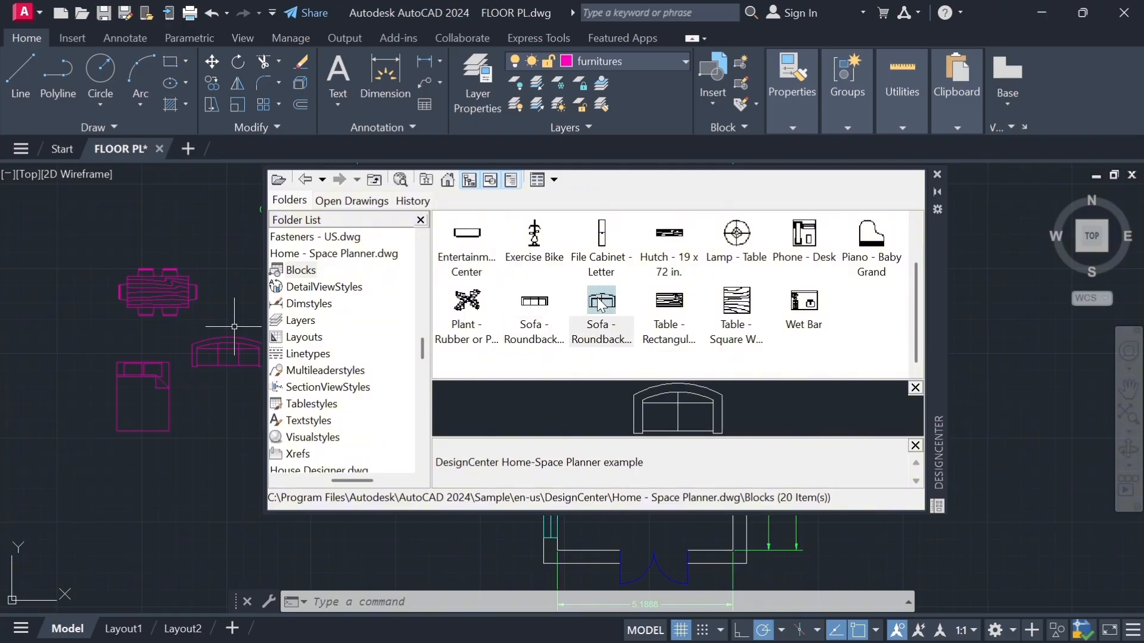
{"action": "mouse_move", "coordinate": [602, 303]}
{"action": "left_mouse_down"}
{"action": "mouse_move", "coordinate": [446, 334]}
{"action": "mouse_move", "coordinate": [221, 412]}
{"action": "left_mouse_up"}
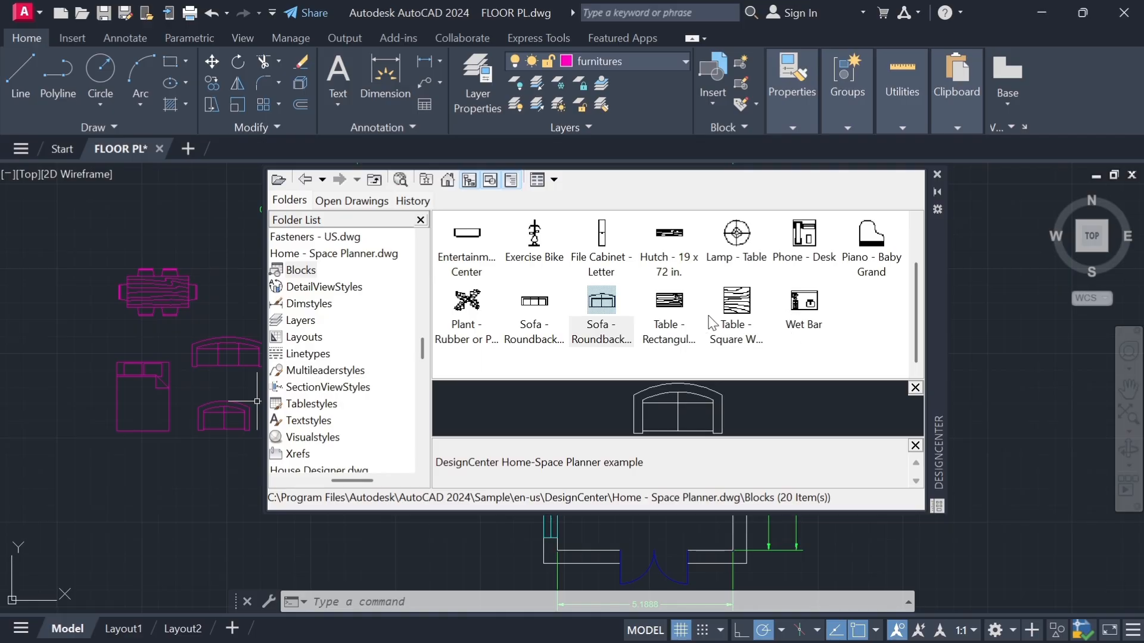
{"action": "left_click", "coordinate": [672, 303]}
{"action": "mouse_move", "coordinate": [672, 303]}
{"action": "left_mouse_down"}
{"action": "mouse_move", "coordinate": [417, 348]}
{"action": "mouse_move", "coordinate": [192, 482]}
{"action": "left_mouse_up"}
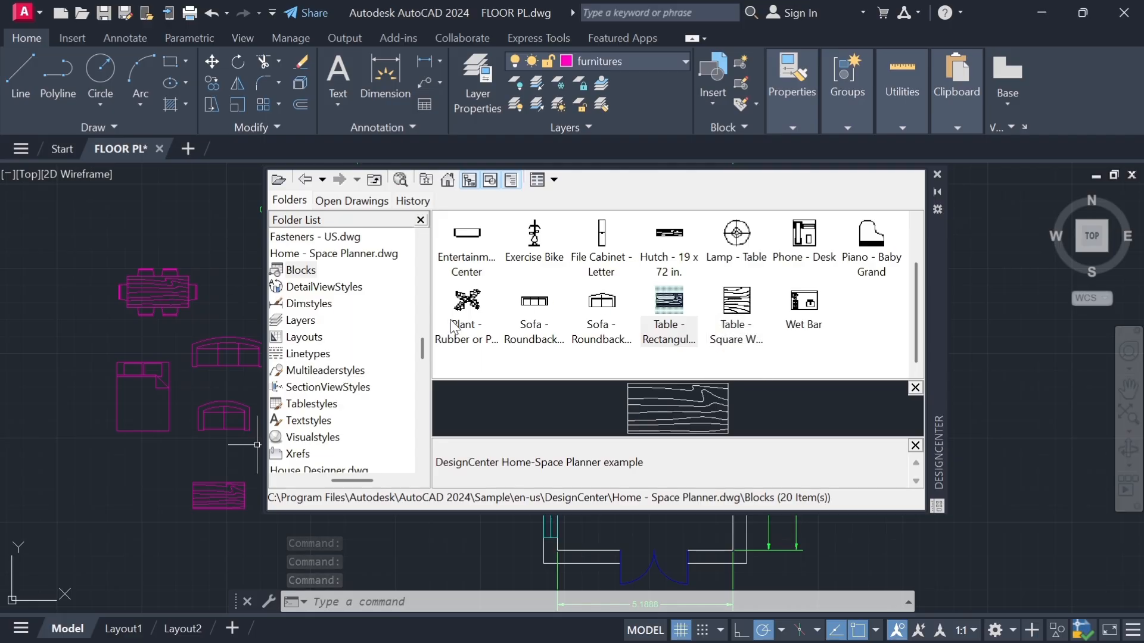
- Return to the DesignCenter sample folder and open the Blocks collection of House Designer.dwg
{"action": "scroll", "coordinate": [590, 294], "scroll_direction": "up", "scroll_amount": 1}
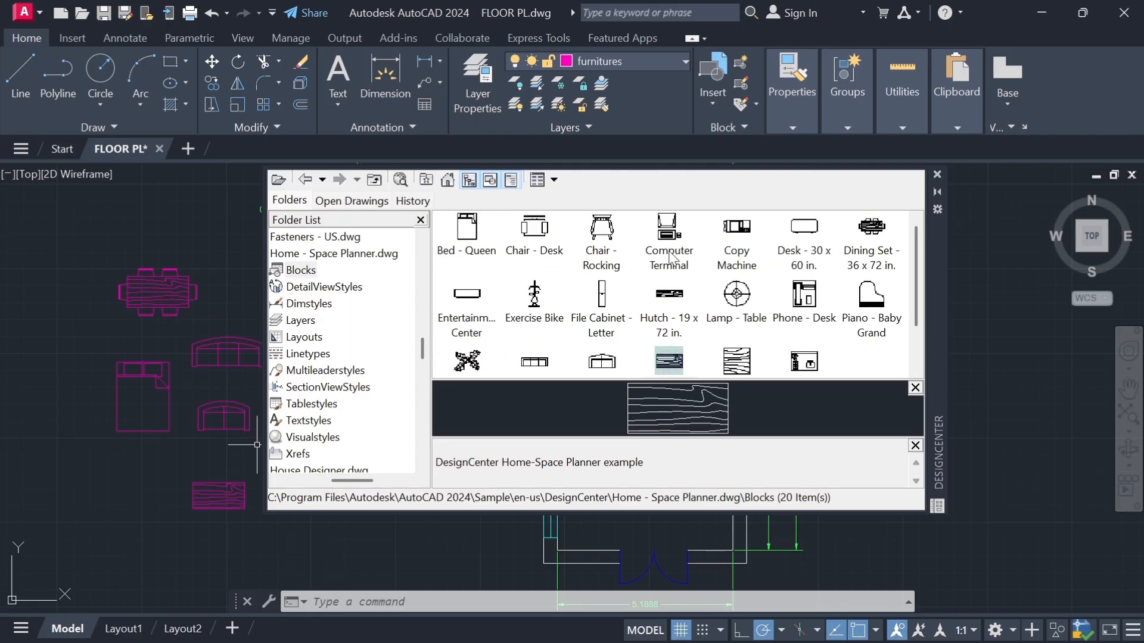
{"action": "scroll", "coordinate": [672, 262], "scroll_direction": "down", "scroll_amount": 1}
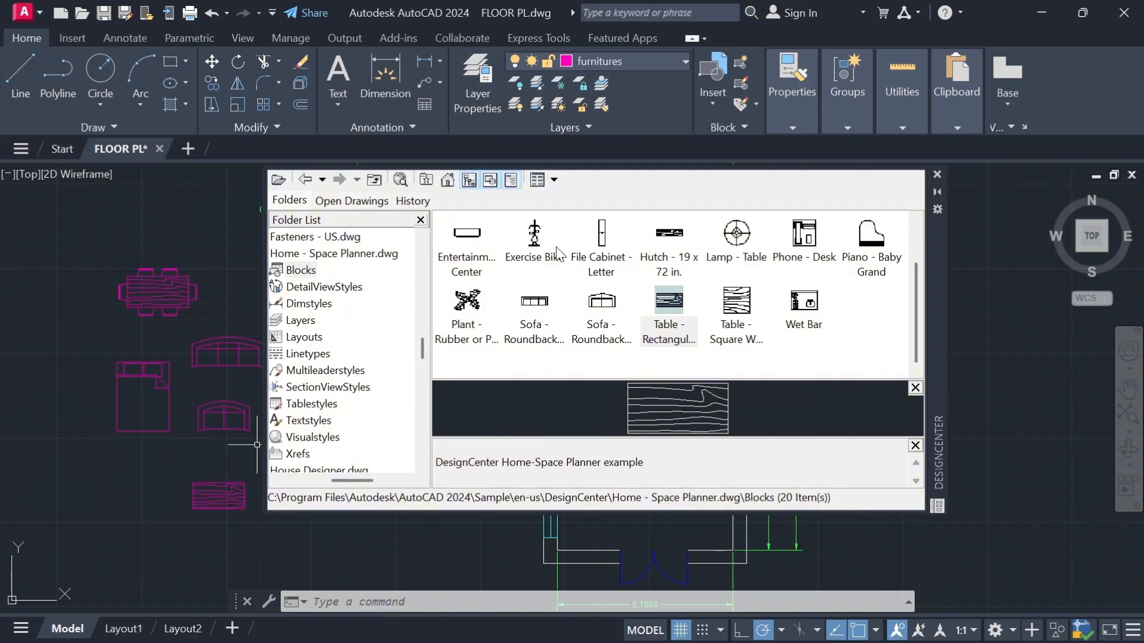
{"action": "scroll", "coordinate": [623, 248], "scroll_direction": "up", "scroll_amount": 1}
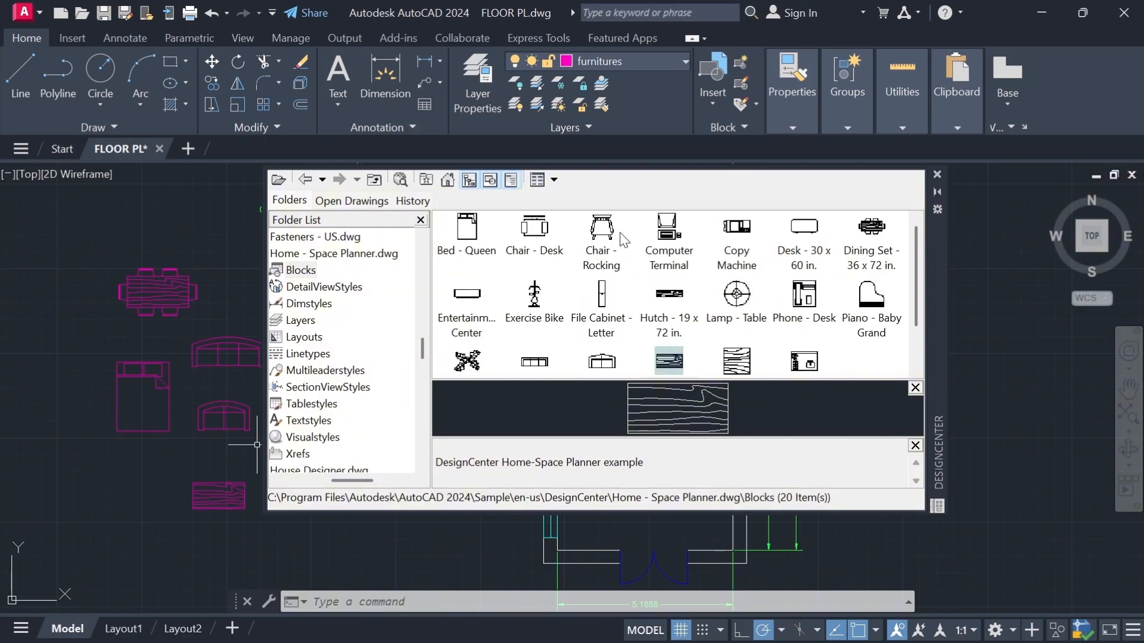
{"action": "left_click", "coordinate": [306, 180]}
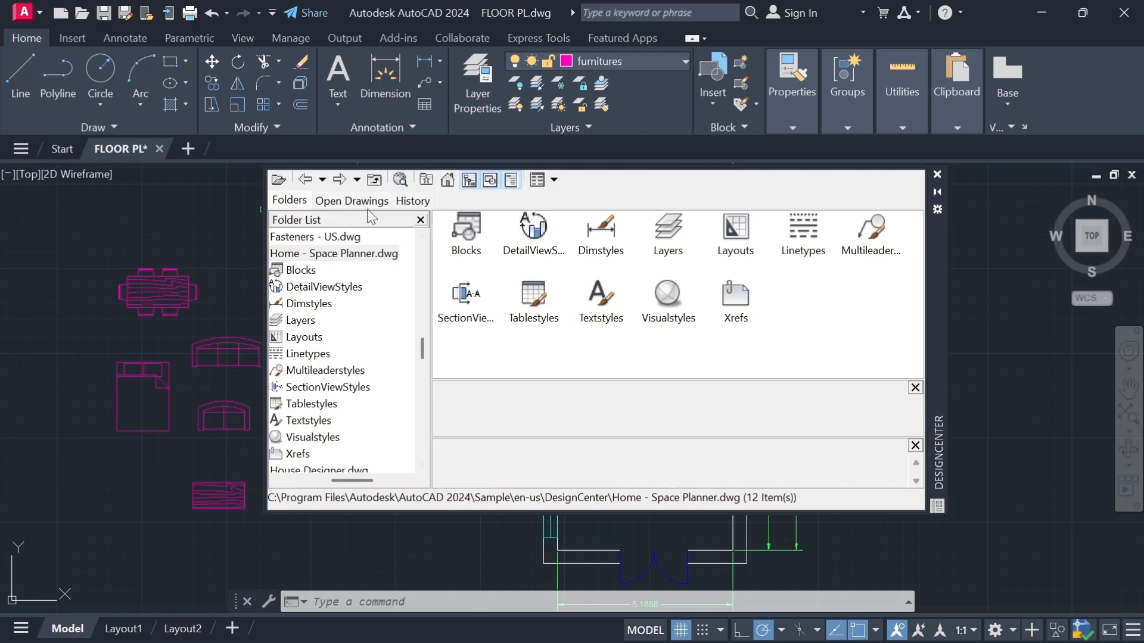
{"action": "left_click", "coordinate": [298, 180]}
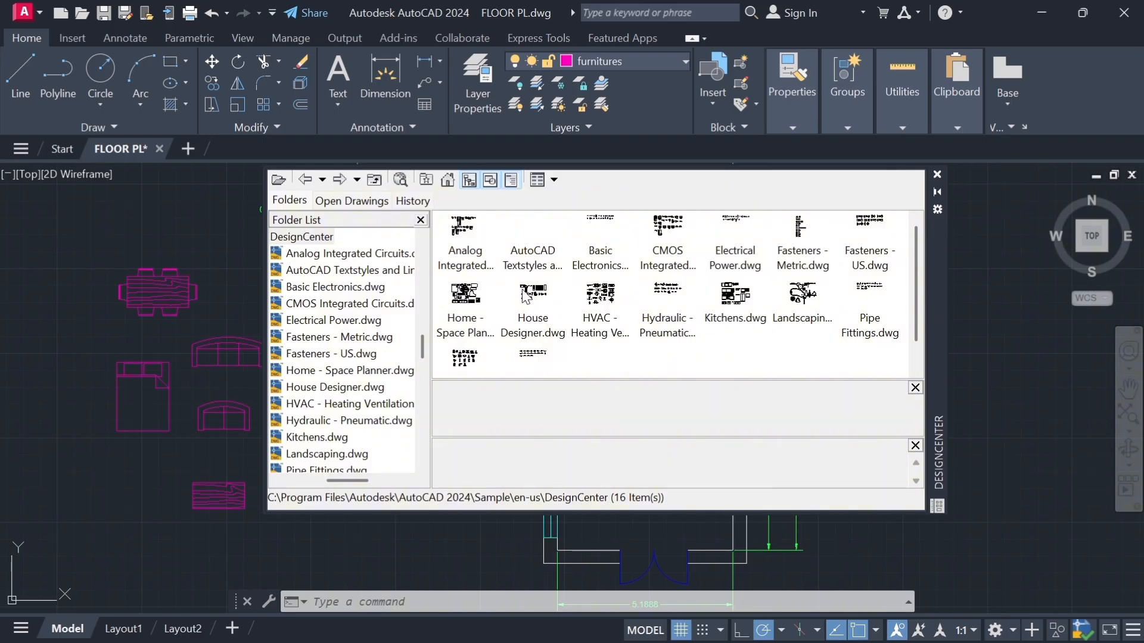
{"action": "double_click", "coordinate": [532, 295]}
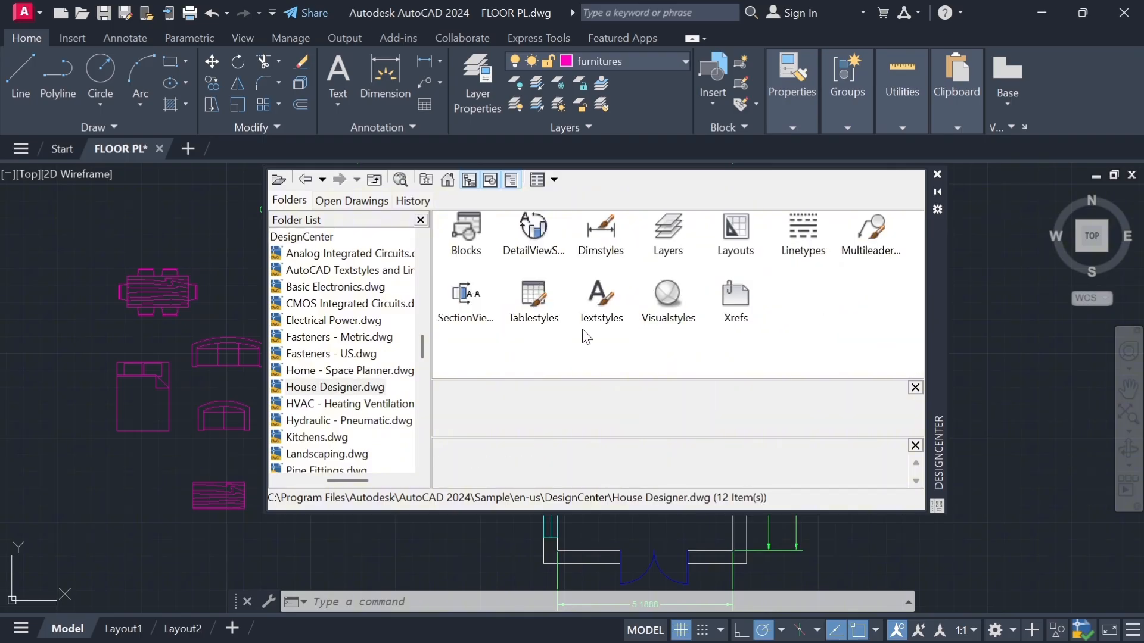
{"action": "double_click", "coordinate": [463, 221]}
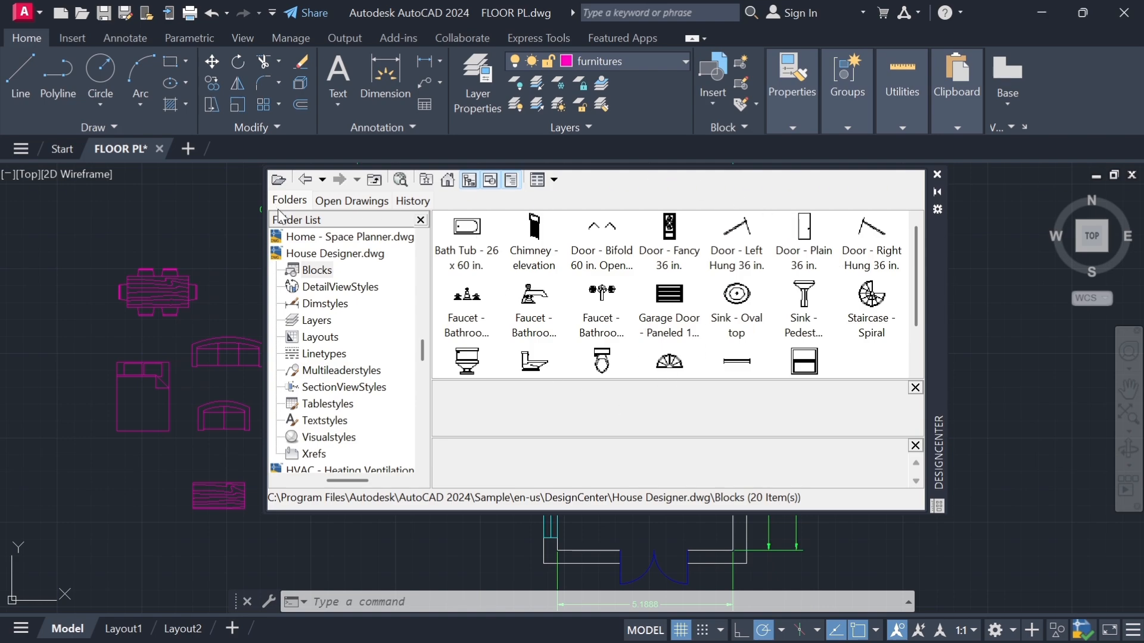
- Insert the Toilet - top and Sink - Oval top blocks near the dining set, outside the floor plan
{"action": "left_click_drag", "start_coordinate": [937, 267], "coordinate": [1072, 316]}
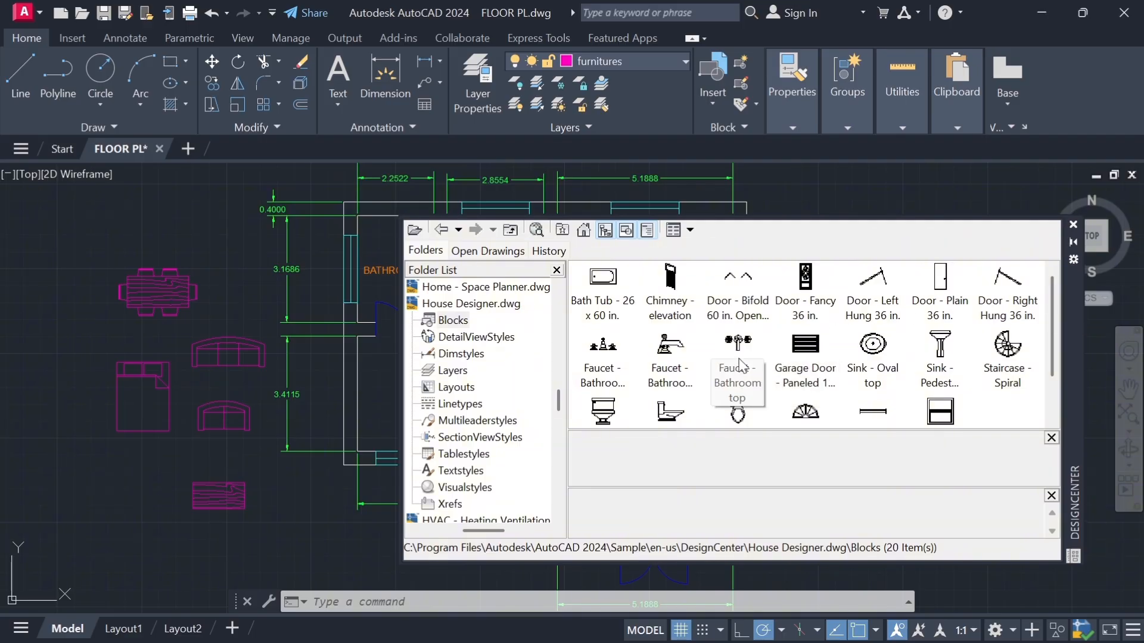
{"action": "scroll", "coordinate": [739, 365], "scroll_direction": "down", "scroll_amount": 1}
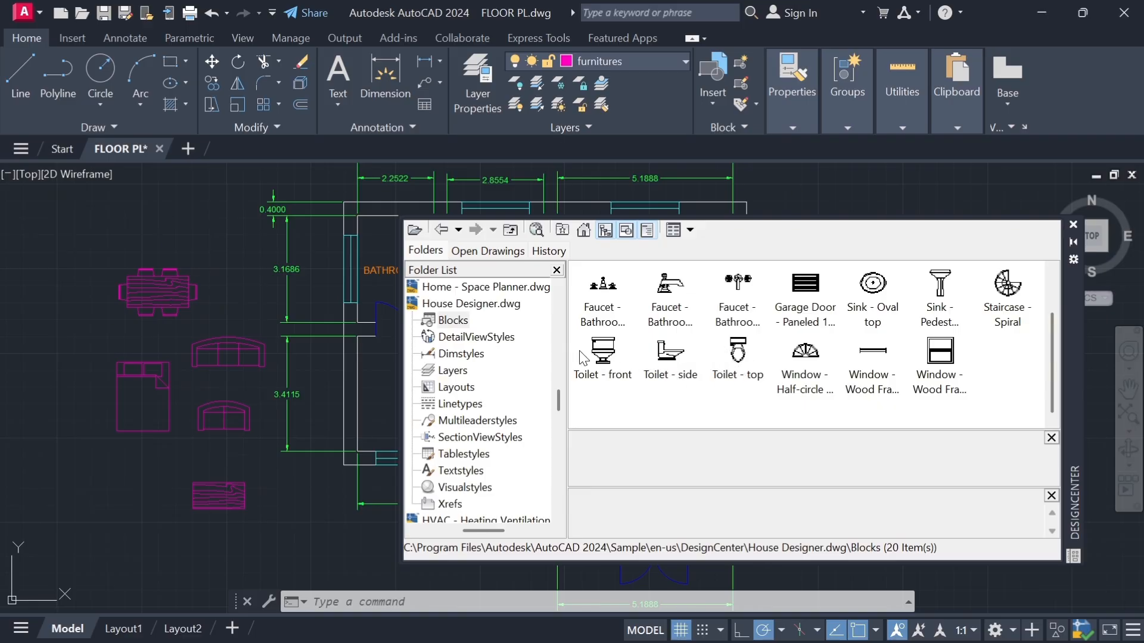
{"action": "left_click", "coordinate": [743, 355]}
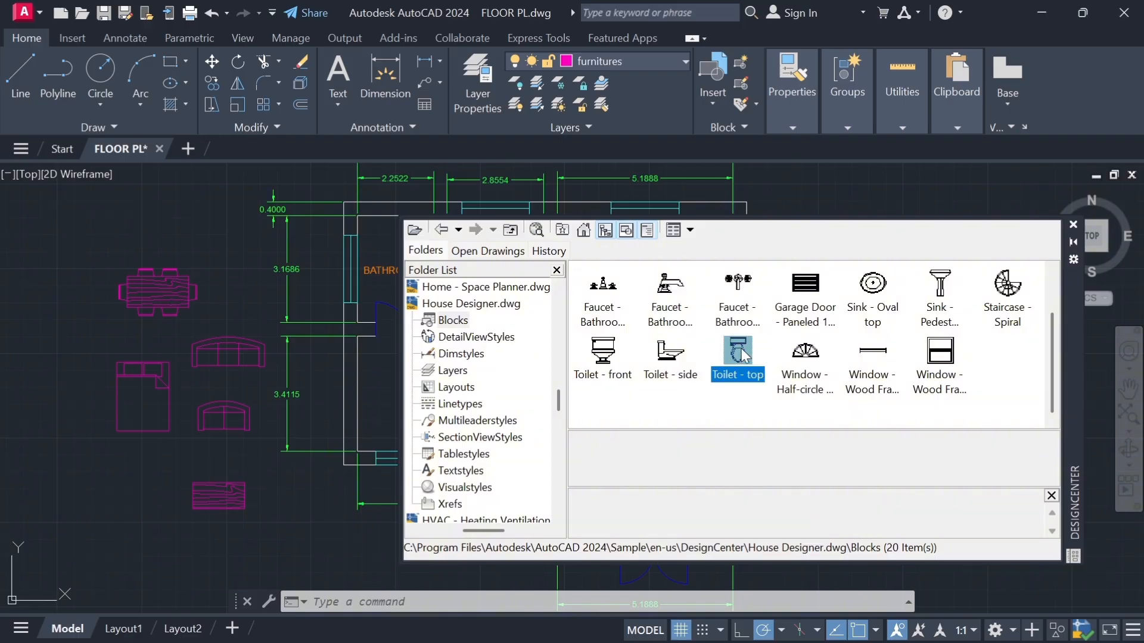
{"action": "mouse_move", "coordinate": [743, 355]}
{"action": "left_mouse_down"}
{"action": "mouse_move", "coordinate": [583, 327]}
{"action": "mouse_move", "coordinate": [363, 323]}
{"action": "mouse_move", "coordinate": [228, 256]}
{"action": "left_mouse_up"}
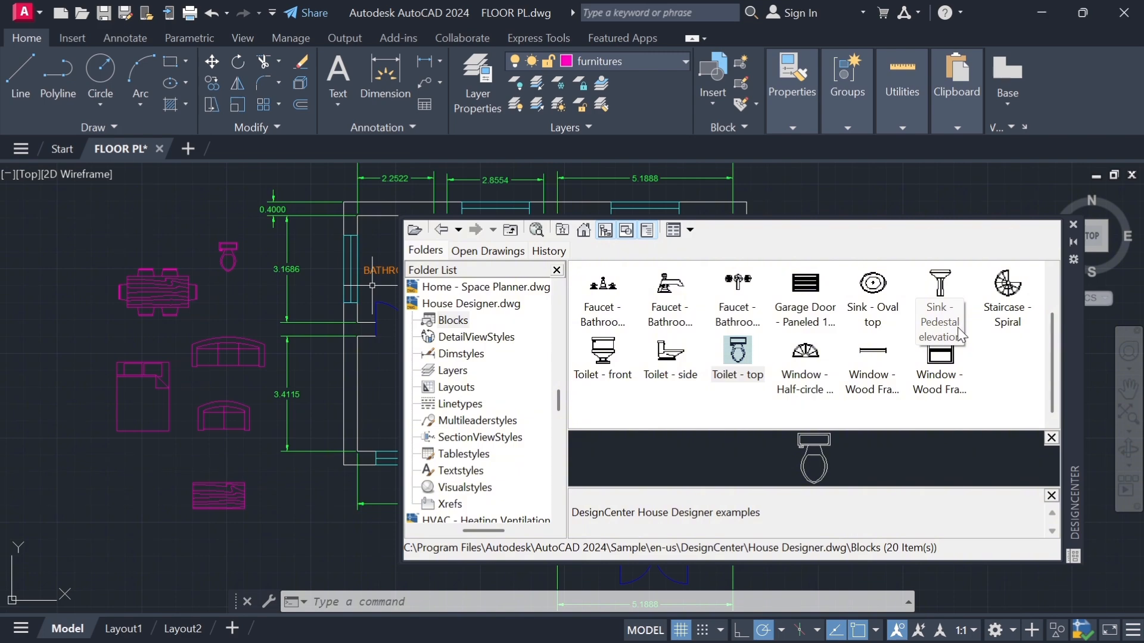
{"action": "left_click", "coordinate": [872, 292]}
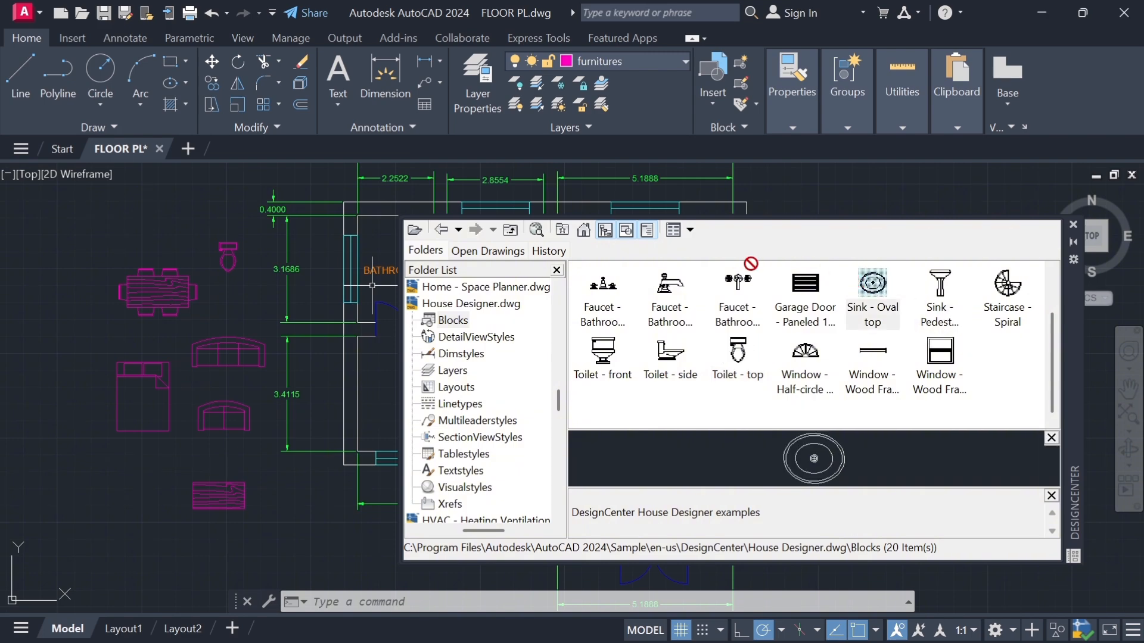
{"action": "mouse_move", "coordinate": [750, 263]}
{"action": "left_mouse_down"}
{"action": "mouse_move", "coordinate": [375, 274]}
{"action": "mouse_move", "coordinate": [244, 302]}
{"action": "left_mouse_up"}
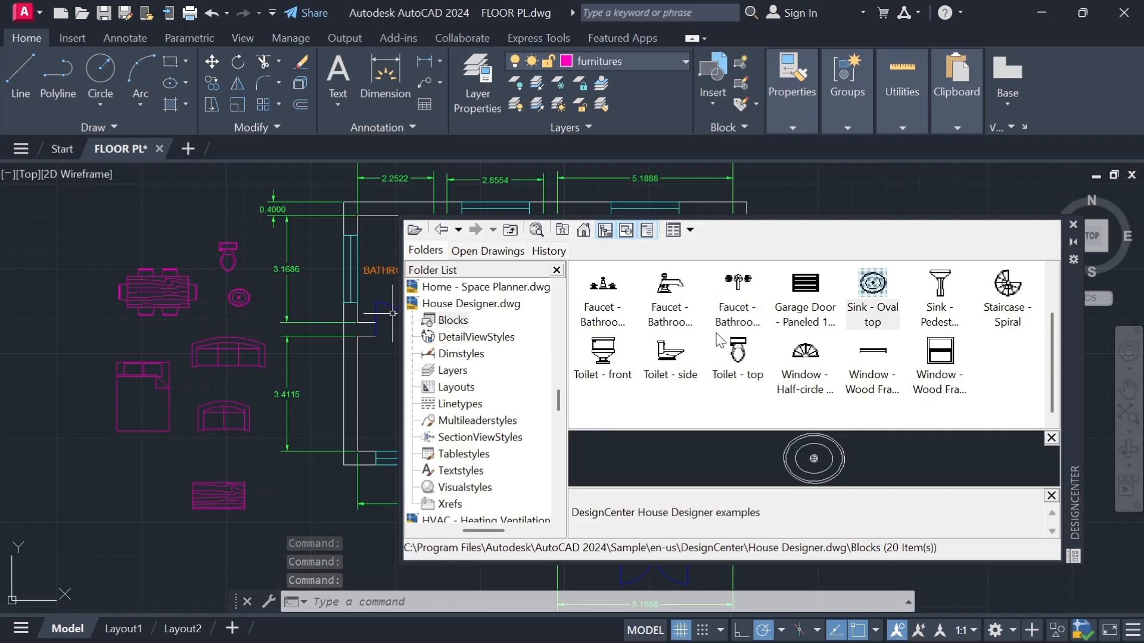
- Go back to the sample drawings and open the Blocks collection of Kitchens.dwg
{"action": "left_click", "coordinate": [441, 230]}
{"action": "left_click", "coordinate": [441, 230]}
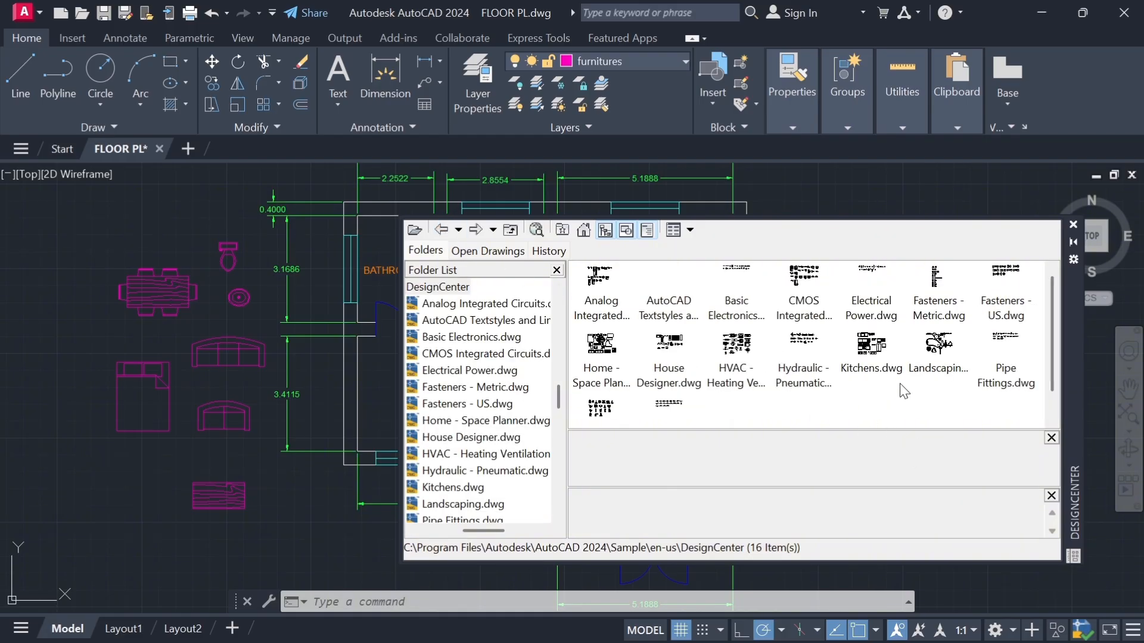
{"action": "double_click", "coordinate": [873, 344]}
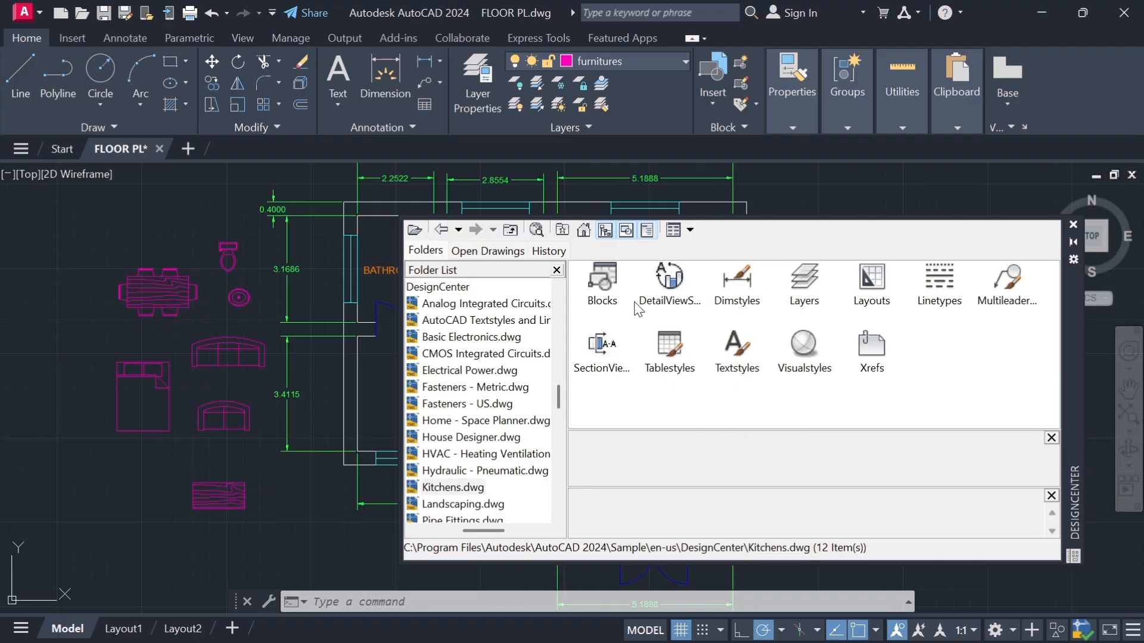
{"action": "double_click", "coordinate": [606, 285]}
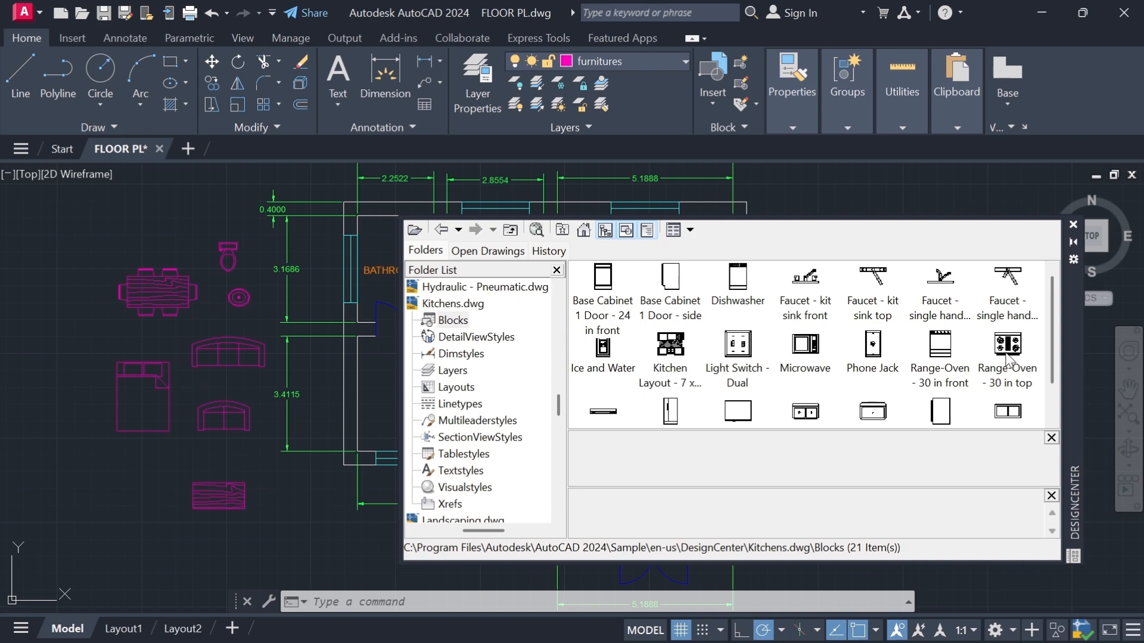
- Insert the Sink-double - 36 in top and Range-Oven - 30 in top blocks above the dining set, outside the floor plan
{"action": "scroll", "coordinate": [831, 310], "scroll_direction": "down", "scroll_amount": 1}
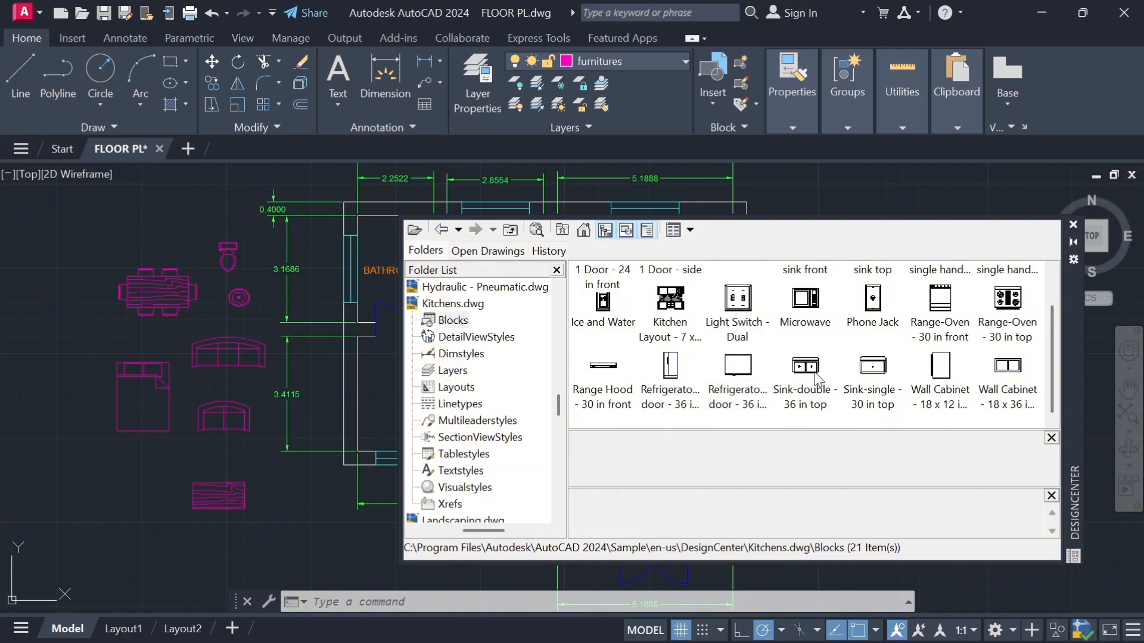
{"action": "left_click_drag", "start_coordinate": [814, 375], "coordinate": [802, 367]}
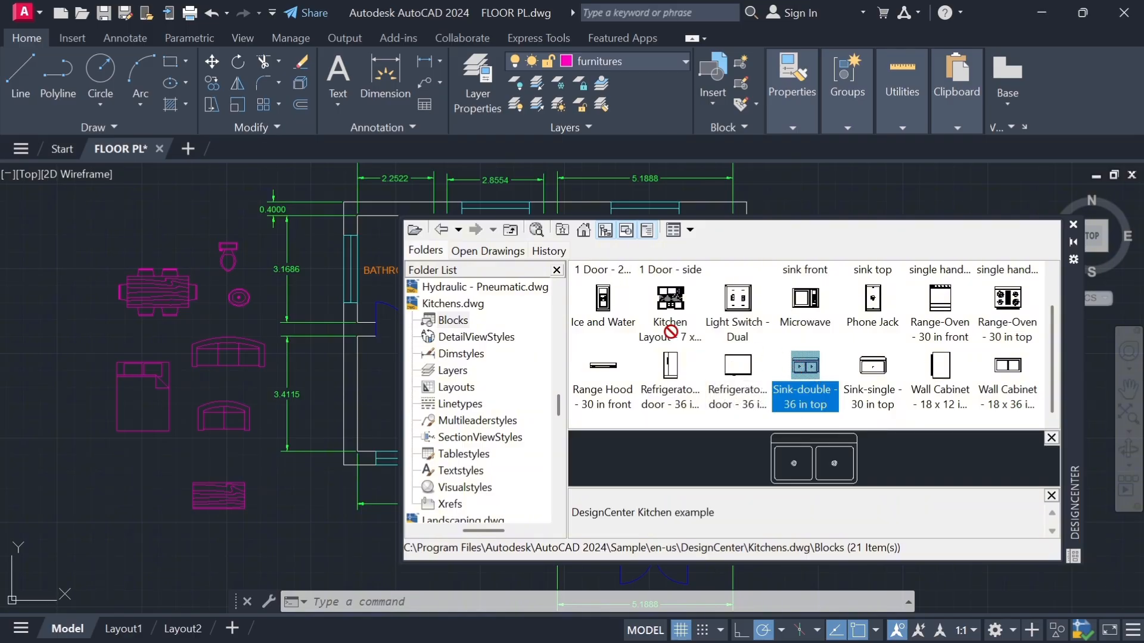
{"action": "mouse_move", "coordinate": [671, 331]}
{"action": "left_mouse_down"}
{"action": "mouse_move", "coordinate": [283, 234]}
{"action": "mouse_move", "coordinate": [85, 204]}
{"action": "left_mouse_up"}
{"action": "left_click_drag", "start_coordinate": [172, 219], "coordinate": [171, 219]}
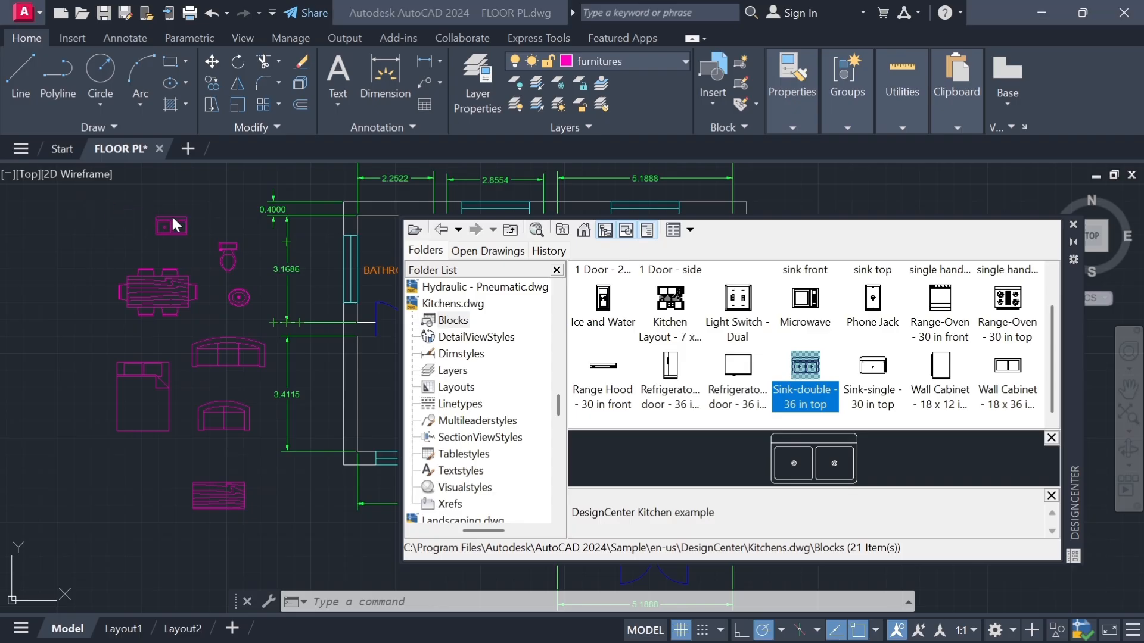
{"action": "left_click", "coordinate": [1007, 302]}
{"action": "mouse_move", "coordinate": [671, 299]}
{"action": "left_mouse_down"}
{"action": "mouse_move", "coordinate": [308, 301]}
{"action": "mouse_move", "coordinate": [225, 207]}
{"action": "left_mouse_up"}
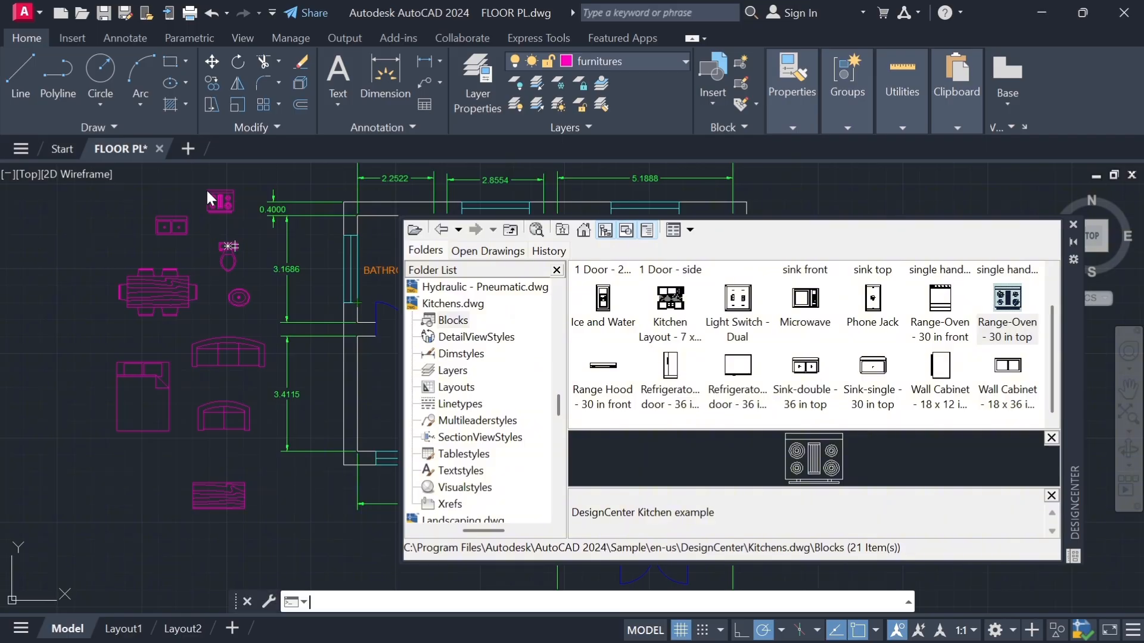
- Insert the Refrigerator 2 door - 36 in top block above the double sink and close DesignCenter
{"action": "left_click", "coordinate": [1007, 365]}
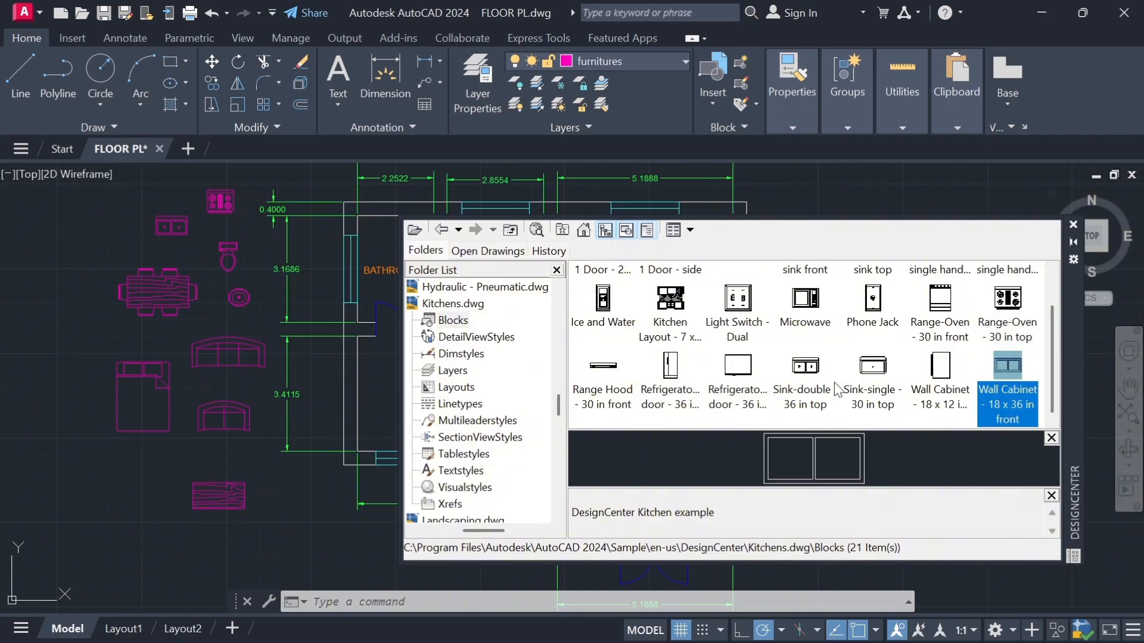
{"action": "left_click", "coordinate": [743, 368]}
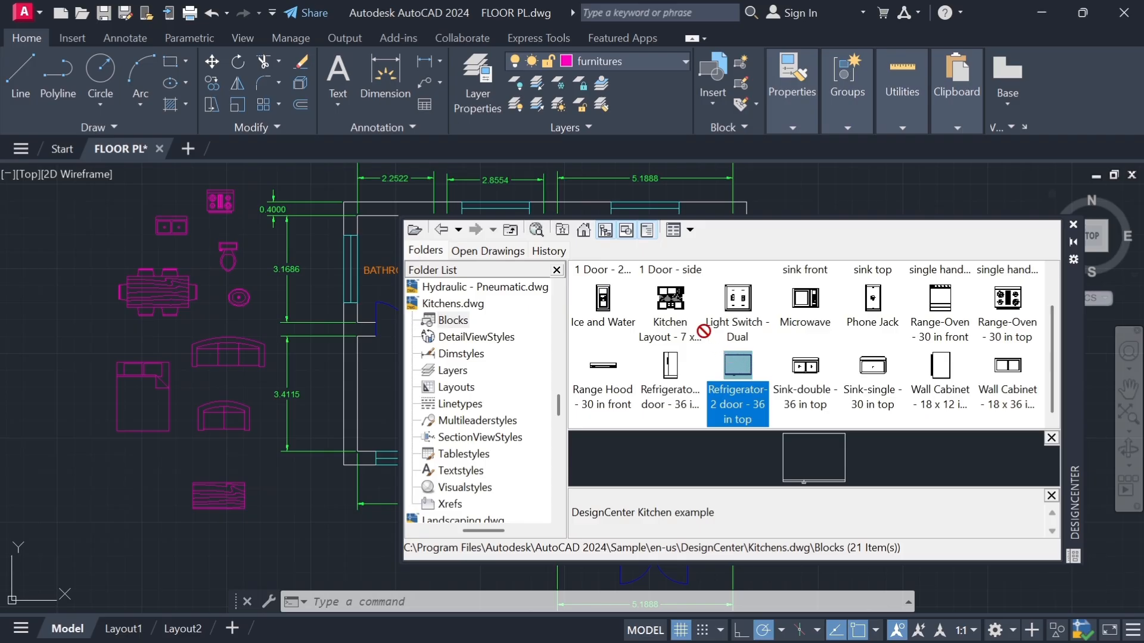
{"action": "left_click_drag", "start_coordinate": [400, 328], "coordinate": [262, 273]}
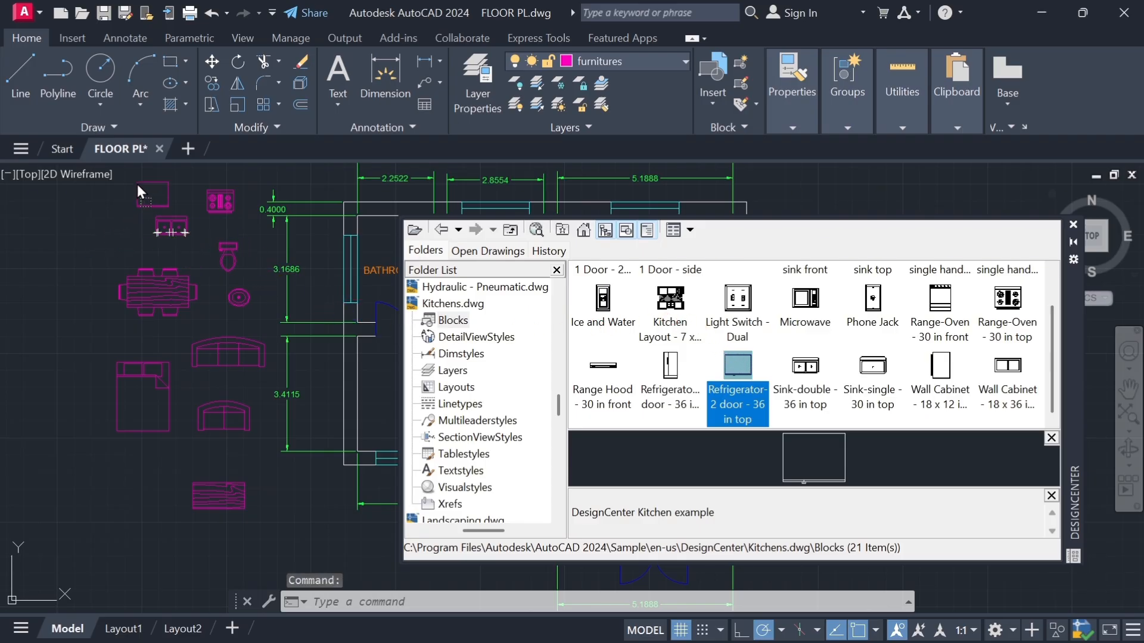
{"action": "left_click_drag", "start_coordinate": [138, 186], "coordinate": [137, 185]}
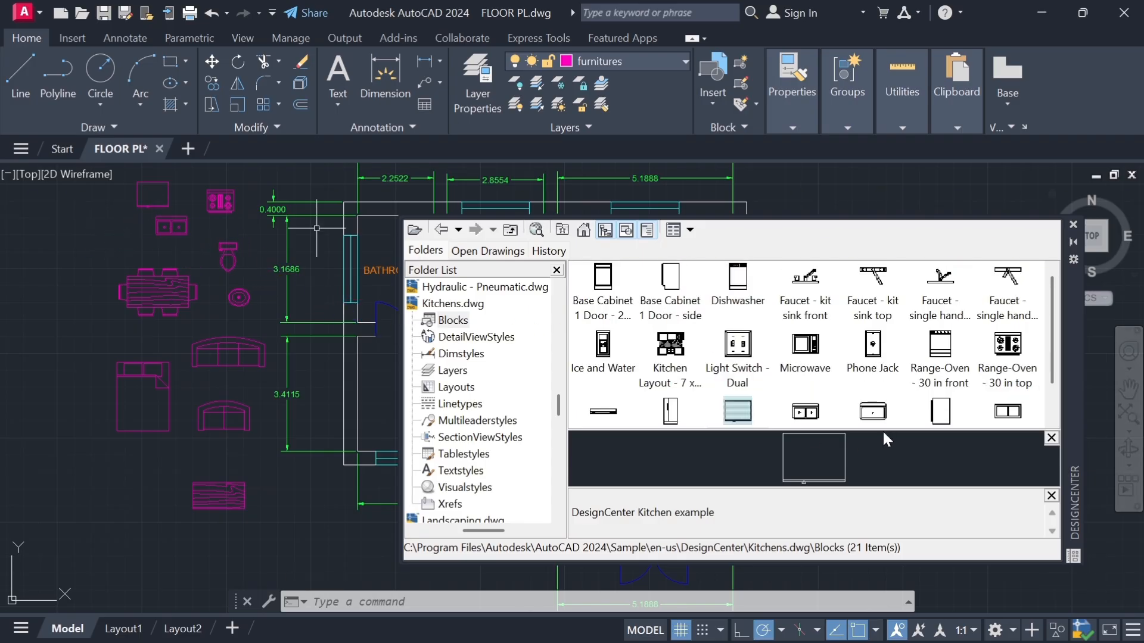
{"action": "left_click", "coordinate": [1073, 225]}
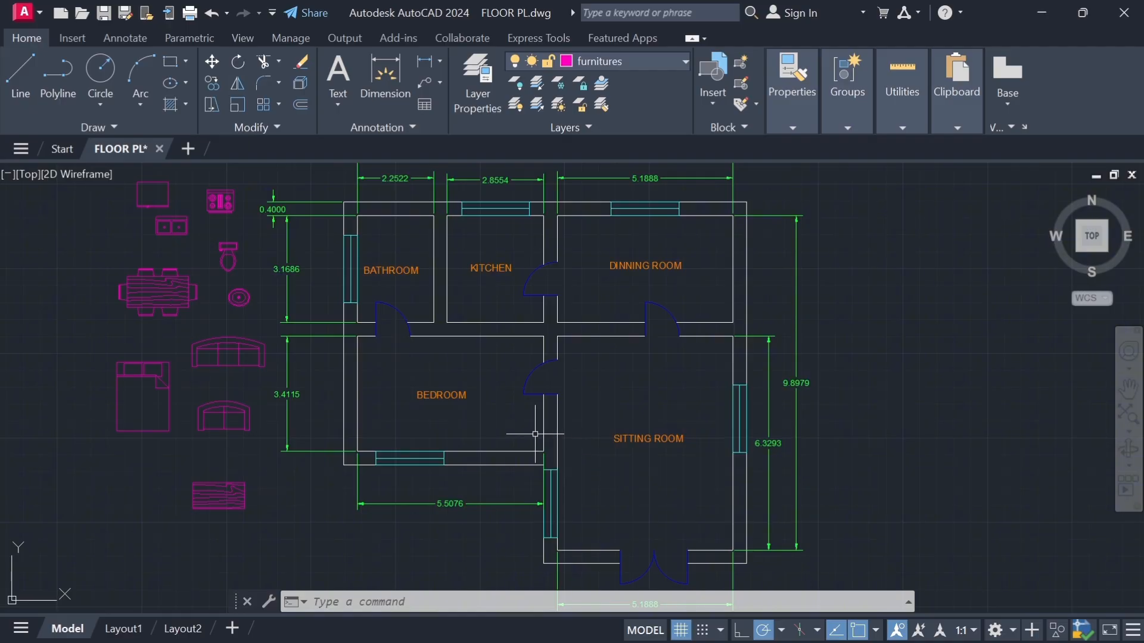
- Rotate the bed 90 degrees counterclockwise about its headboard corner
{"action": "left_click", "coordinate": [149, 392]}
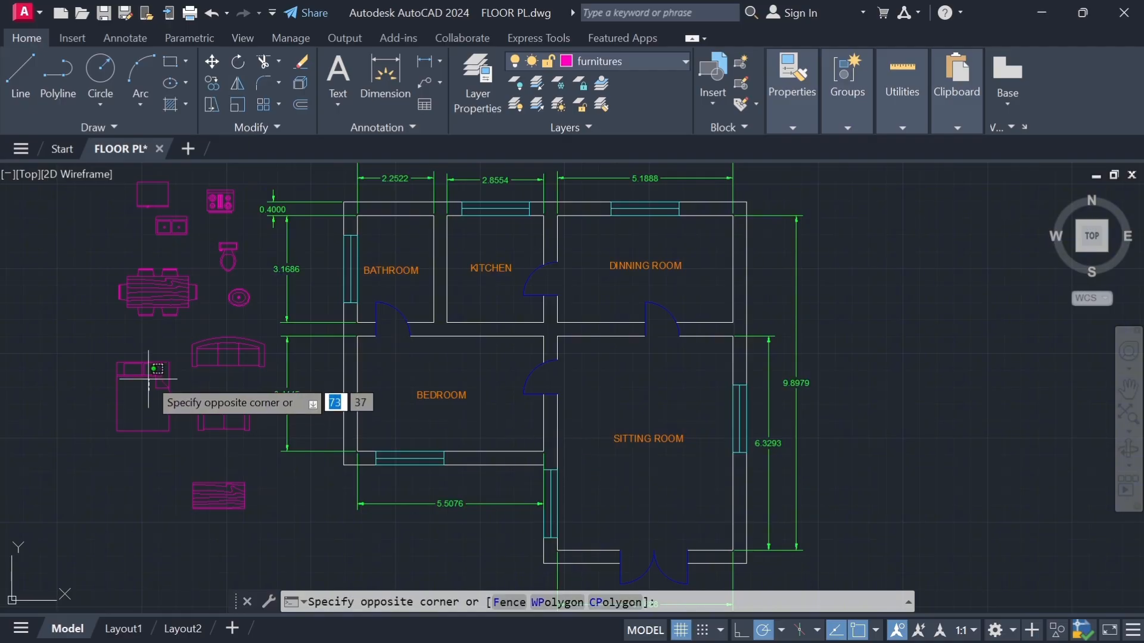
{"action": "left_click", "coordinate": [154, 371]}
{"action": "left_click", "coordinate": [160, 379]}
{"action": "left_click", "coordinate": [172, 383]}
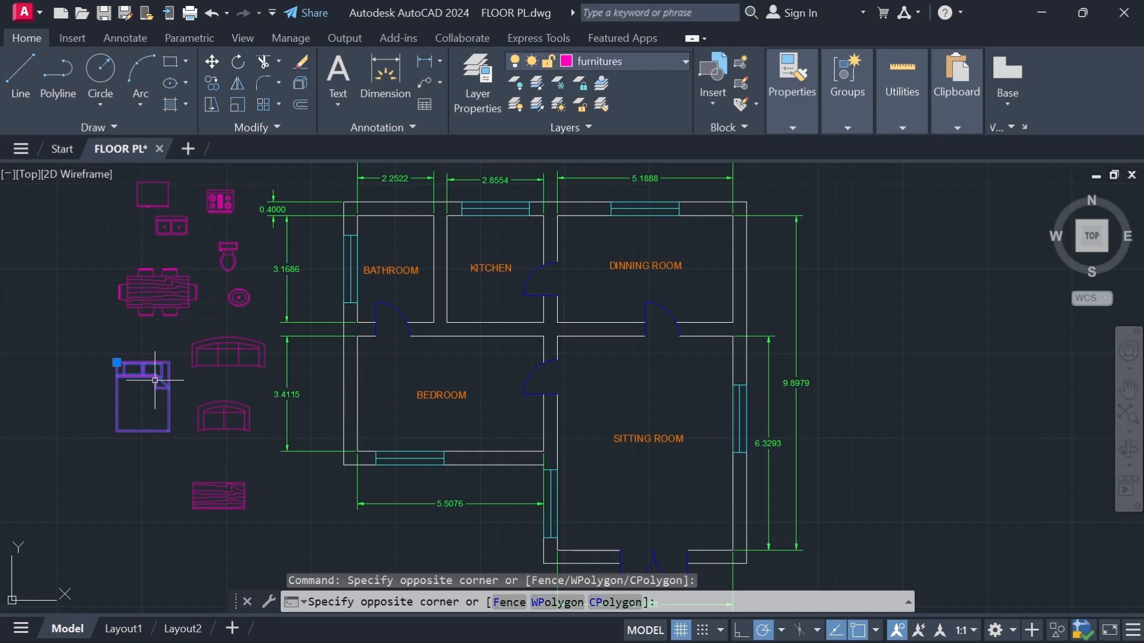
{"action": "left_click", "coordinate": [239, 67]}
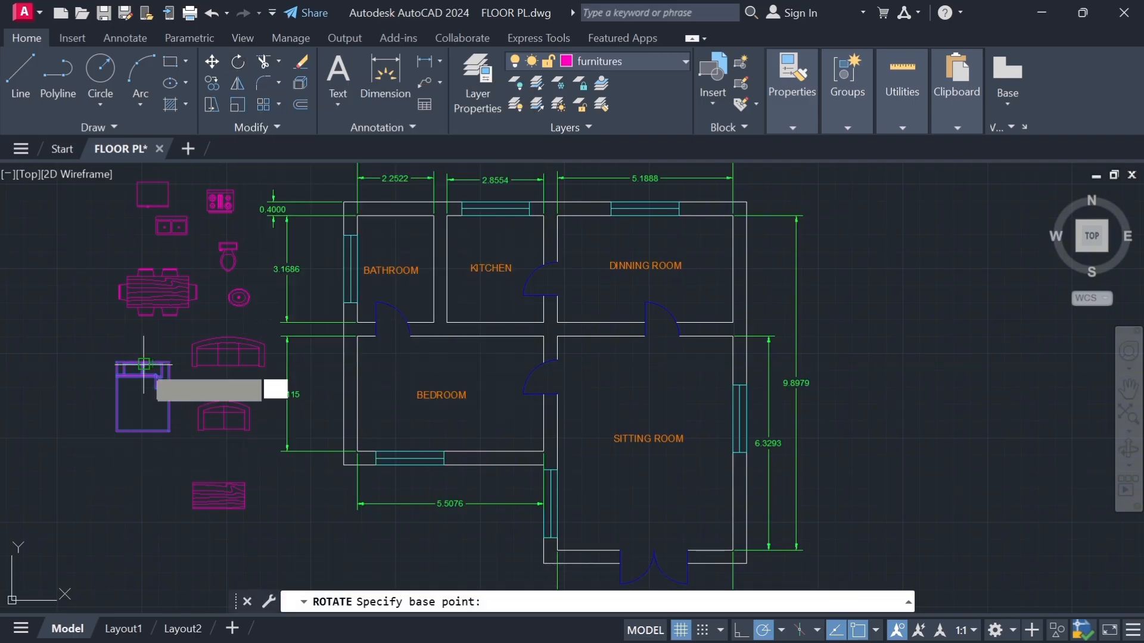
{"action": "left_click", "coordinate": [117, 364]}
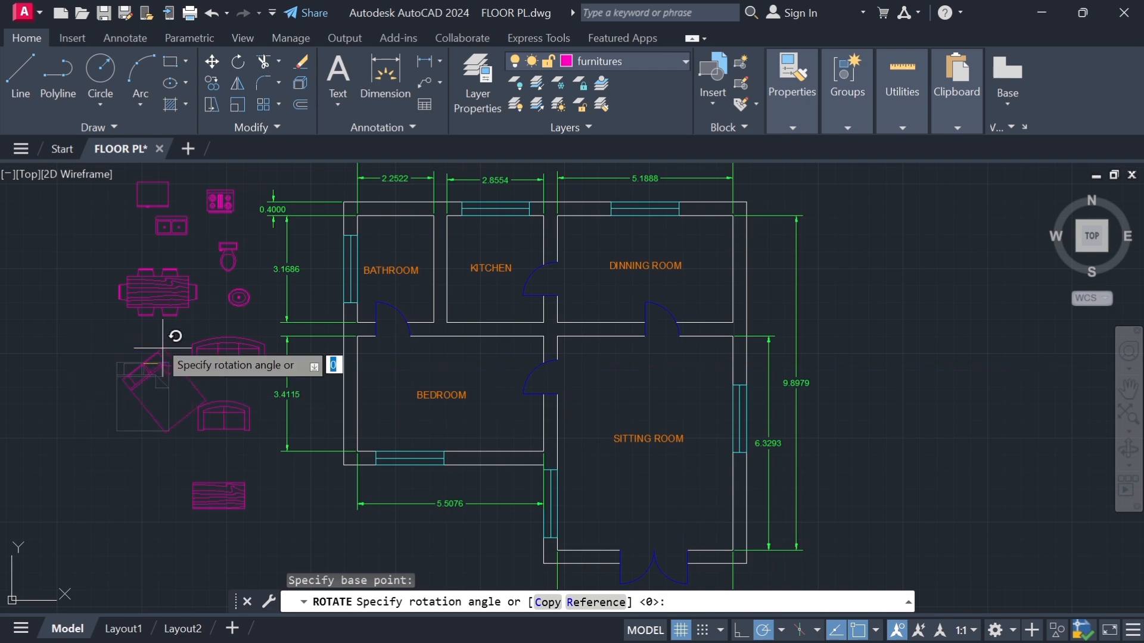
{"action": "left_click", "coordinate": [143, 334]}
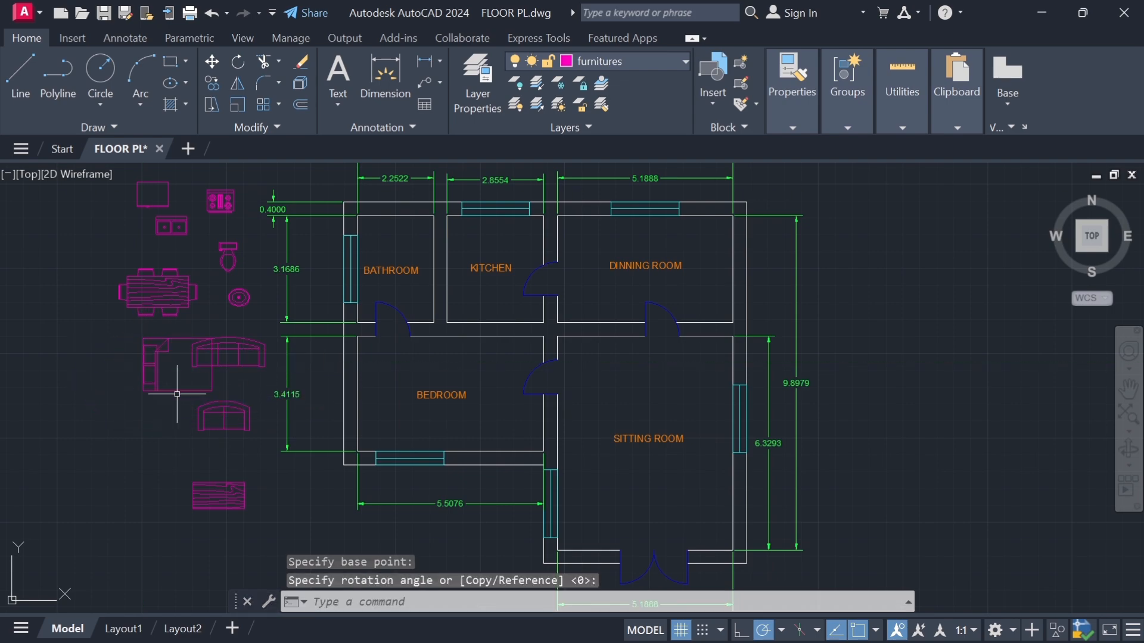
- Move the bed into the bedroom by its headboard, against the outer wall opposite the bedroom door
{"action": "left_click", "coordinate": [133, 367]}
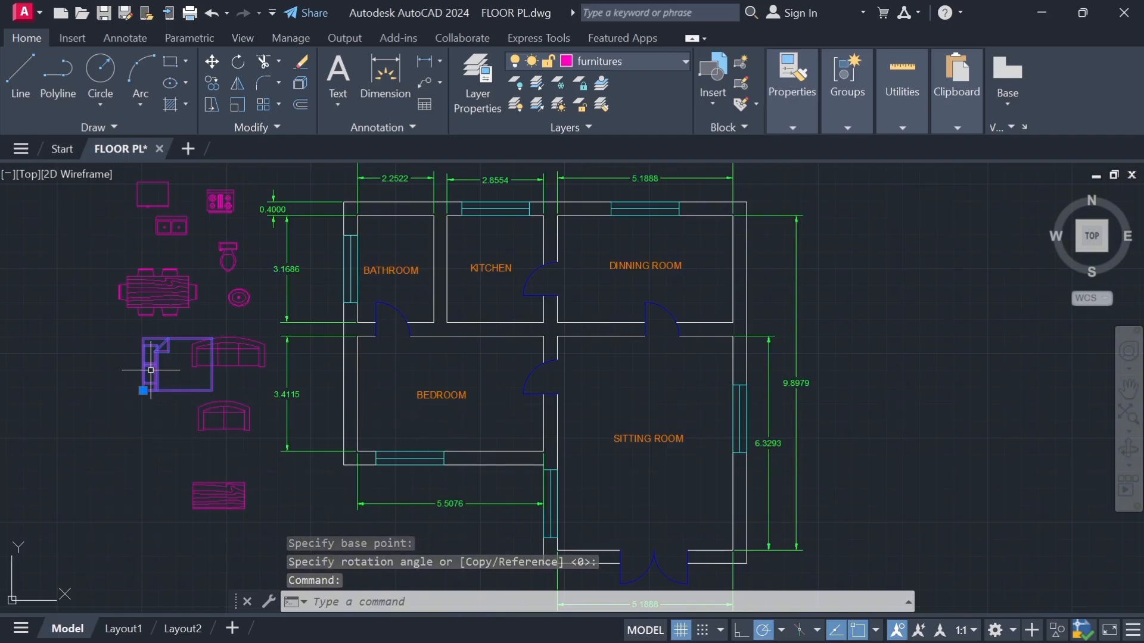
{"action": "left_click", "coordinate": [211, 61]}
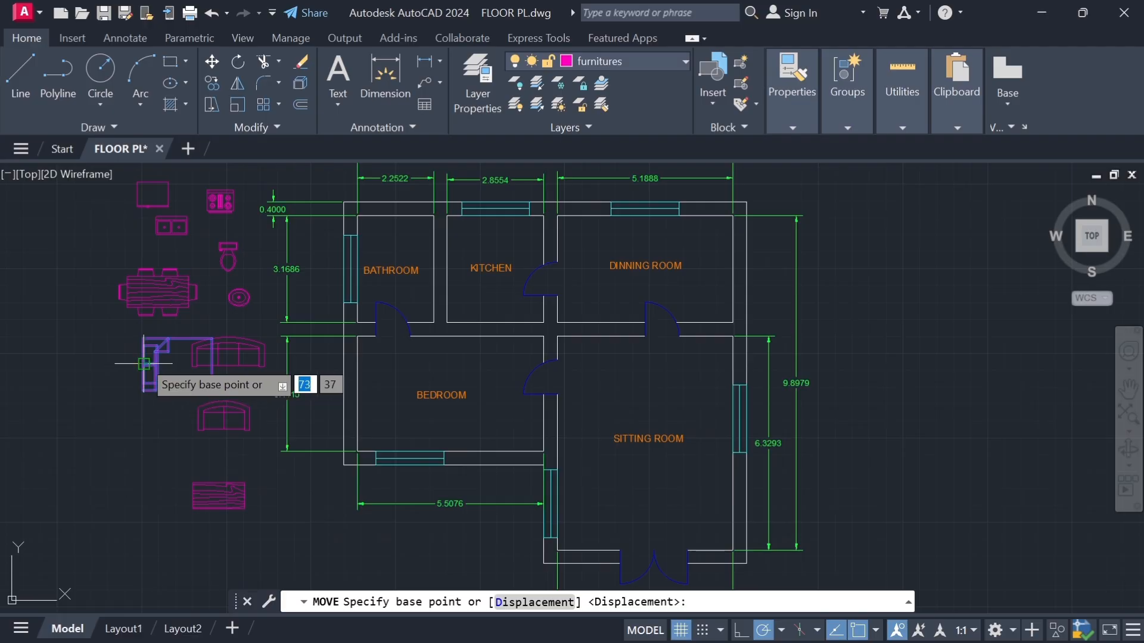
{"action": "left_click", "coordinate": [144, 358]}
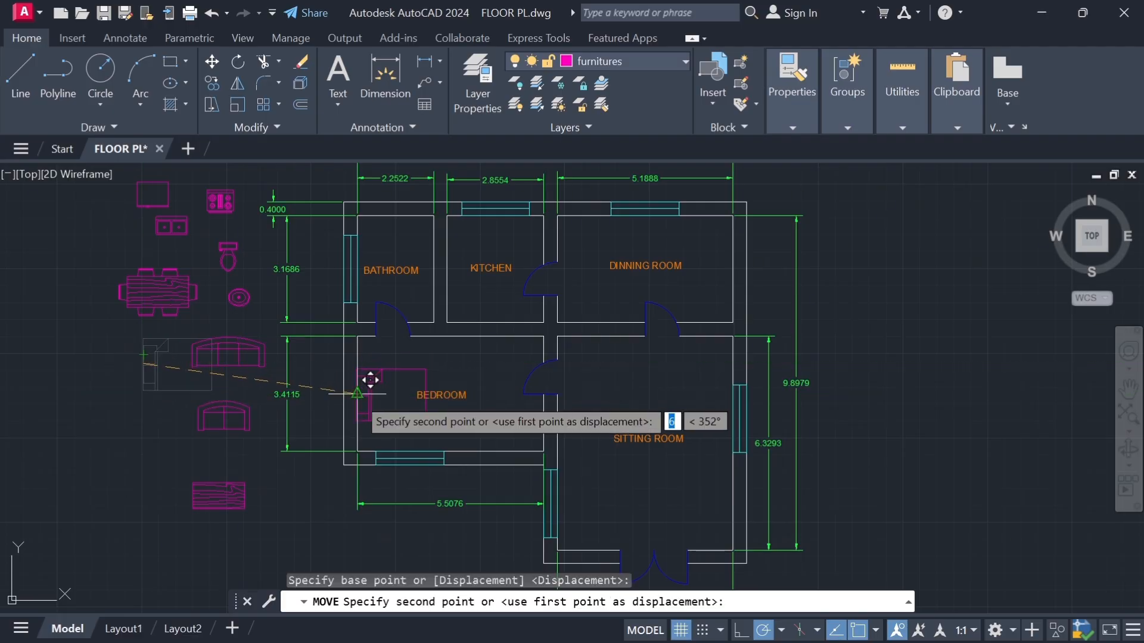
{"action": "scroll", "coordinate": [370, 382], "scroll_direction": "up", "scroll_amount": 8}
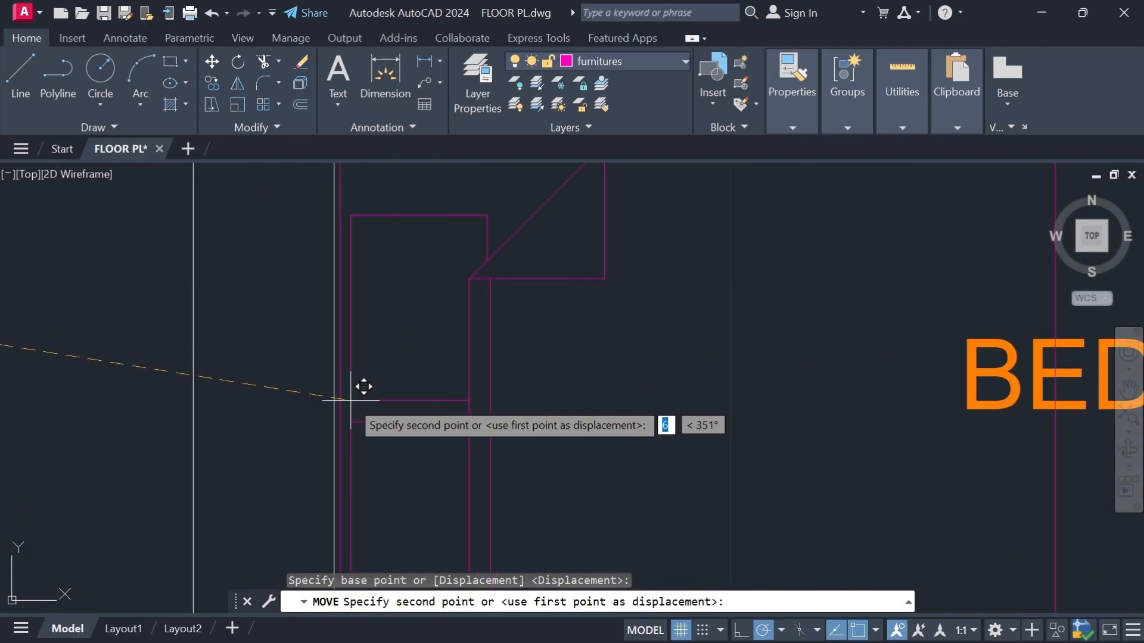
{"action": "left_click", "coordinate": [347, 398]}
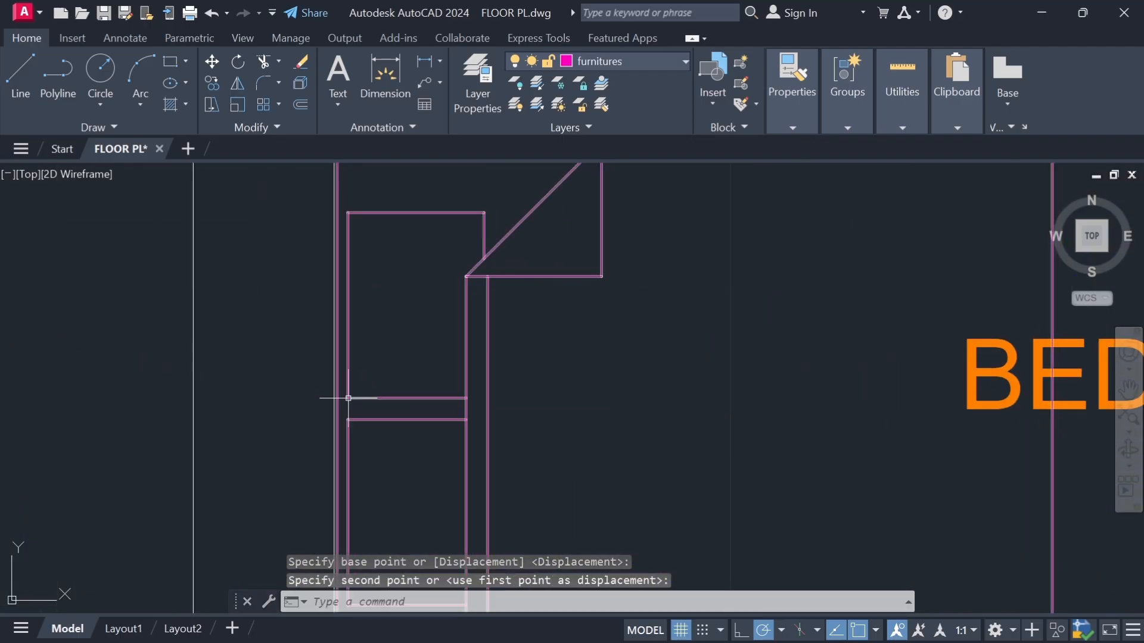
{"action": "scroll", "coordinate": [370, 388], "scroll_direction": "down", "scroll_amount": 8}
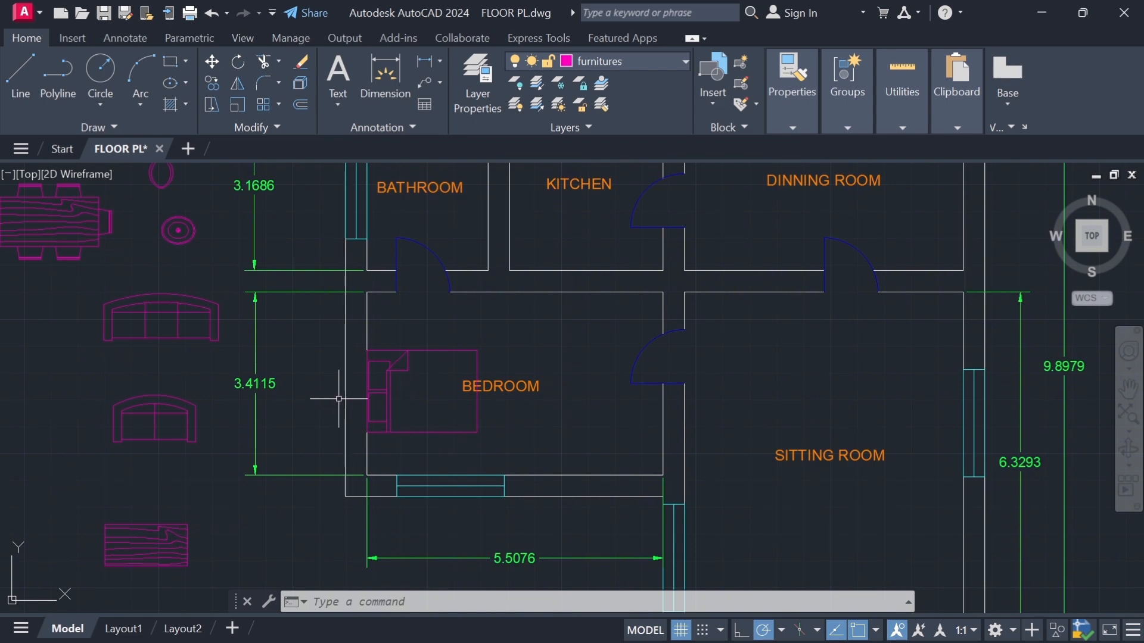
{"action": "scroll", "coordinate": [294, 386], "scroll_direction": "down", "scroll_amount": 2}
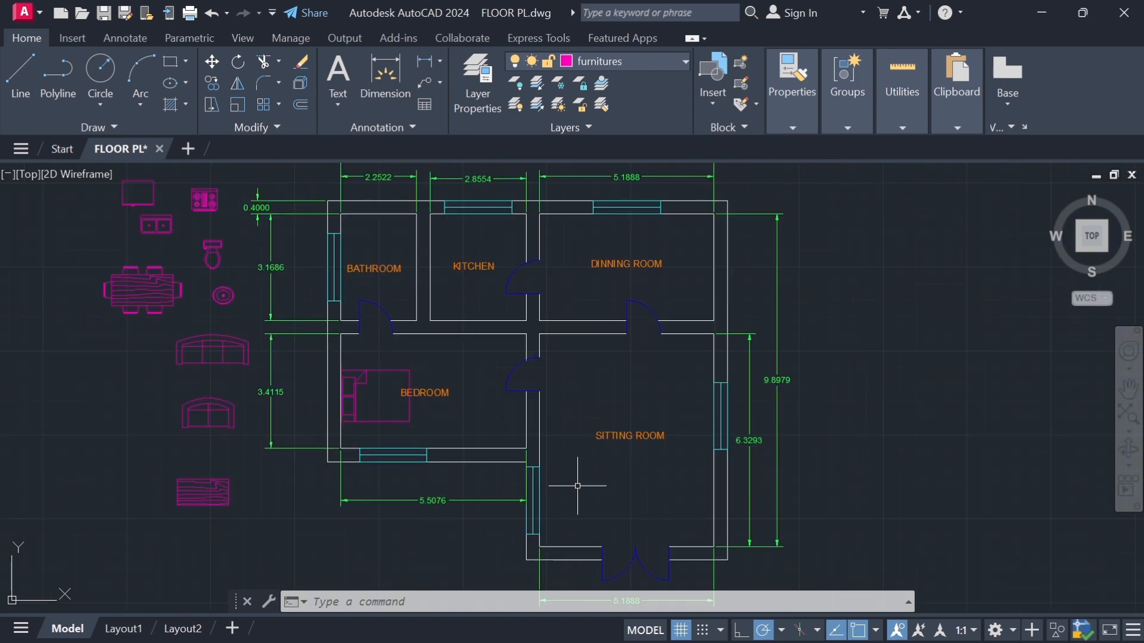
- Move the larger roundback sofa by the midpoint of its back into the sitting room, above the room label
{"action": "mouse_move", "coordinate": [222, 369]}
{"action": "left_mouse_down"}
{"action": "mouse_move", "coordinate": [191, 348]}
{"action": "mouse_move", "coordinate": [276, 123]}
{"action": "left_mouse_up"}
{"action": "left_click", "coordinate": [216, 61]}
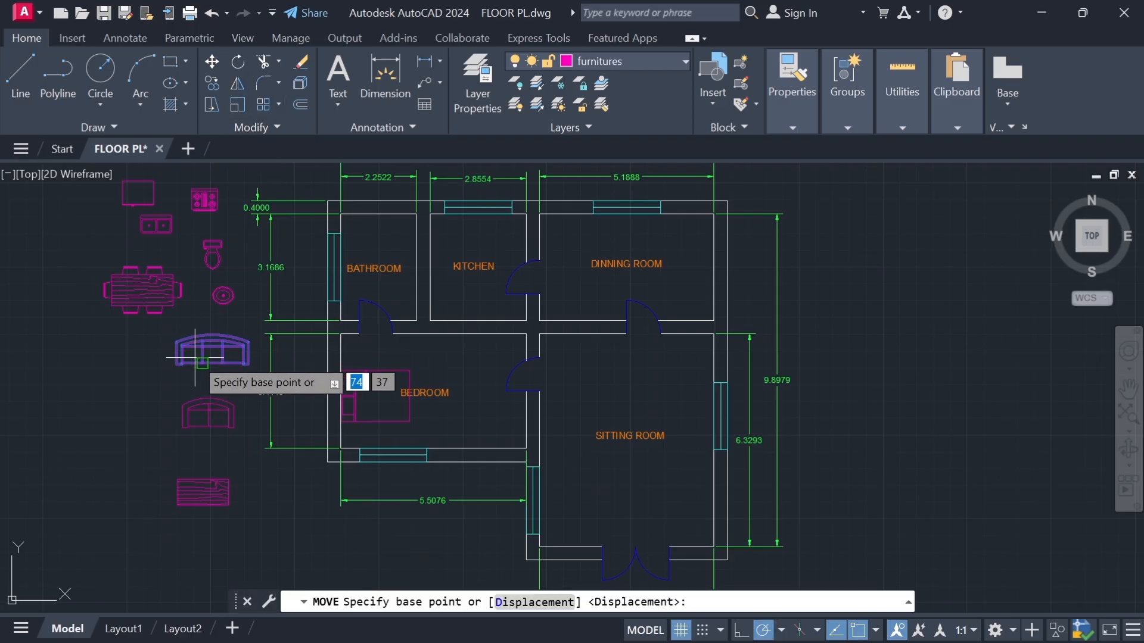
{"action": "left_click", "coordinate": [212, 335]}
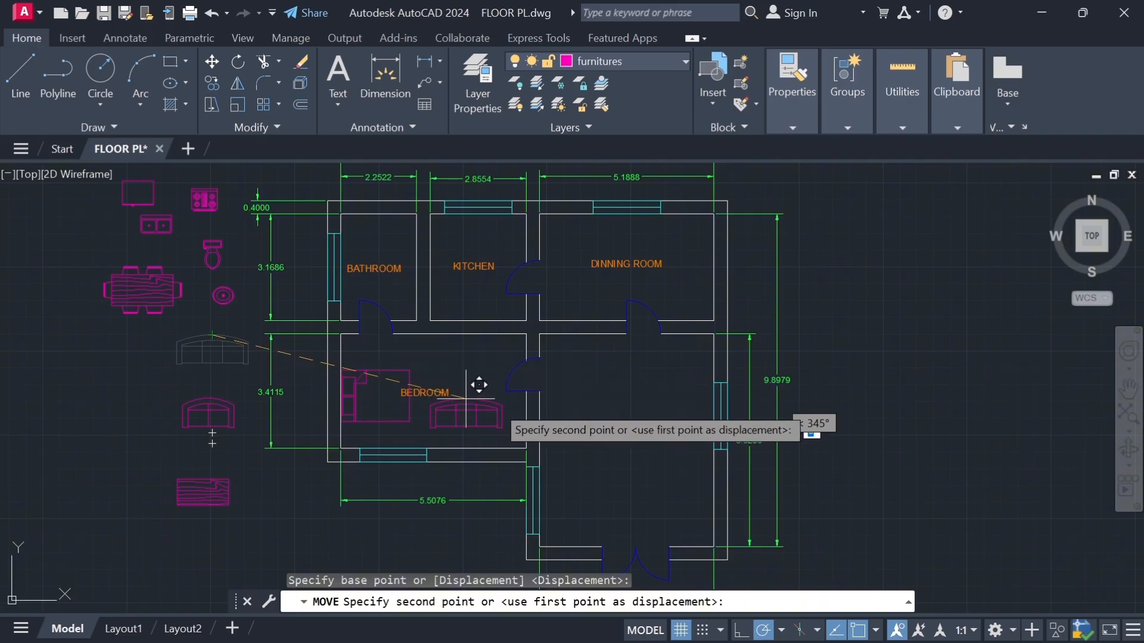
{"action": "type", "text": "12"}
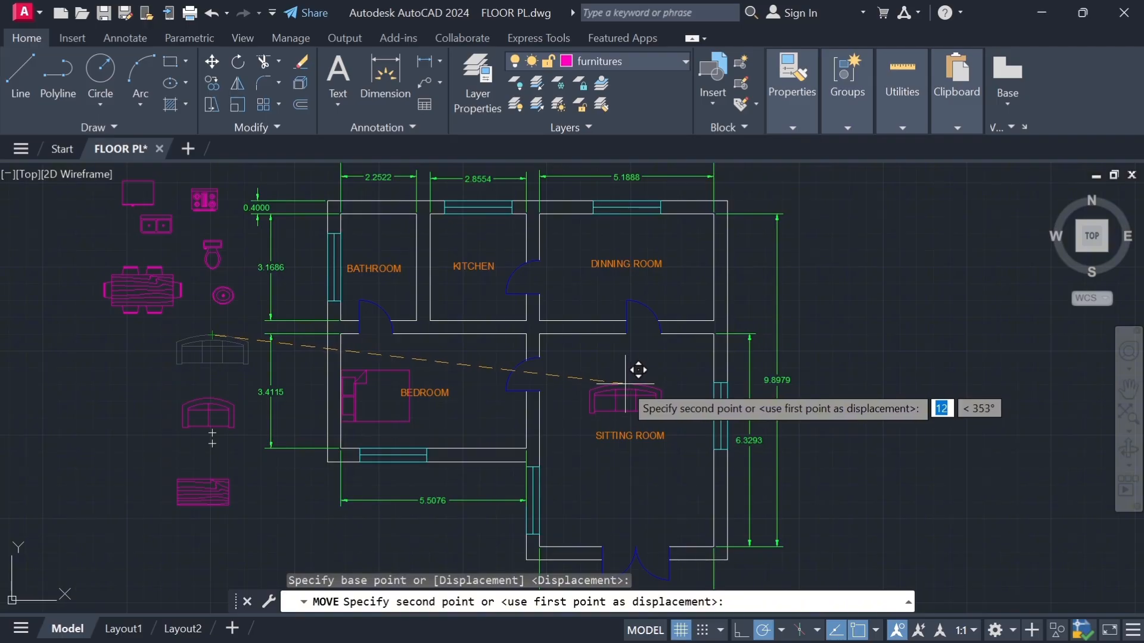
{"action": "left_click", "coordinate": [642, 390]}
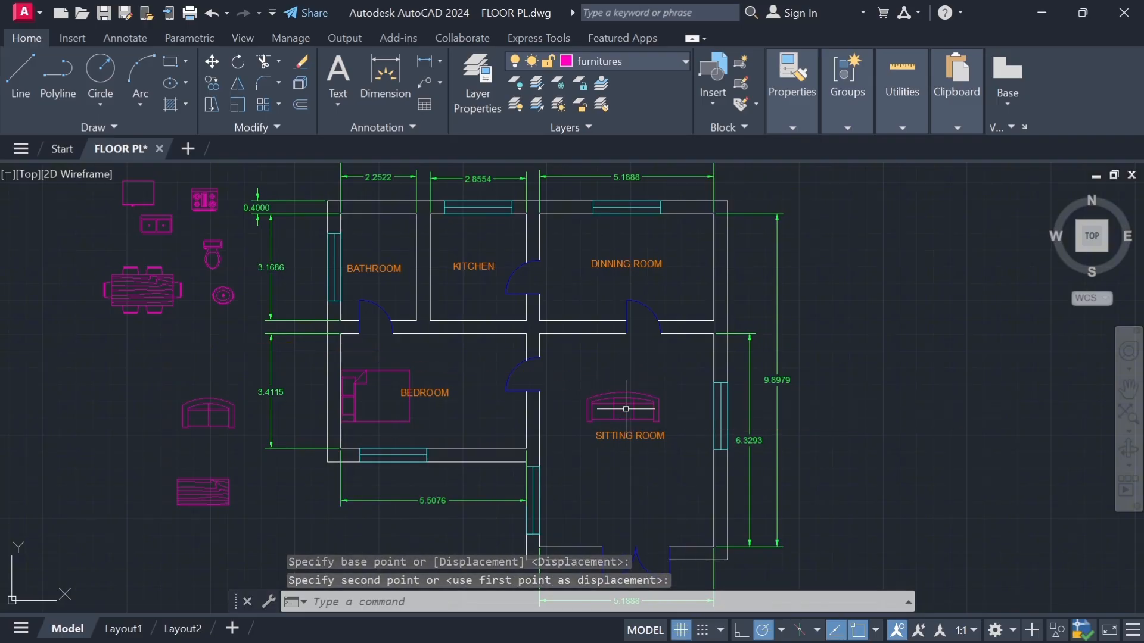
- Rotate the sitting room sofa 90 degrees clockwise about the midpoint of its back, so the back faces the outer side window
{"action": "left_click", "coordinate": [622, 405]}
{"action": "left_click", "coordinate": [619, 386]}
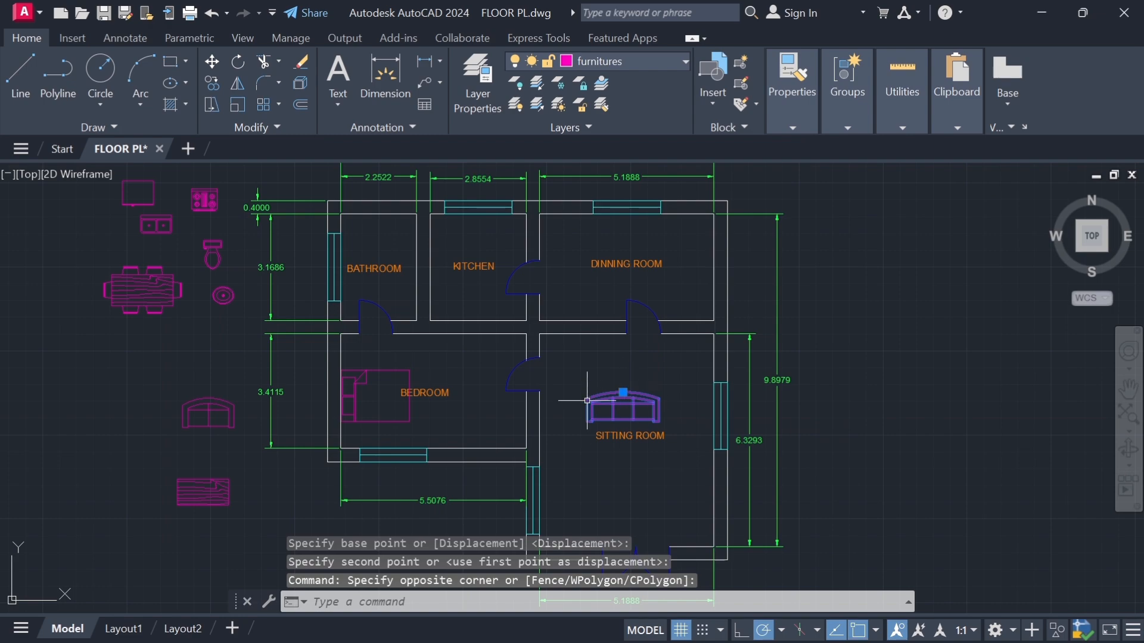
{"action": "left_click", "coordinate": [239, 63]}
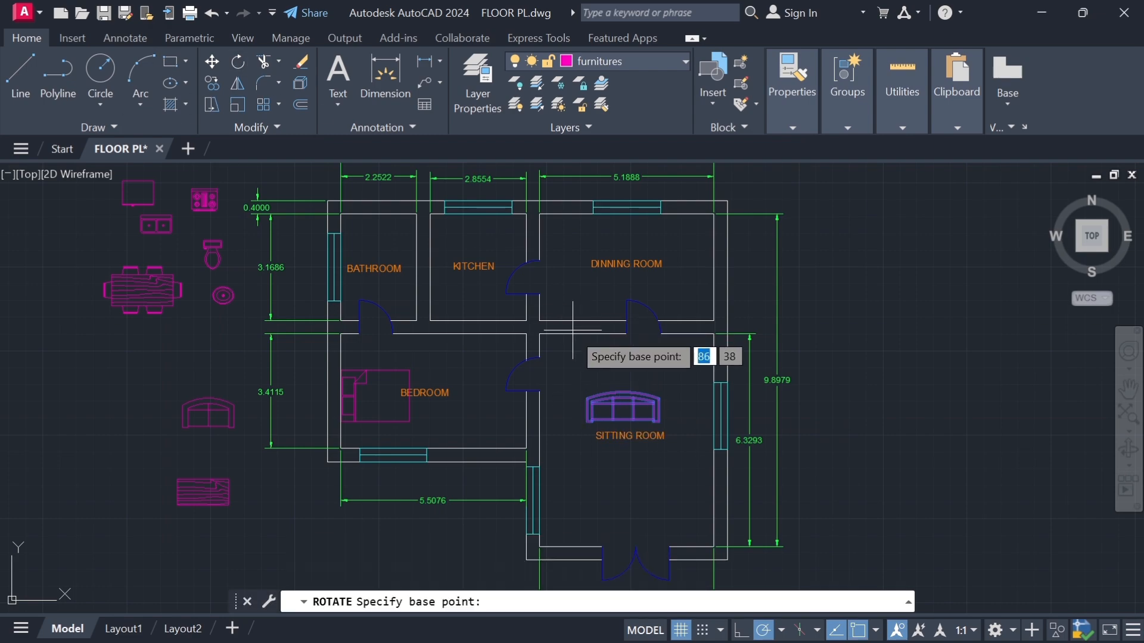
{"action": "left_click", "coordinate": [622, 392]}
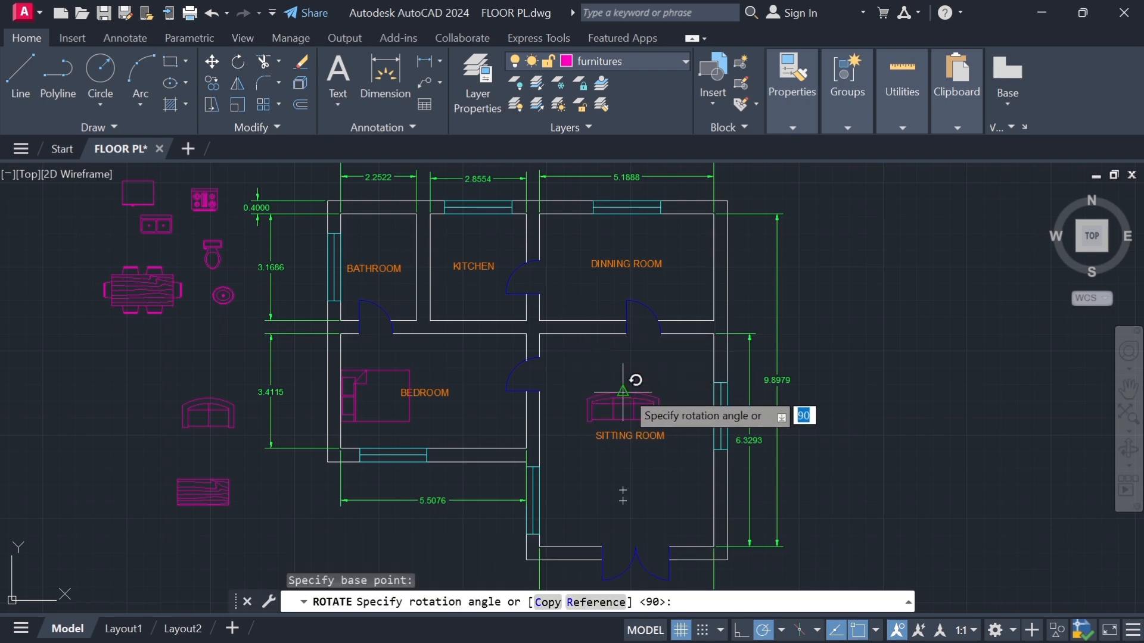
{"action": "left_click", "coordinate": [623, 494]}
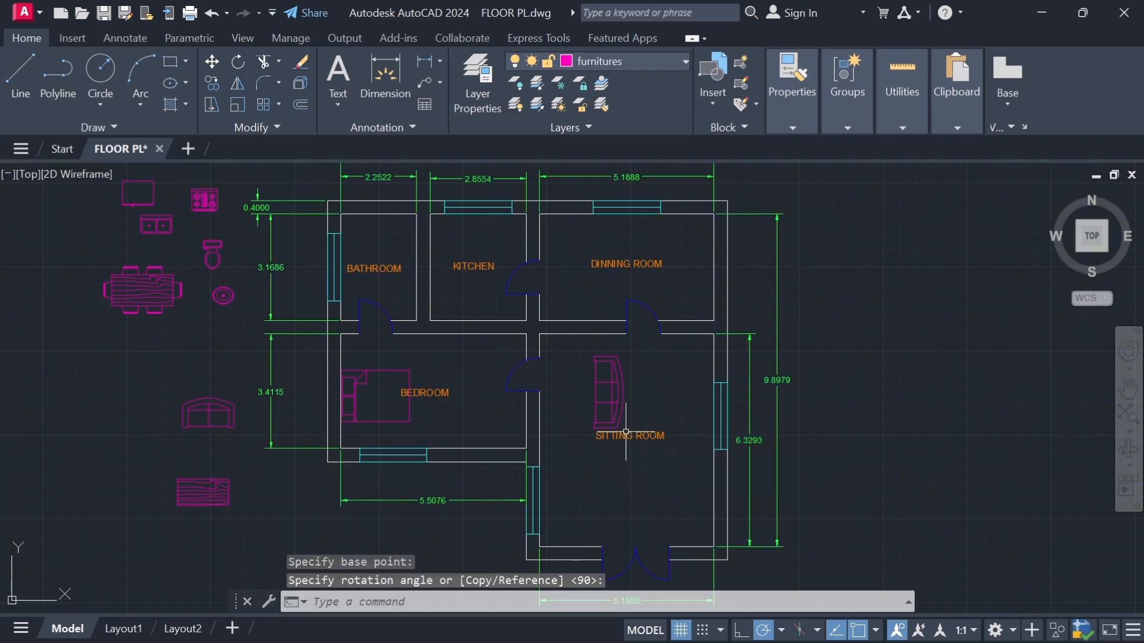
- Move the rotated sofa by the midpoint of its back to just inside the sitting room's window wall, beside the room label
{"action": "left_click_drag", "start_coordinate": [625, 411], "coordinate": [608, 397]}
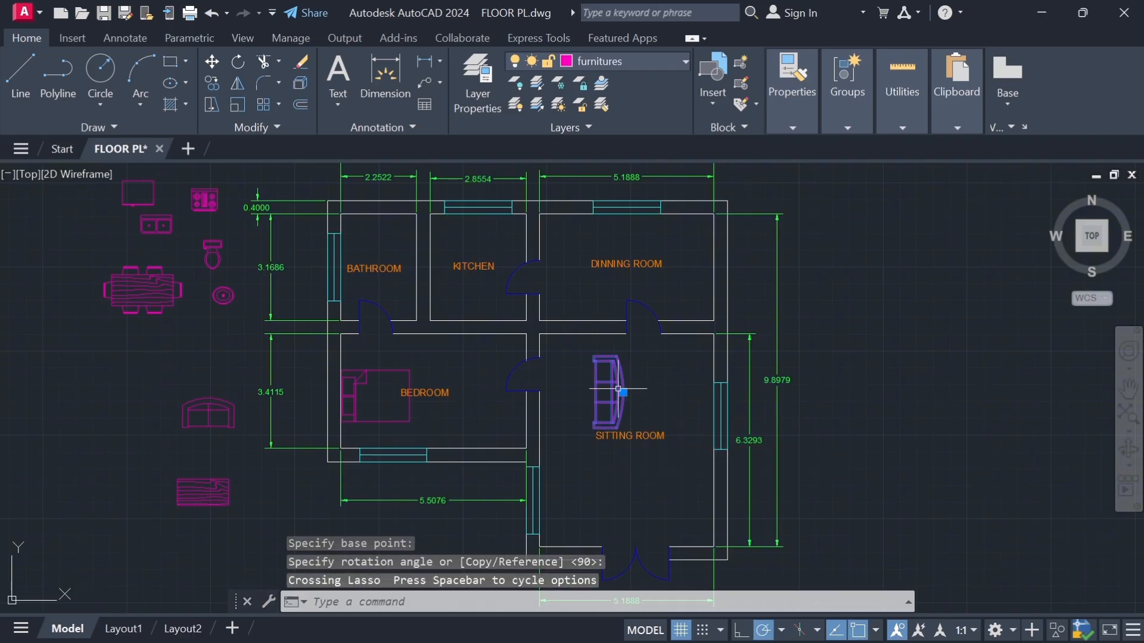
{"action": "left_click", "coordinate": [211, 61]}
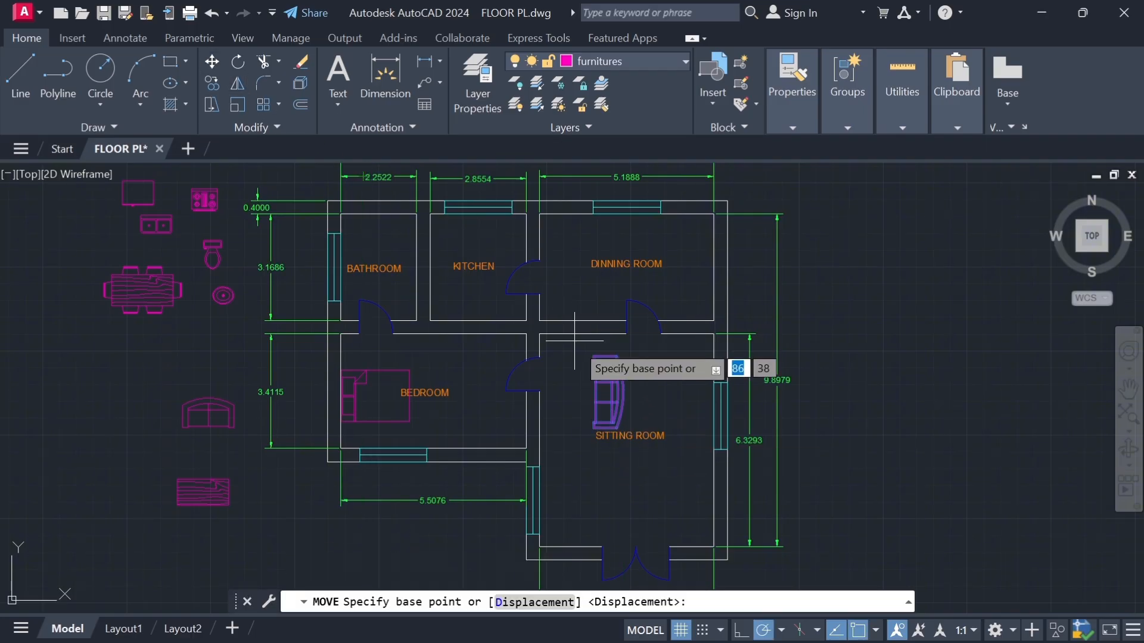
{"action": "left_click", "coordinate": [622, 392]}
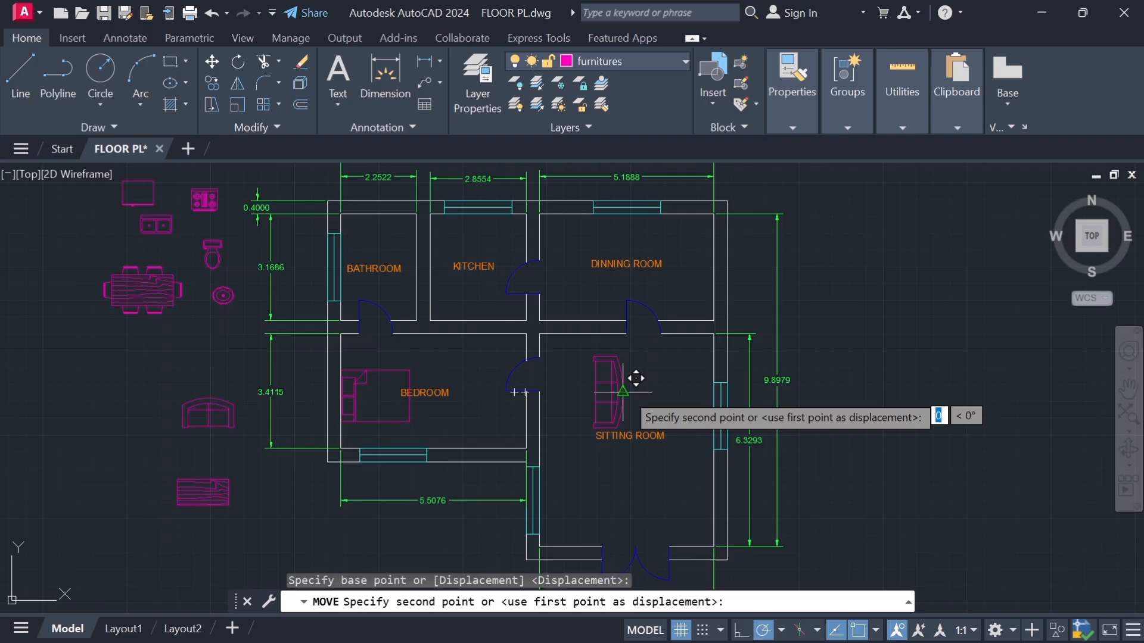
{"action": "left_click", "coordinate": [705, 426]}
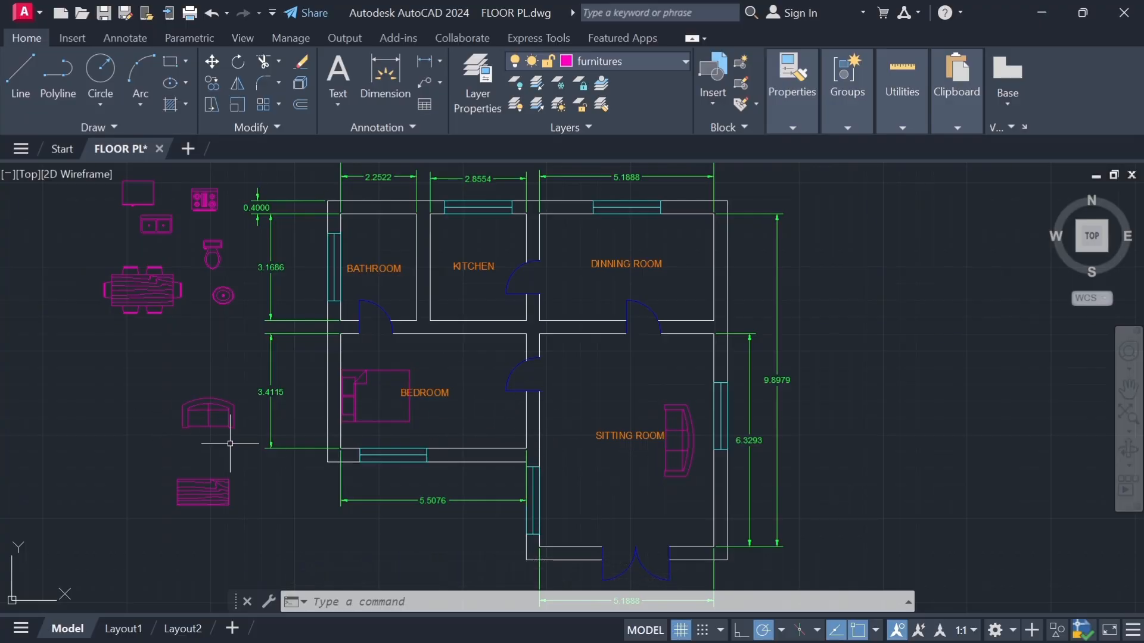
- Copy the smaller roundback sofa outside the plan by the midpoint of its back, placing the duplicate beside it and slightly lower
{"action": "left_click_drag", "start_coordinate": [244, 456], "coordinate": [205, 379]}
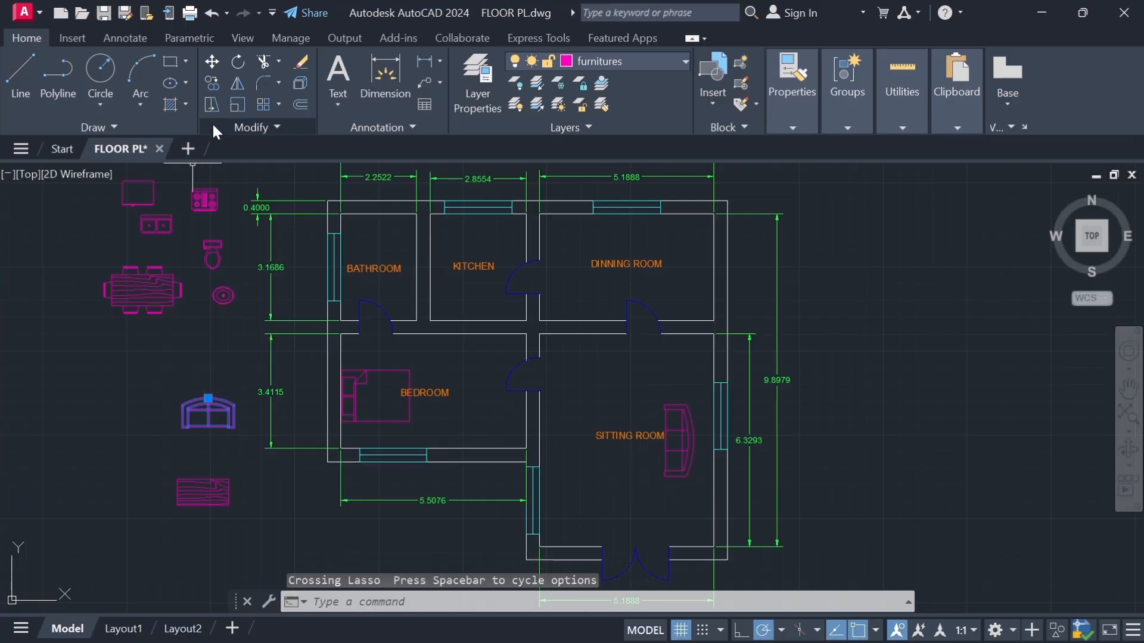
{"action": "left_click", "coordinate": [213, 83]}
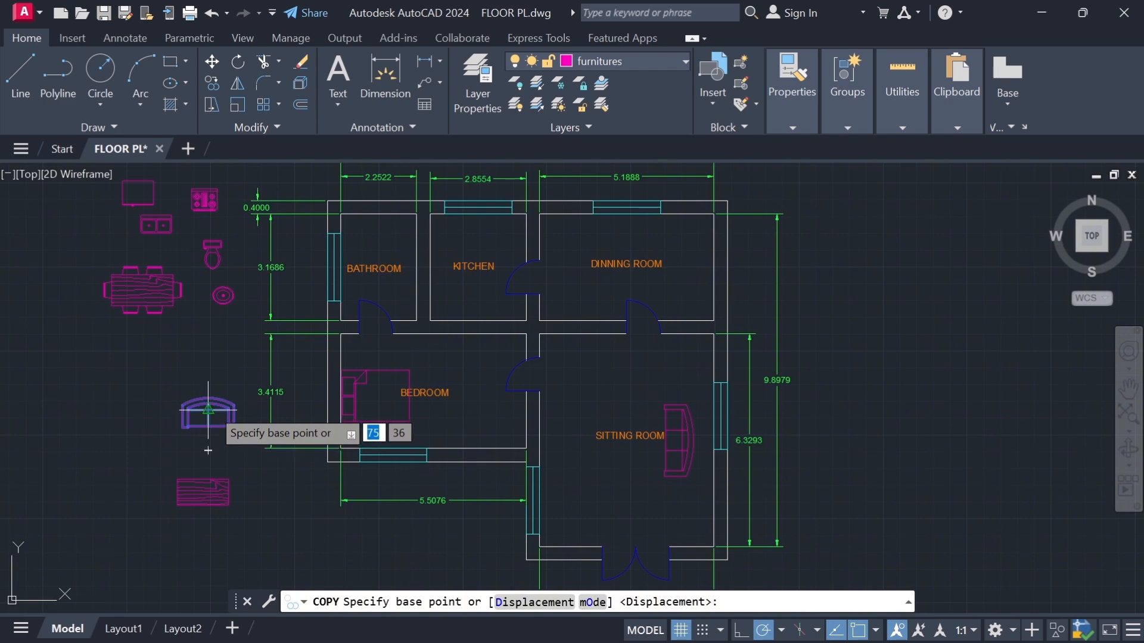
{"action": "left_click", "coordinate": [208, 410]}
{"action": "left_click", "coordinate": [149, 442]}
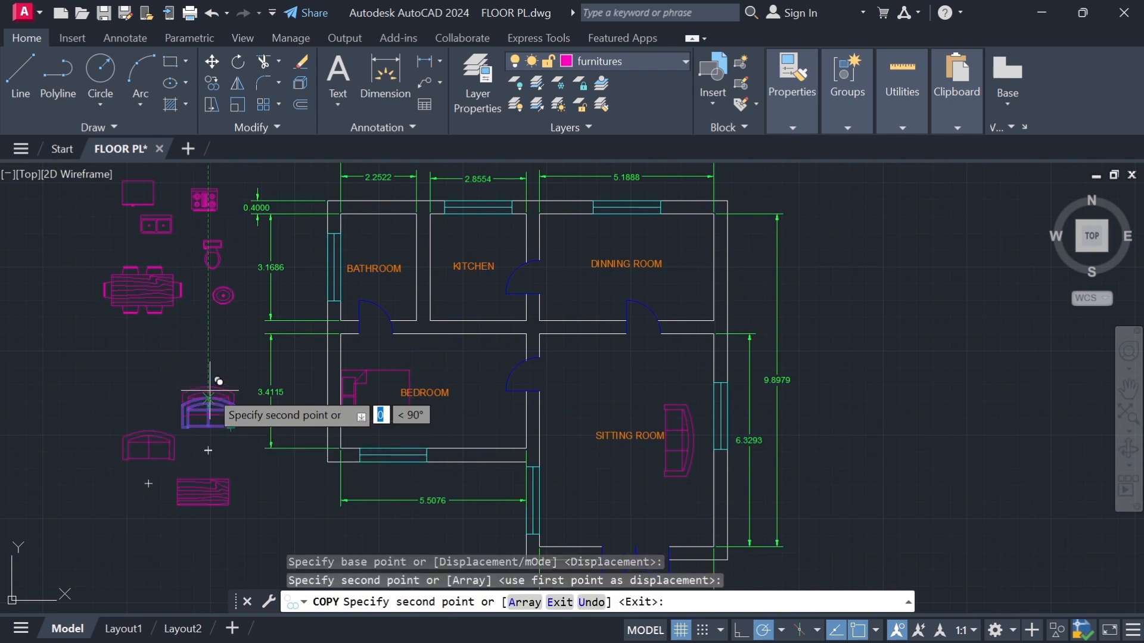
{"action": "key", "text": "Escape"}
{"action": "mouse_move", "coordinate": [225, 440]}
{"action": "left_mouse_down"}
{"action": "mouse_move", "coordinate": [179, 400]}
{"action": "mouse_move", "coordinate": [154, 408]}
{"action": "mouse_move", "coordinate": [149, 432]}
{"action": "left_mouse_up"}
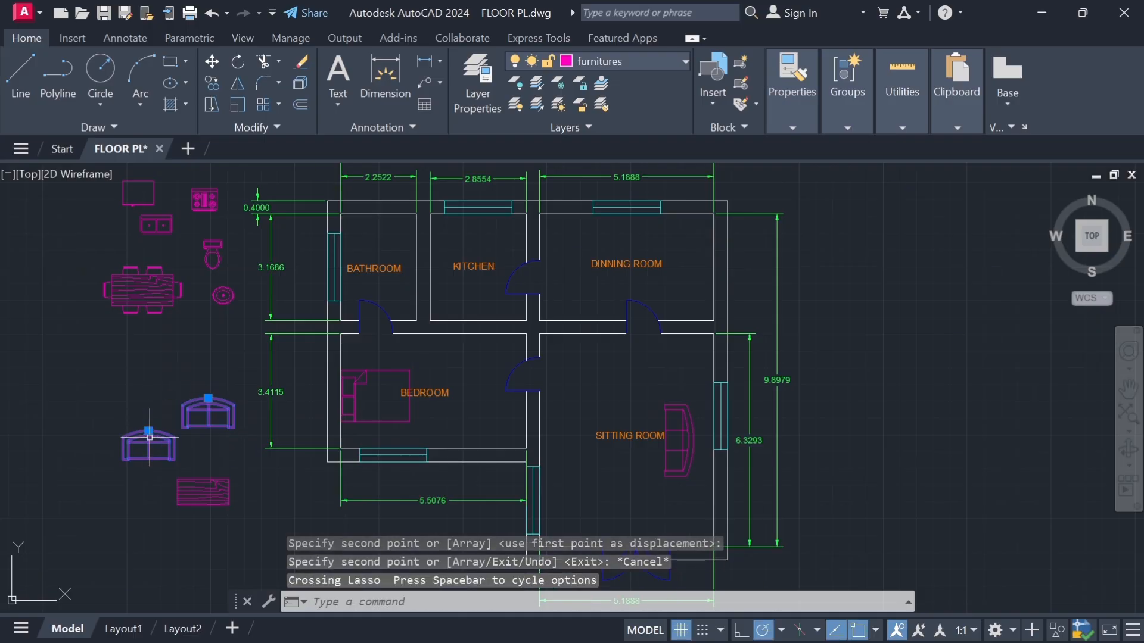
{"action": "left_click", "coordinate": [150, 410]}
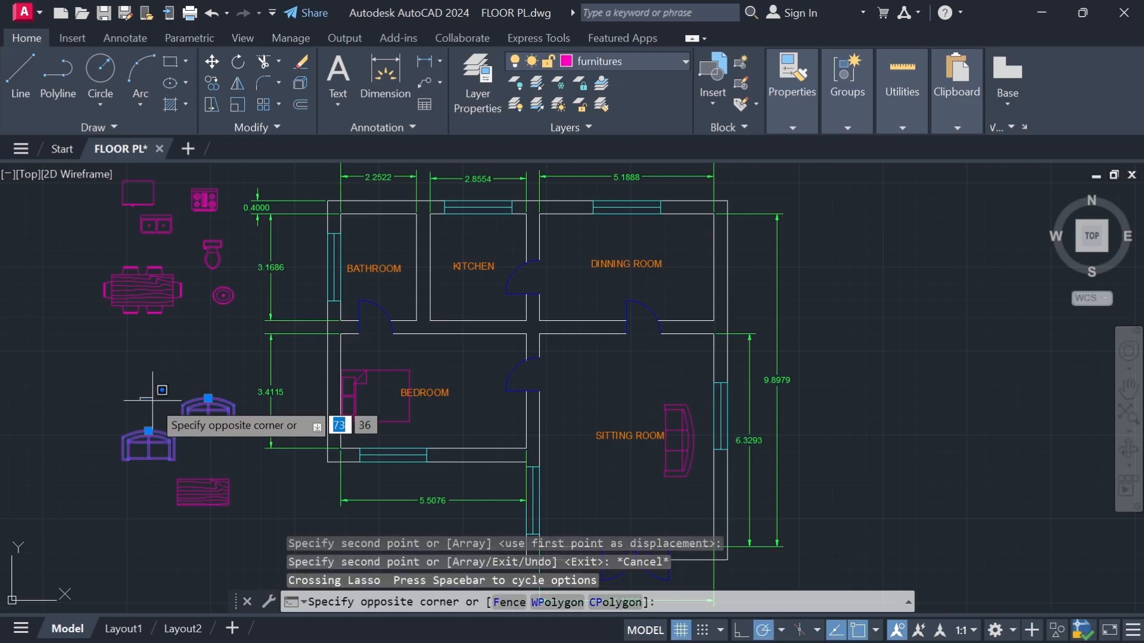
{"action": "key", "text": "Escape"}
{"action": "key", "text": "Escape"}
- Move the original smaller sofa by its back into the sitting room, just above the room label
{"action": "left_click_drag", "start_coordinate": [208, 416], "coordinate": [196, 403]}
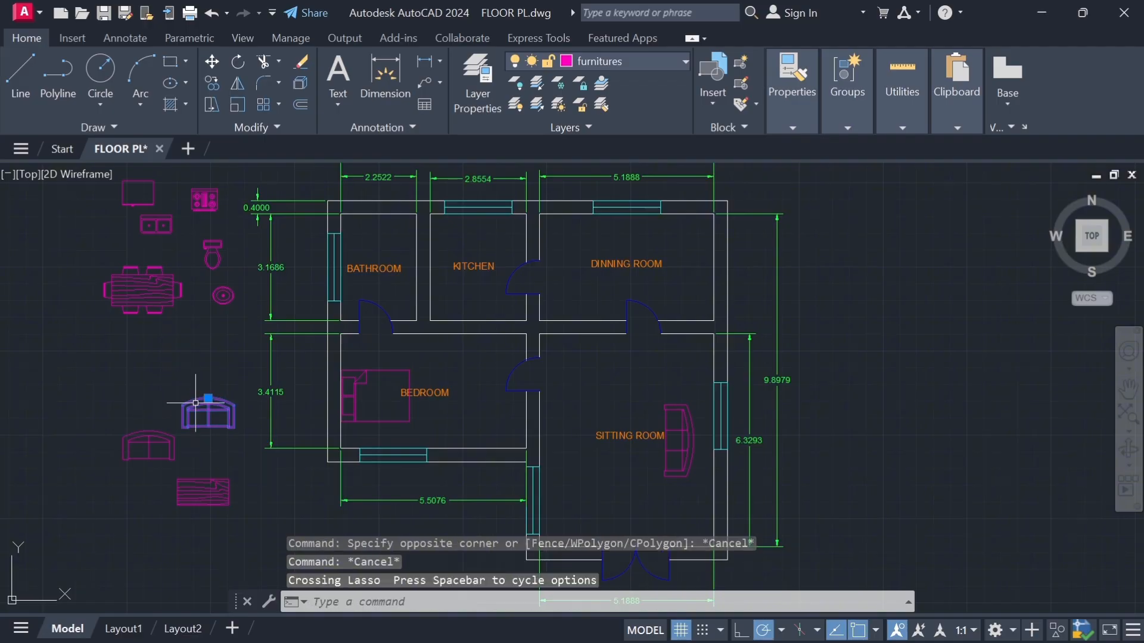
{"action": "left_click", "coordinate": [215, 62]}
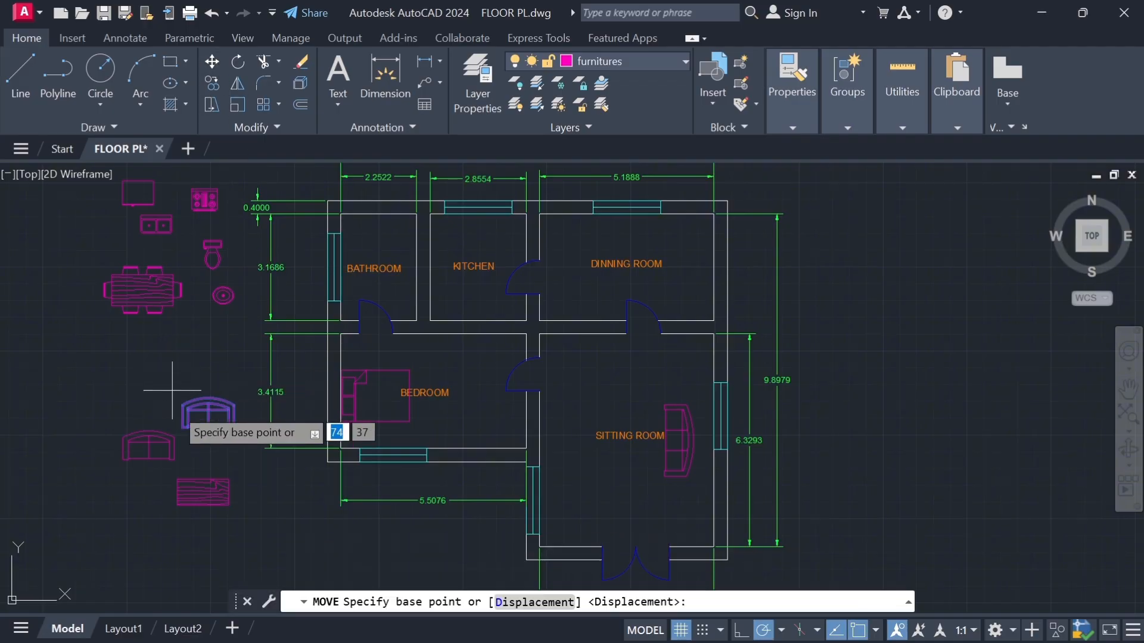
{"action": "left_click", "coordinate": [215, 398]}
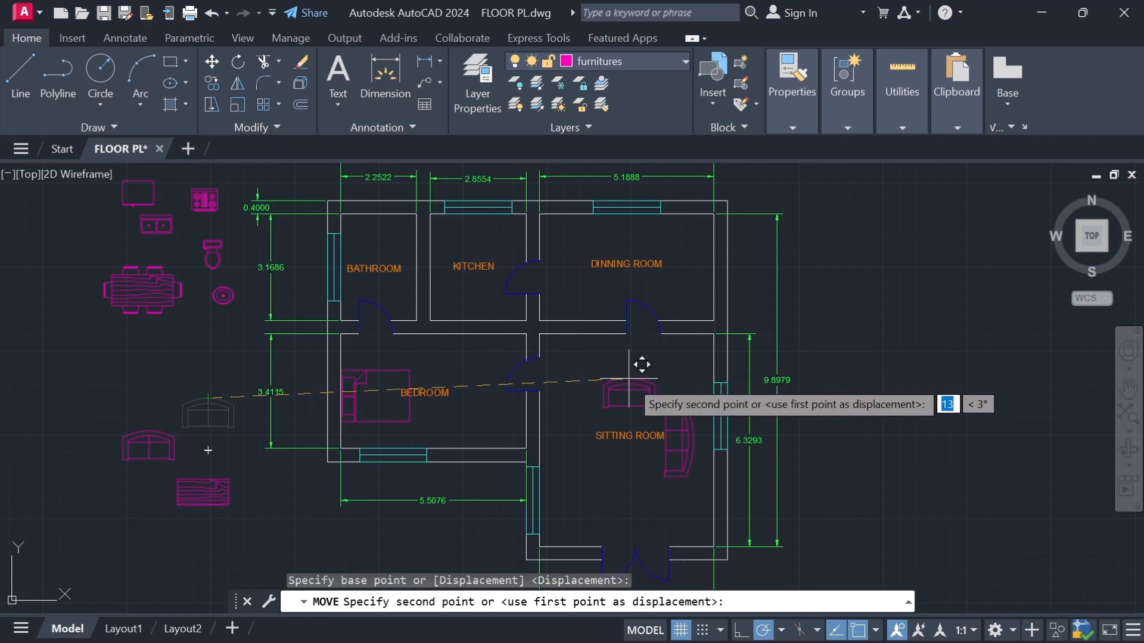
{"action": "left_click", "coordinate": [632, 382]}
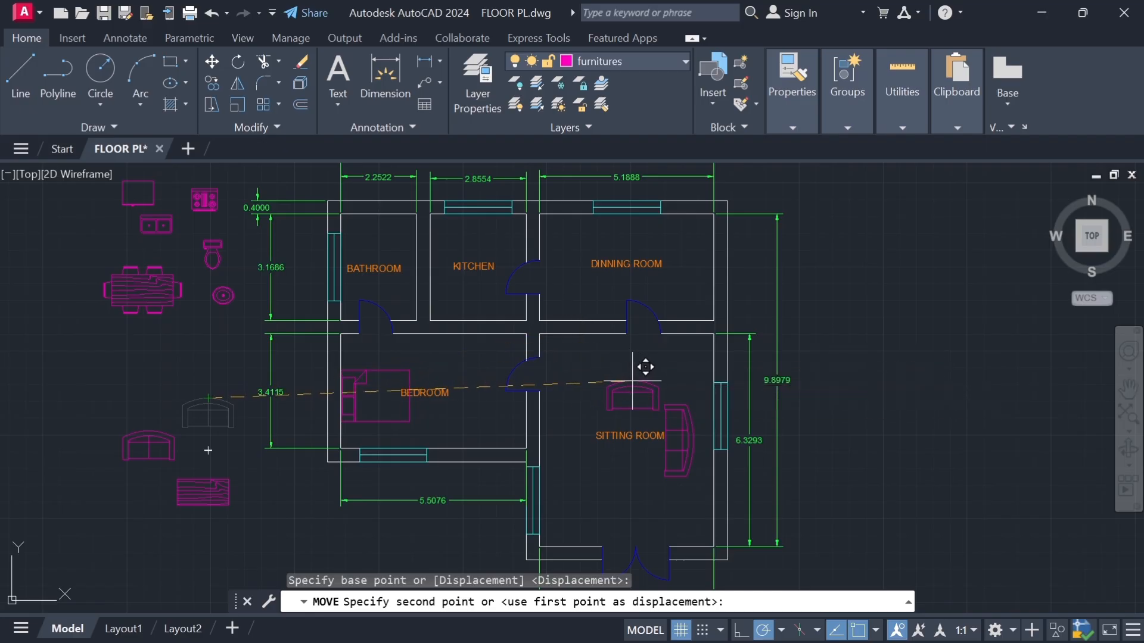
{"action": "left_click", "coordinate": [633, 381]}
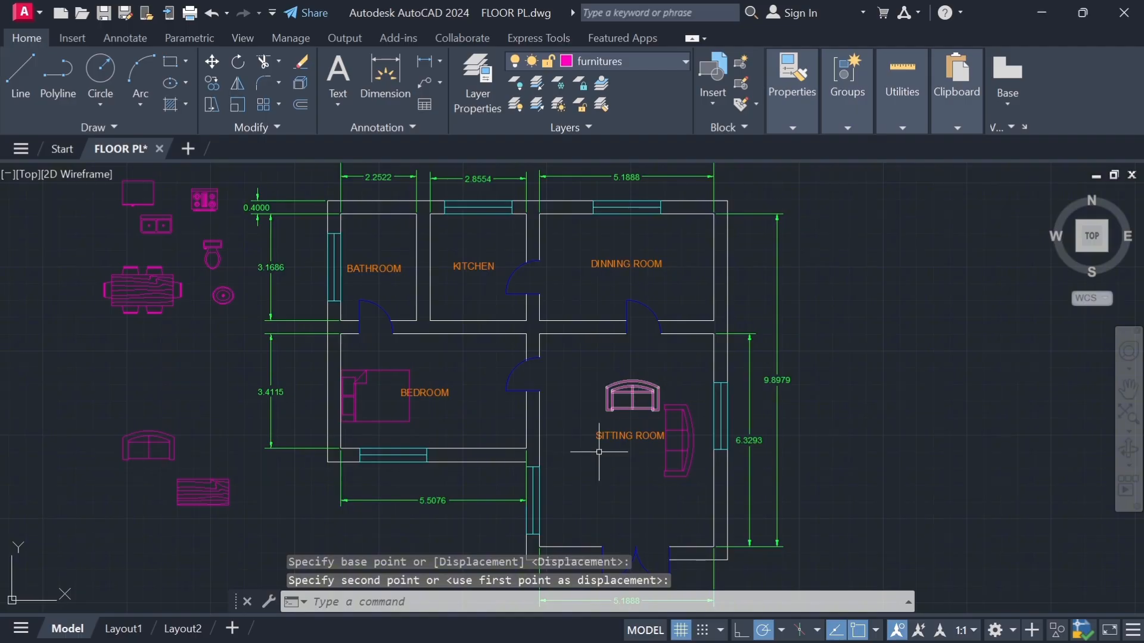
- Rotate the remaining smaller sofa outside the plan 180 degrees about the midpoint of its back
{"action": "mouse_move", "coordinate": [179, 463]}
{"action": "left_mouse_down"}
{"action": "mouse_move", "coordinate": [134, 410]}
{"action": "mouse_move", "coordinate": [191, 411]}
{"action": "left_mouse_up"}
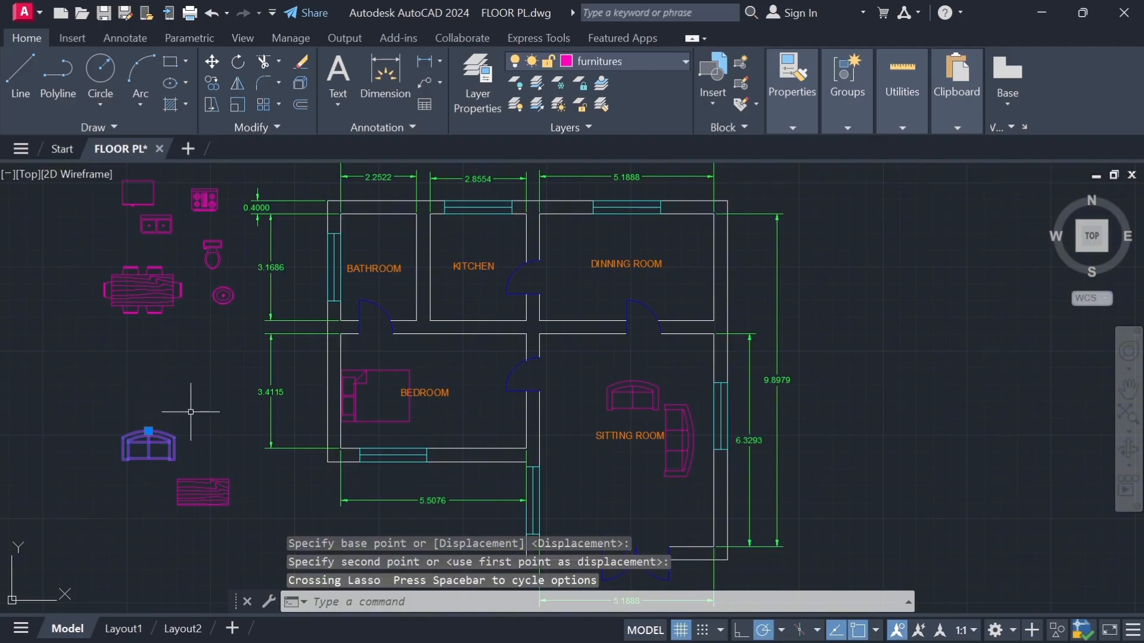
{"action": "left_click", "coordinate": [239, 61]}
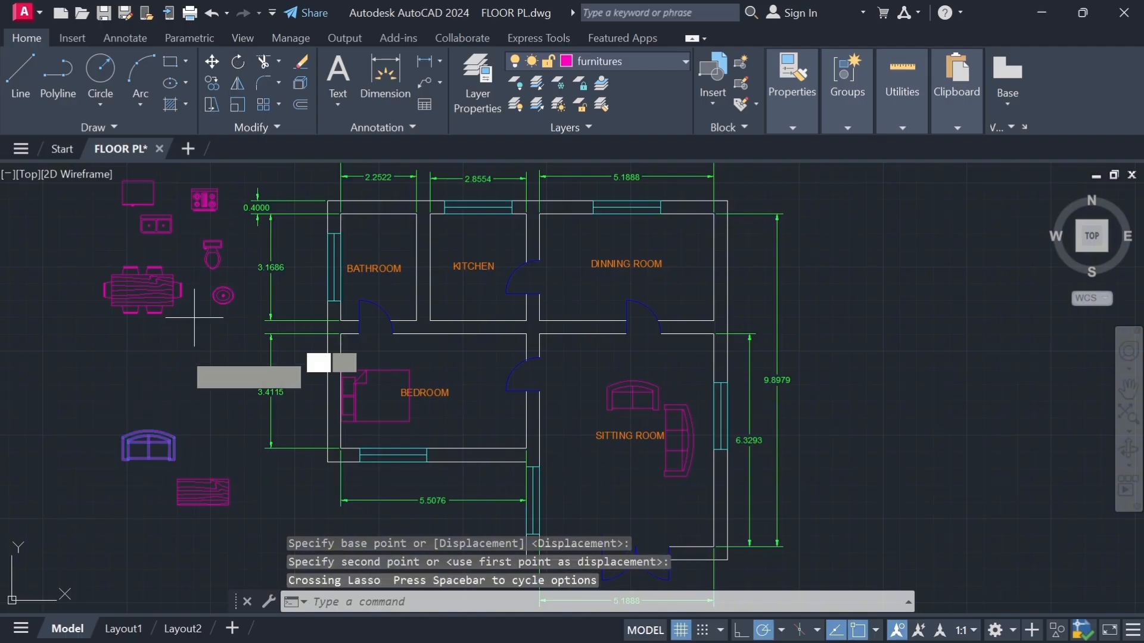
{"action": "left_click", "coordinate": [149, 435]}
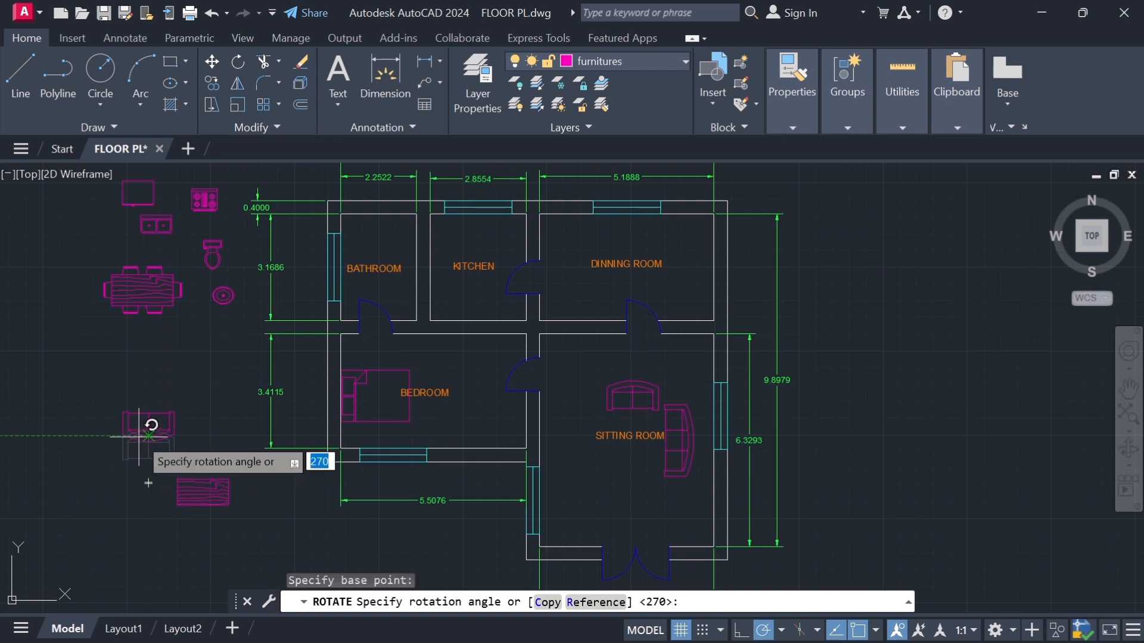
{"action": "left_click", "coordinate": [139, 437]}
- Move the rotated smaller sofa by the midpoint of its back into the sitting room below the label, facing the other smaller sofa
{"action": "left_click_drag", "start_coordinate": [158, 456], "coordinate": [142, 416]}
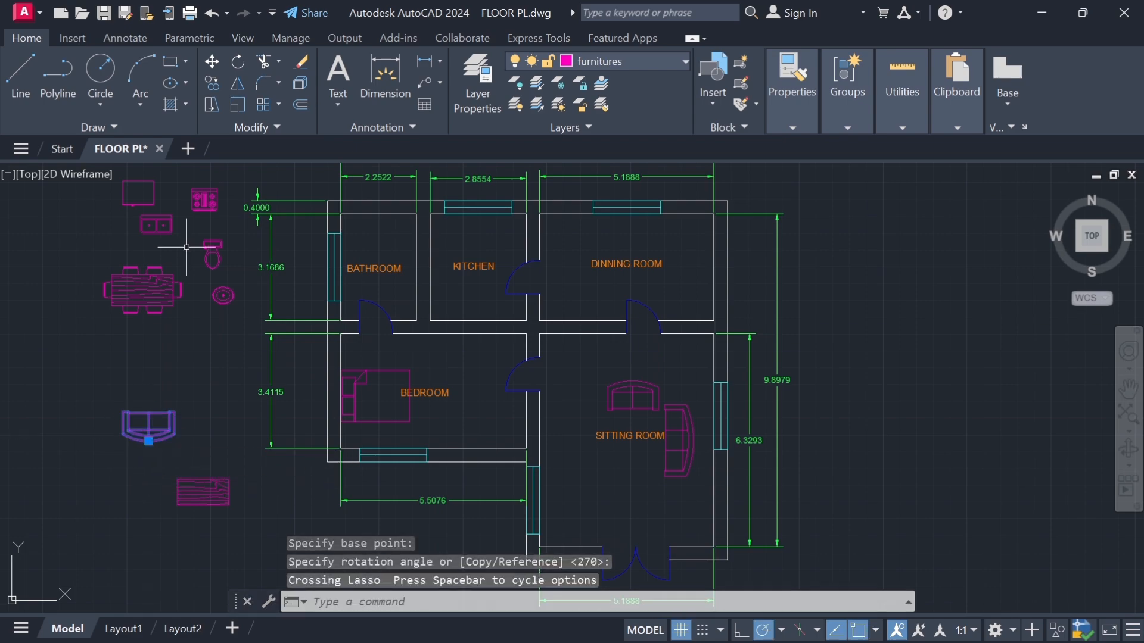
{"action": "left_click", "coordinate": [213, 62]}
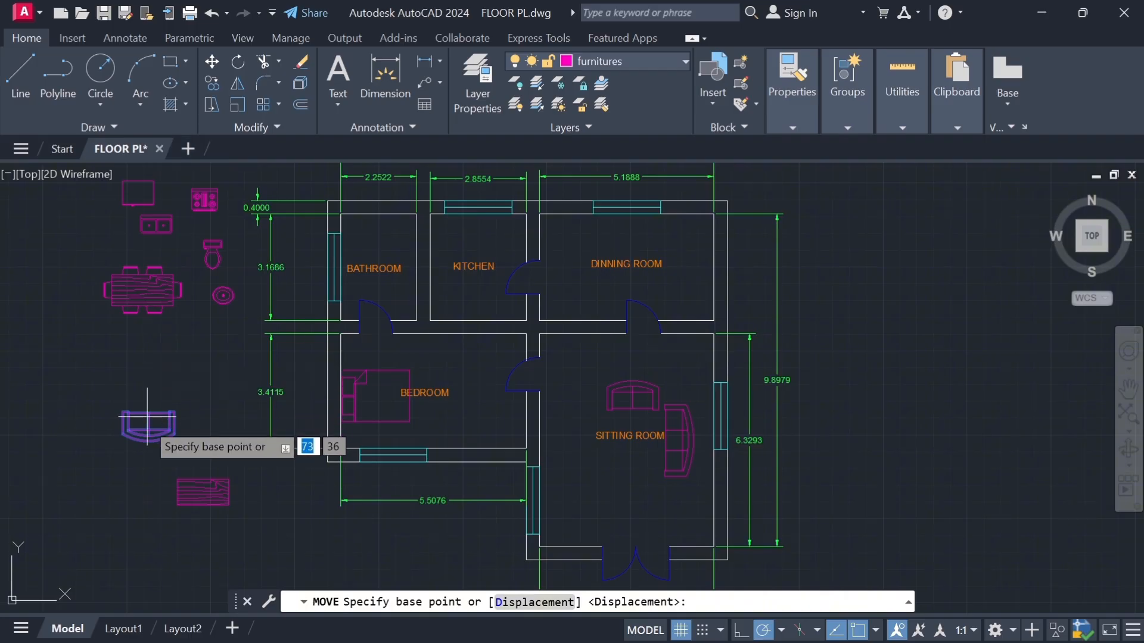
{"action": "left_click", "coordinate": [149, 441]}
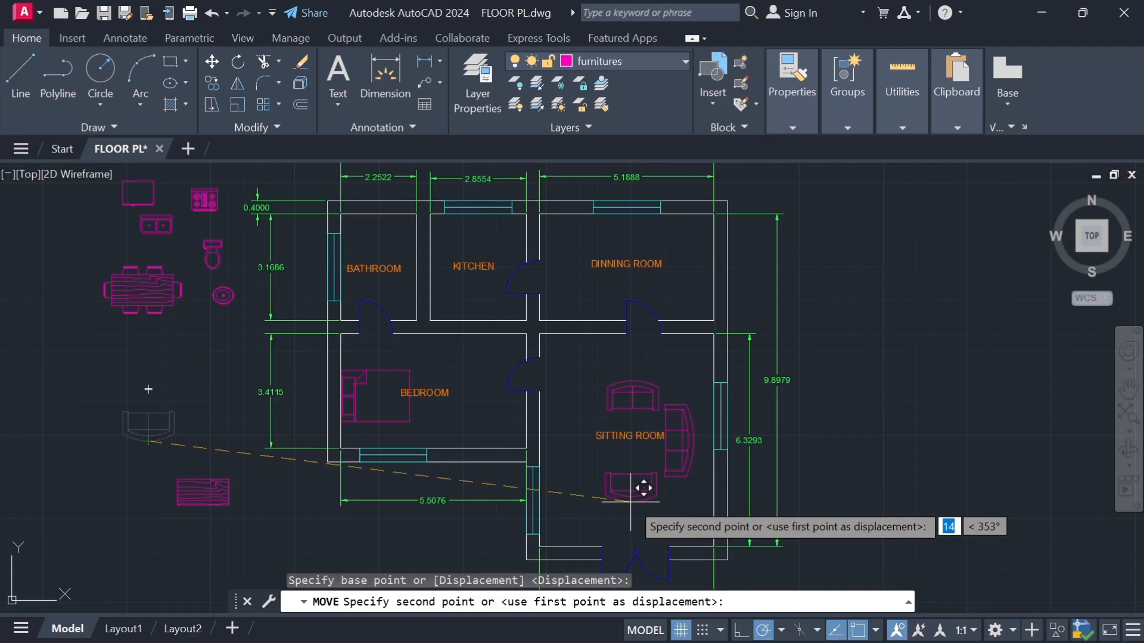
{"action": "left_click", "coordinate": [632, 501]}
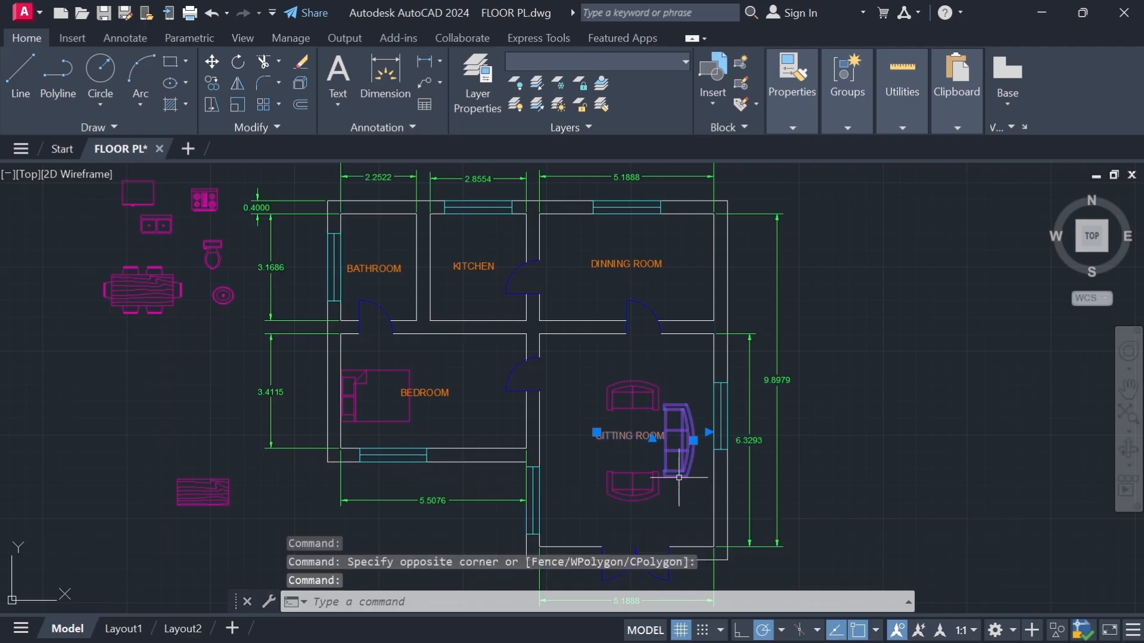
- Rotate the larger sitting room sofa 180 degrees about the midpoint of its back
{"action": "mouse_move", "coordinate": [688, 491]}
{"action": "left_mouse_down"}
{"action": "mouse_move", "coordinate": [670, 464]}
{"action": "mouse_move", "coordinate": [686, 479]}
{"action": "mouse_move", "coordinate": [678, 470]}
{"action": "left_mouse_up"}
{"action": "key", "text": "Escape"}
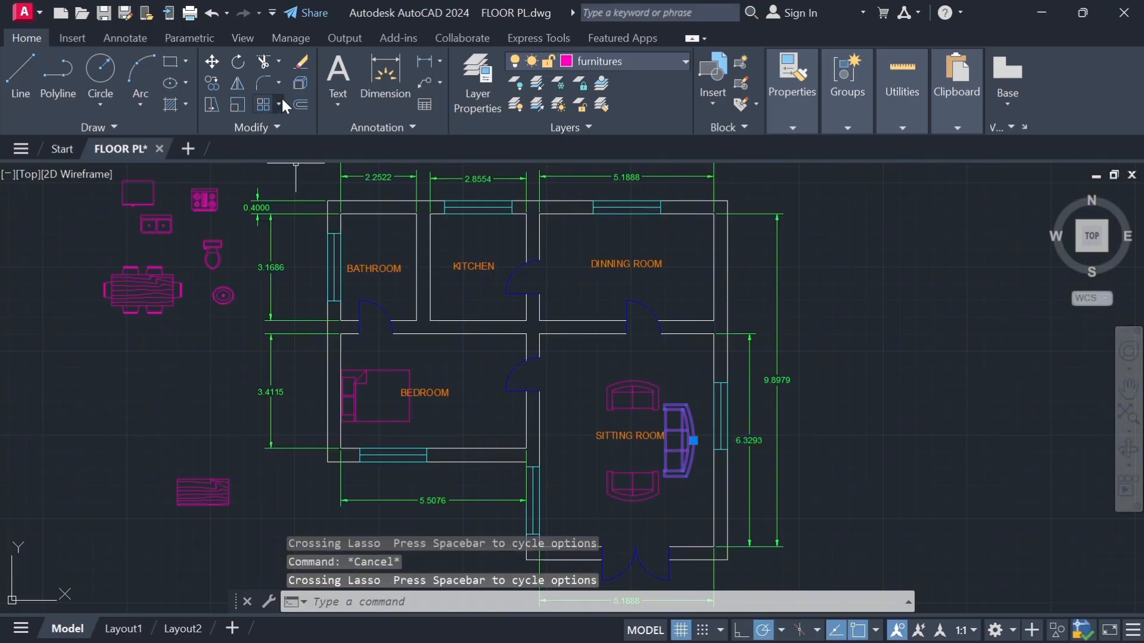
{"action": "left_click", "coordinate": [238, 63]}
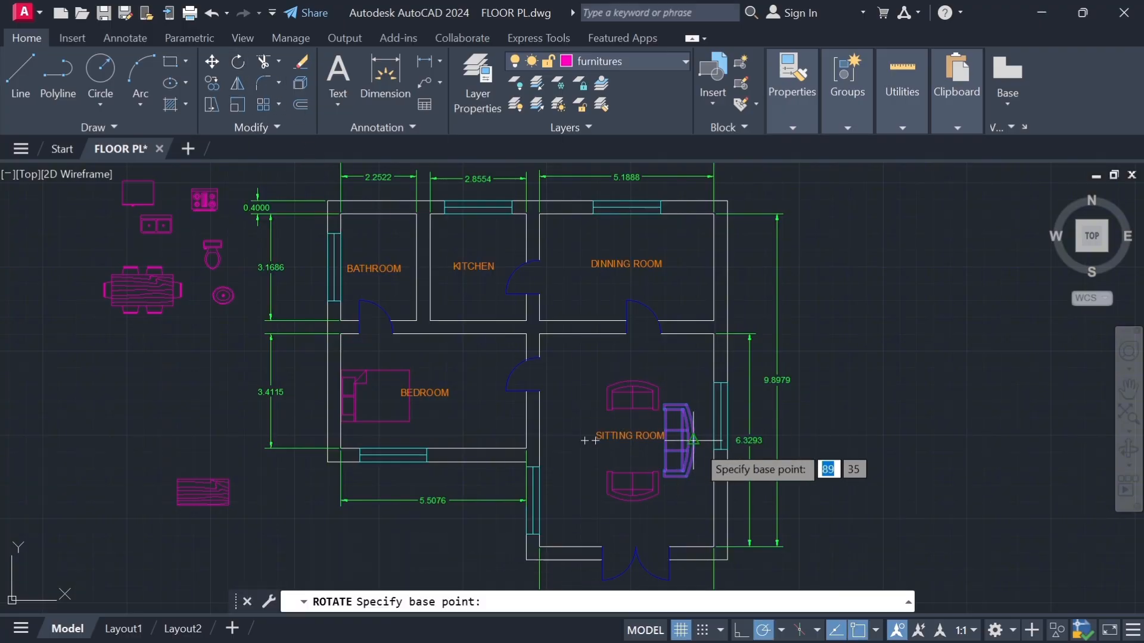
{"action": "left_click", "coordinate": [694, 440]}
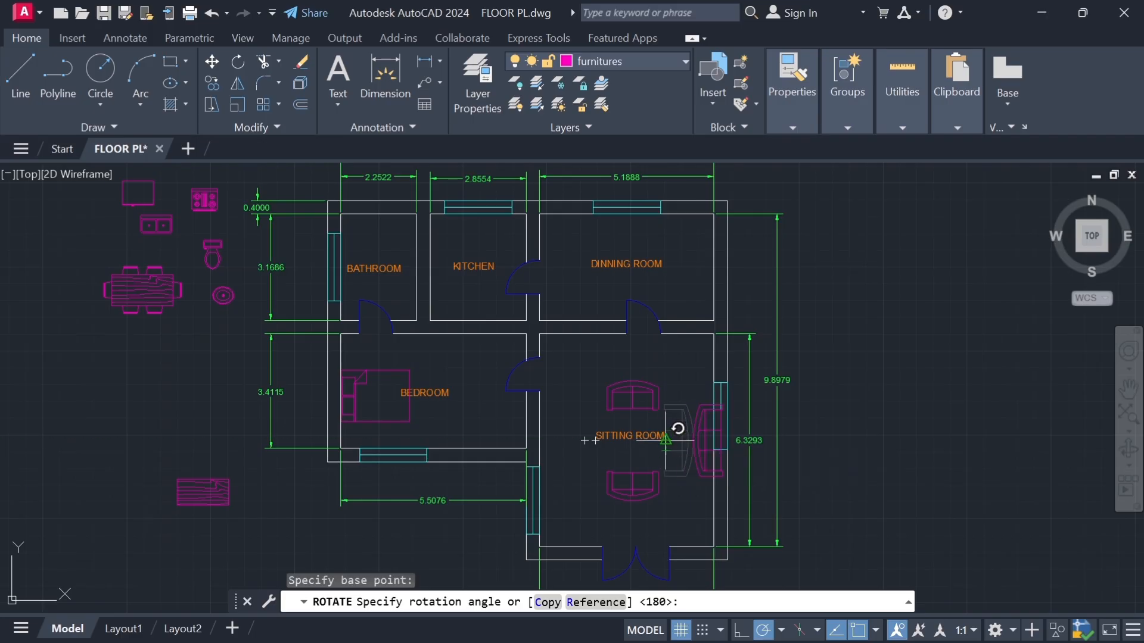
{"action": "key", "text": "Return"}
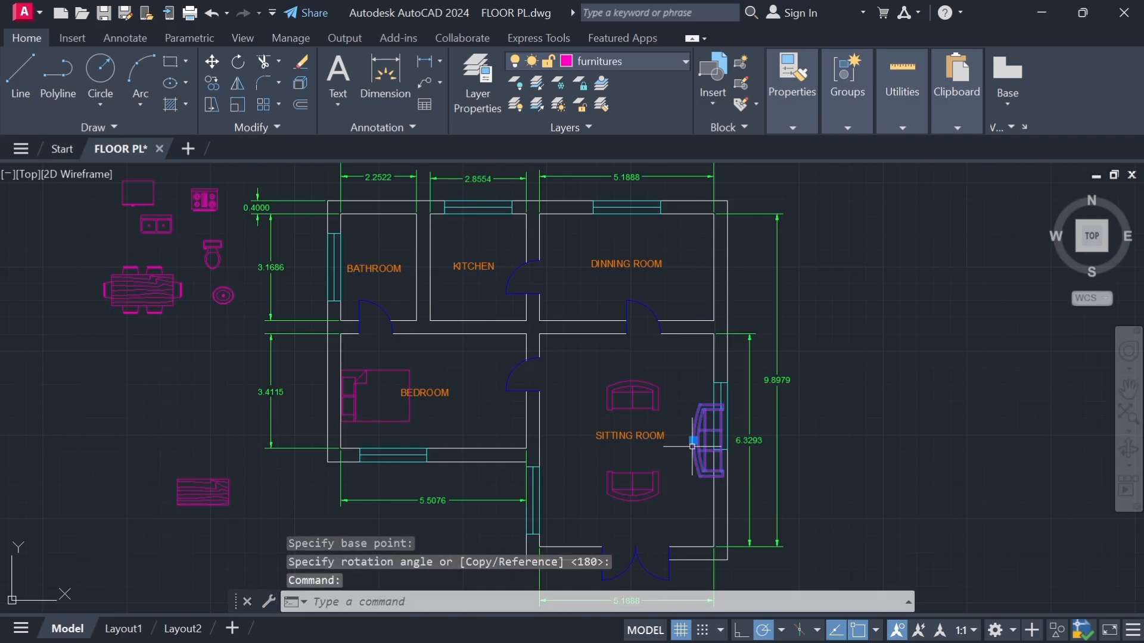
- Move the larger sofa horizontally by the midpoint of its back to the bedroom side of the sitting room, left of the label
{"action": "left_click", "coordinate": [216, 61]}
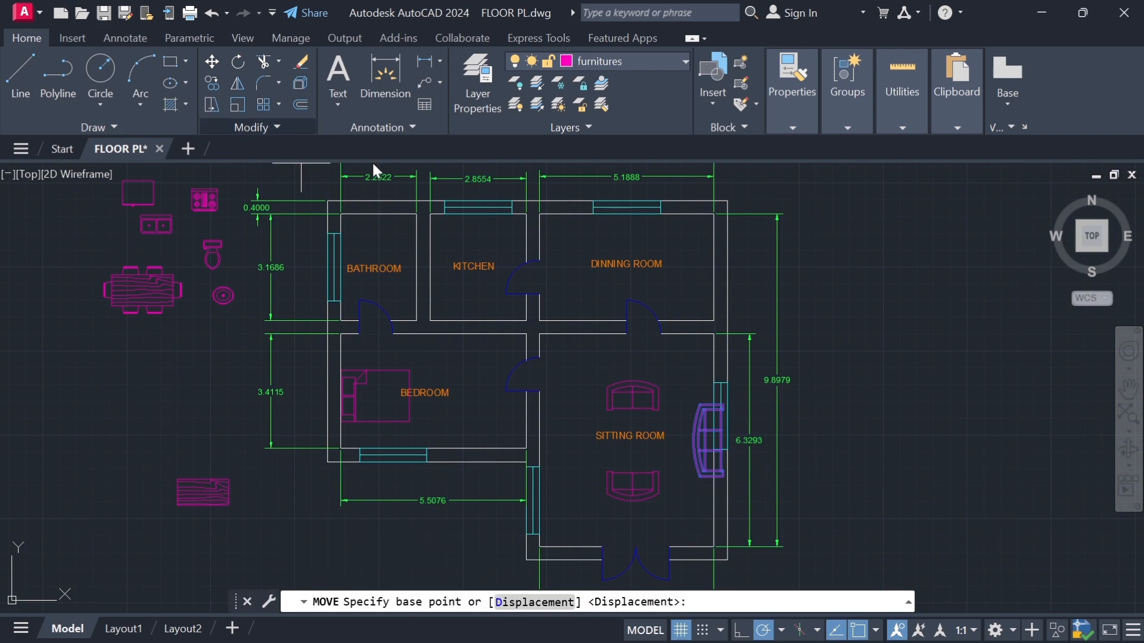
{"action": "left_click", "coordinate": [695, 441]}
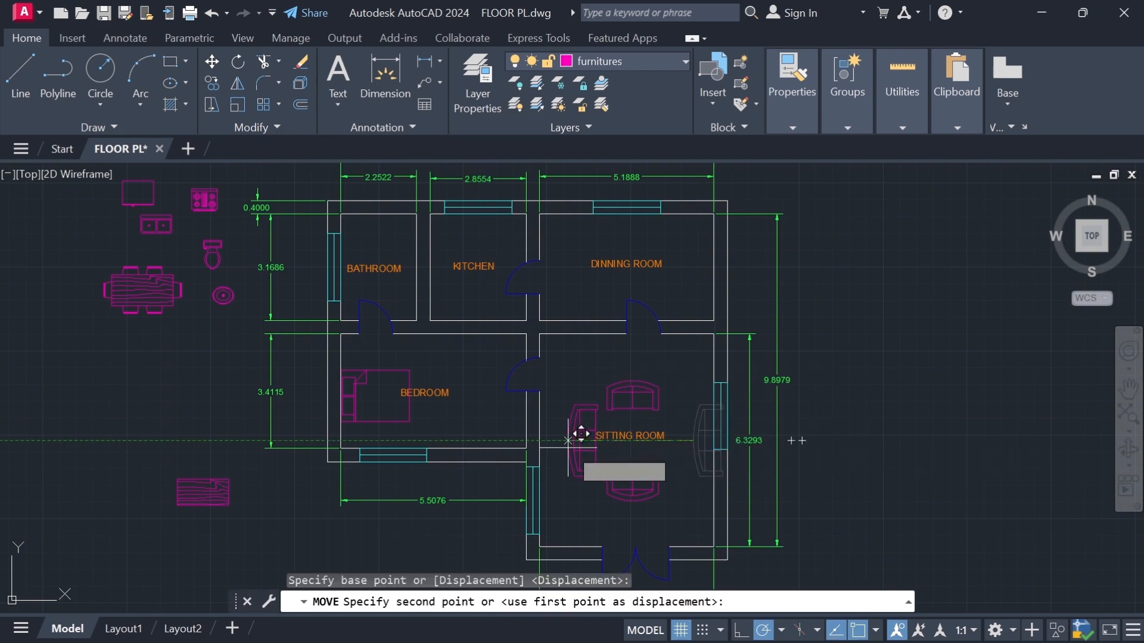
{"action": "left_click", "coordinate": [563, 440]}
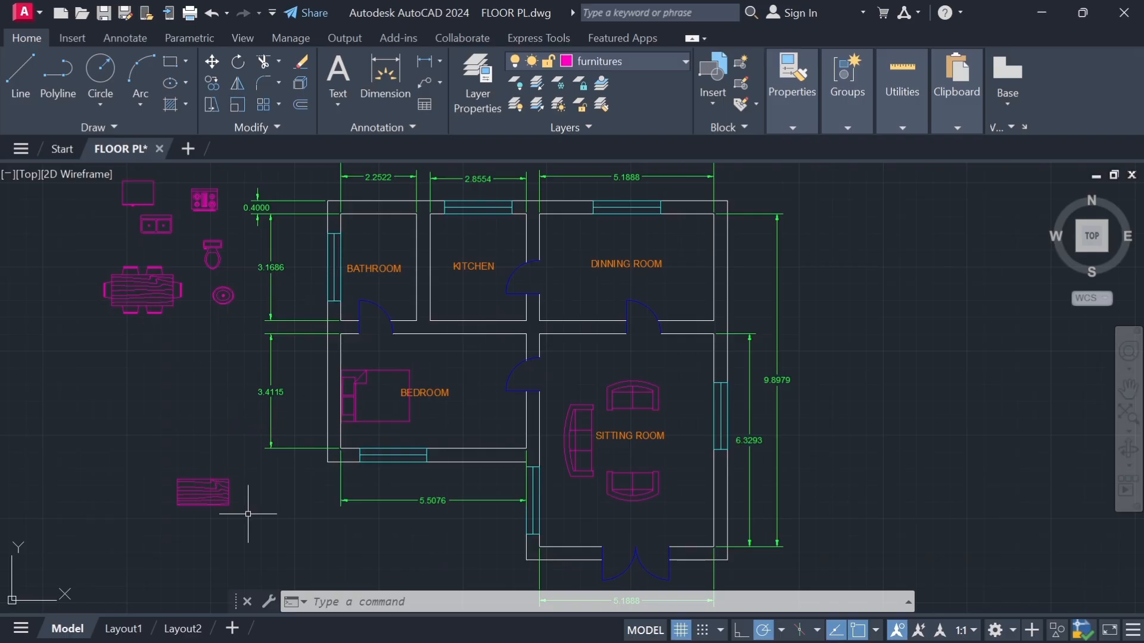
- Rotate the rectangular wood-grain table outside the plan 90 degrees counterclockwise about a point near its lower-left corner
{"action": "mouse_move", "coordinate": [235, 517]}
{"action": "left_mouse_down"}
{"action": "mouse_move", "coordinate": [210, 468]}
{"action": "mouse_move", "coordinate": [226, 460]}
{"action": "left_mouse_up"}
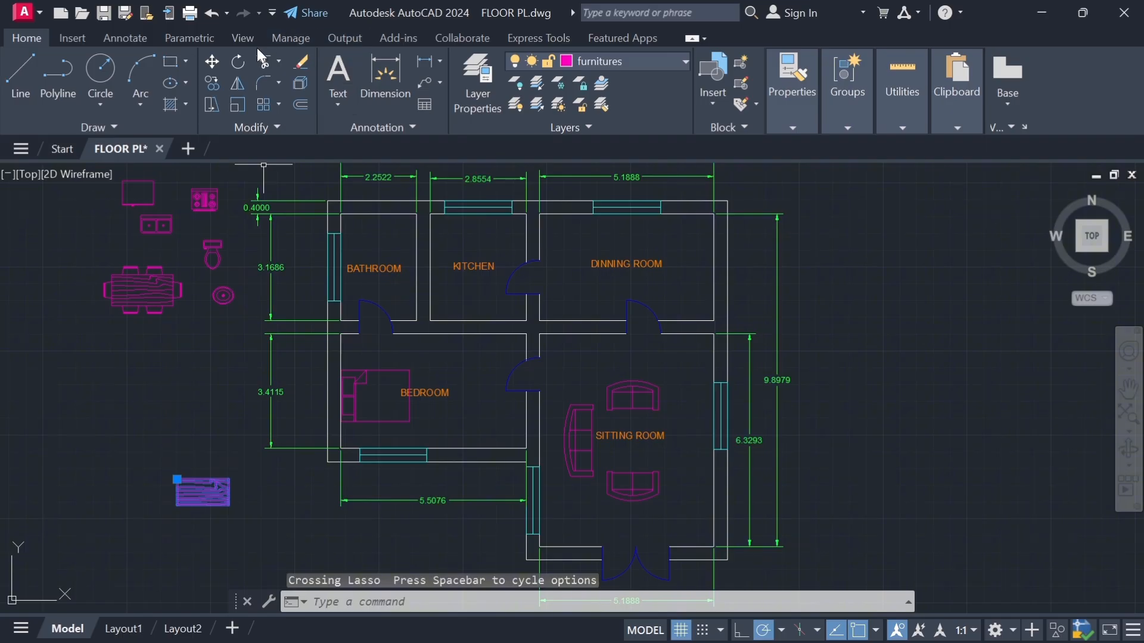
{"action": "left_click", "coordinate": [239, 61]}
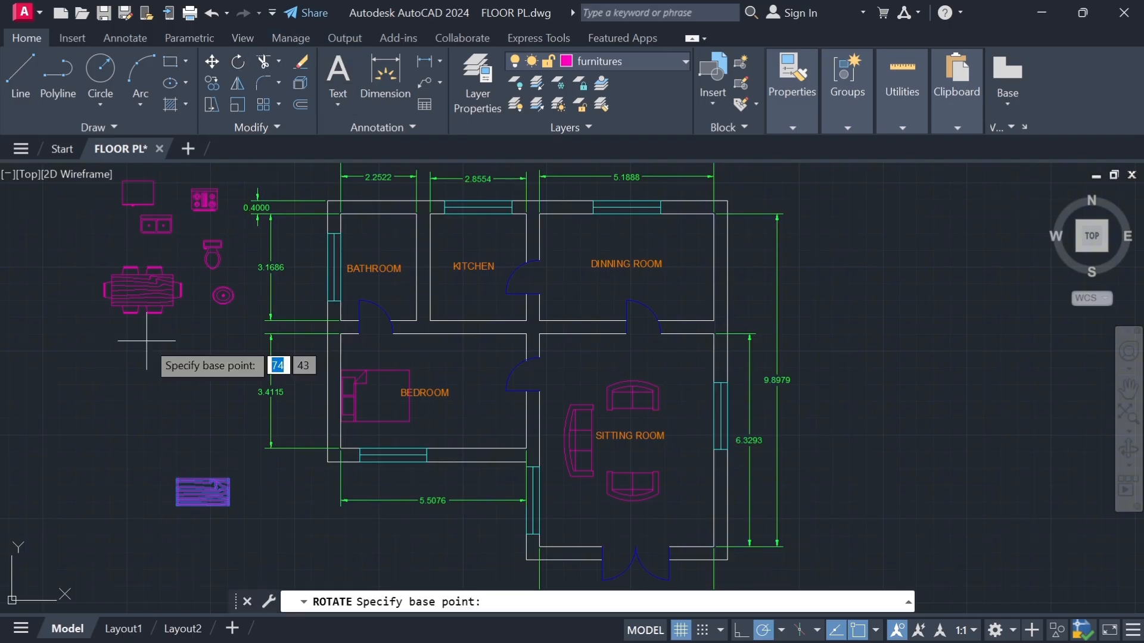
{"action": "left_click", "coordinate": [182, 504]}
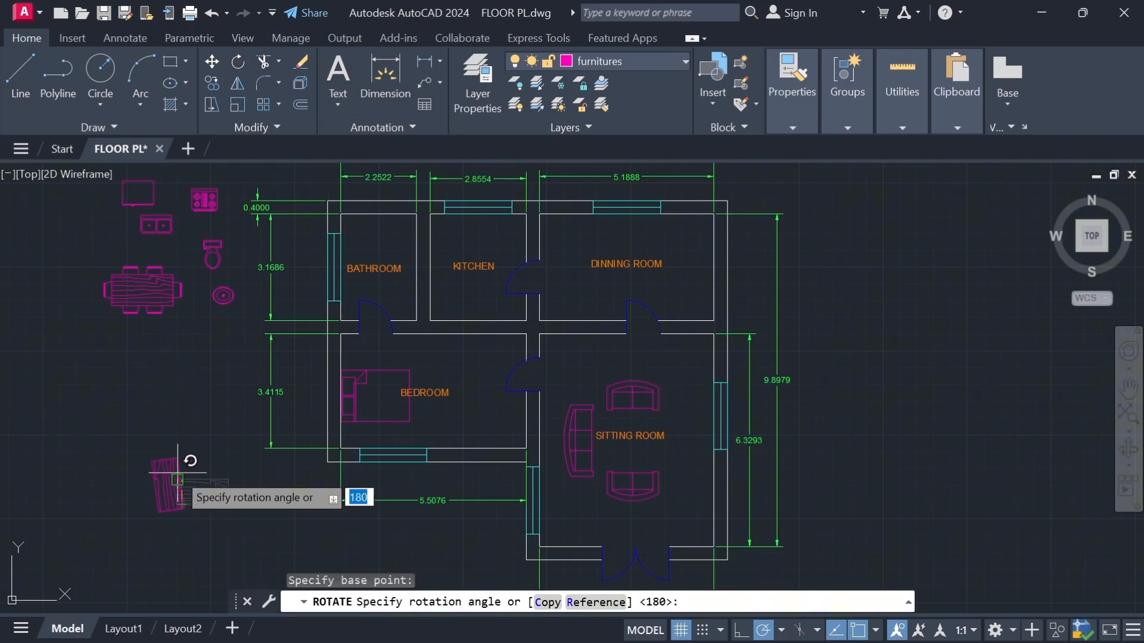
{"action": "left_click", "coordinate": [185, 474]}
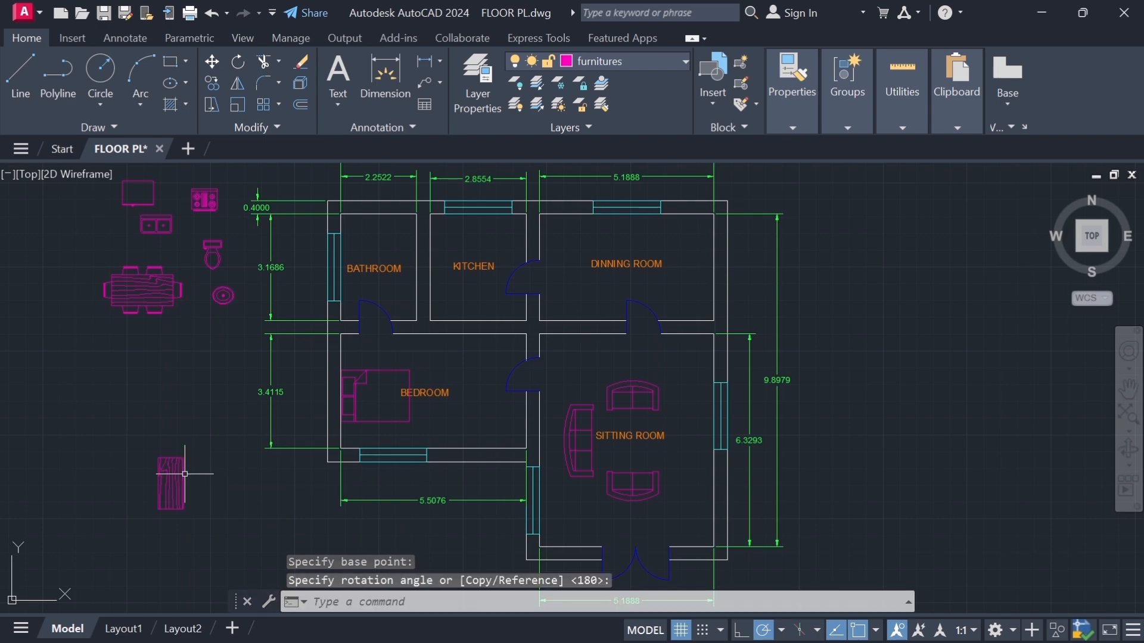
- Move the upright rectangular table into the sitting room, over the room label between the two smaller sofas
{"action": "left_click_drag", "start_coordinate": [194, 491], "coordinate": [166, 476]}
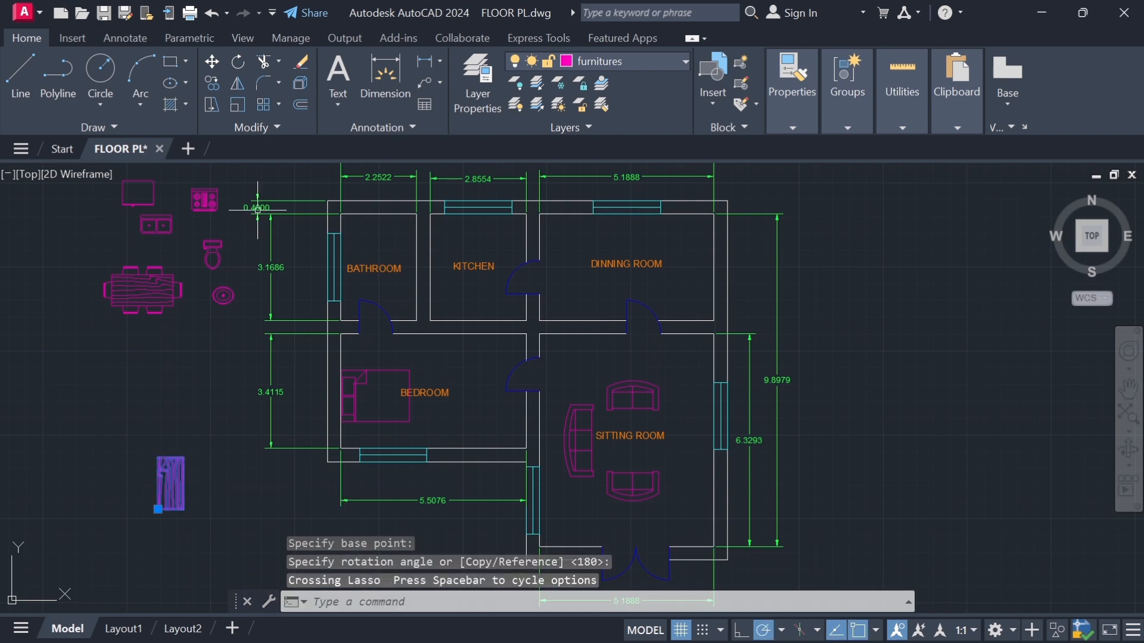
{"action": "left_click", "coordinate": [212, 62]}
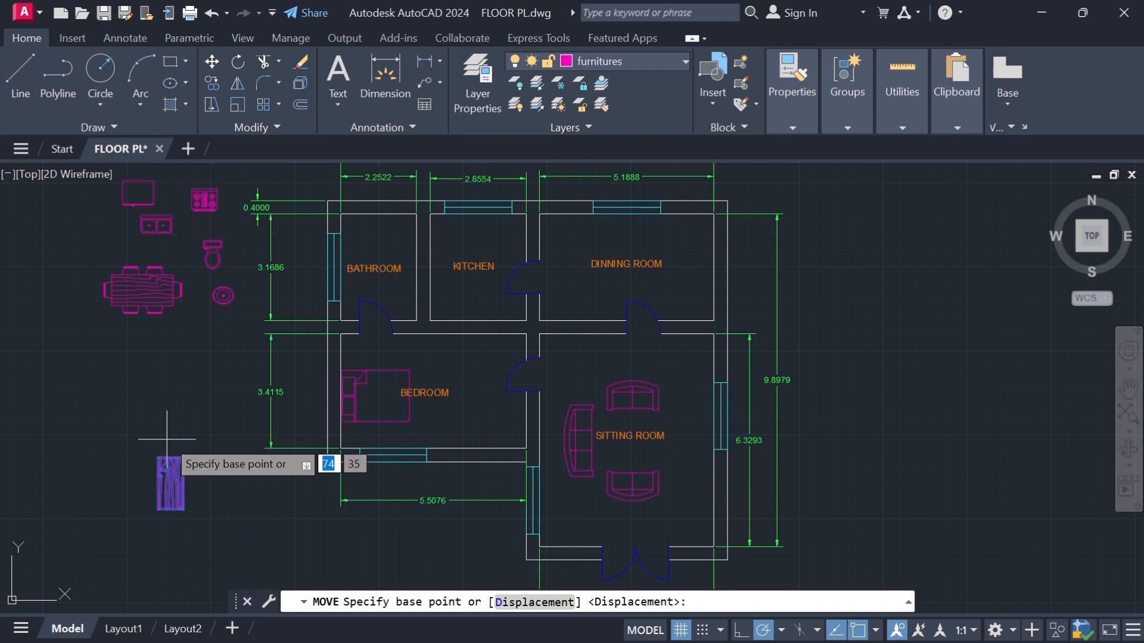
{"action": "left_click", "coordinate": [171, 487]}
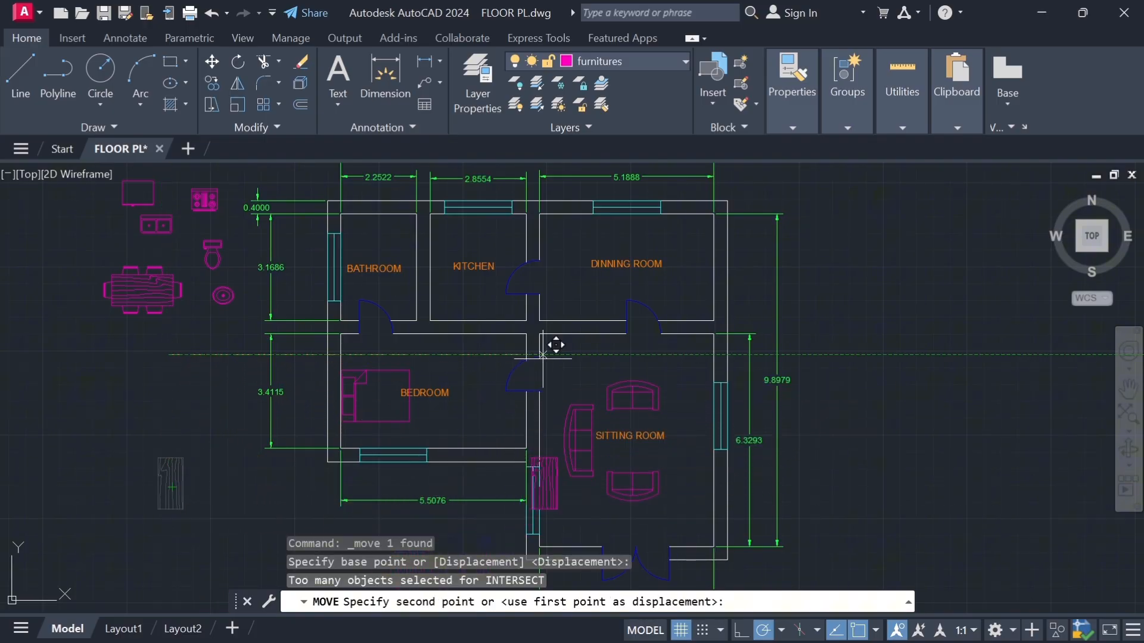
{"action": "left_click", "coordinate": [629, 310]}
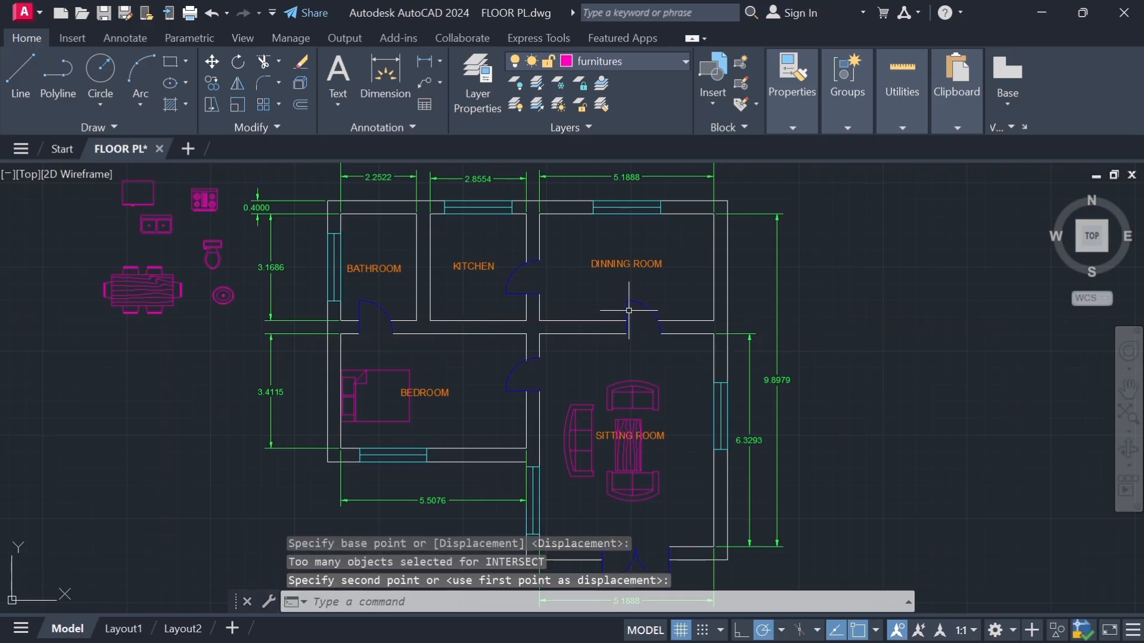
- Scale down the wood-grain table in the sitting room about a point near its upper edge so it fits between the two smaller sofas
{"action": "left_click", "coordinate": [628, 461]}
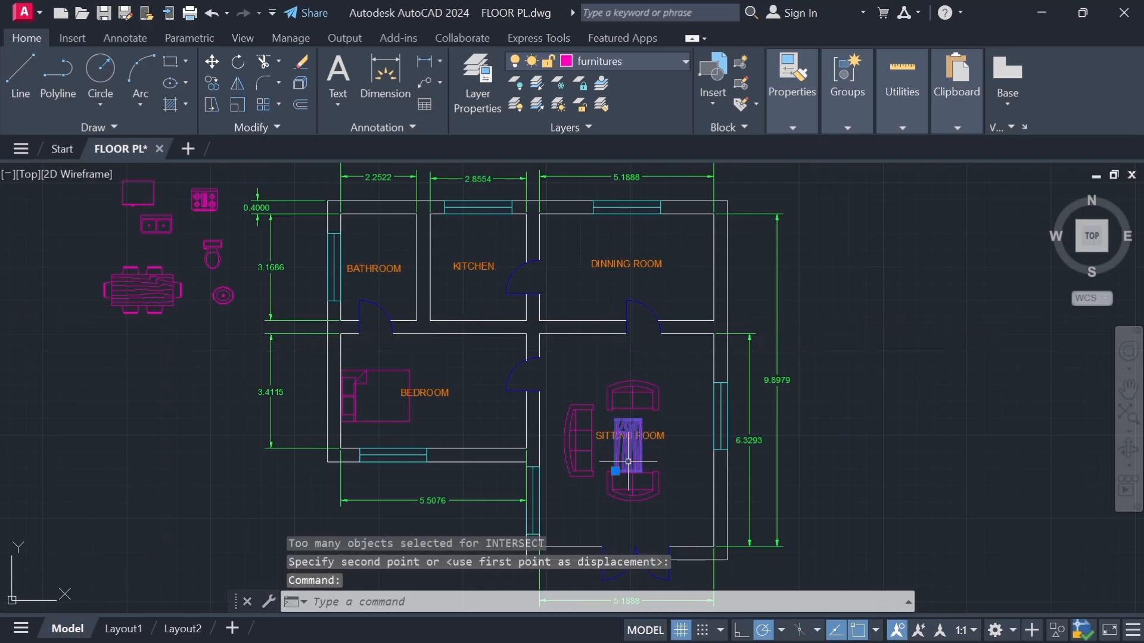
{"action": "left_click", "coordinate": [237, 106]}
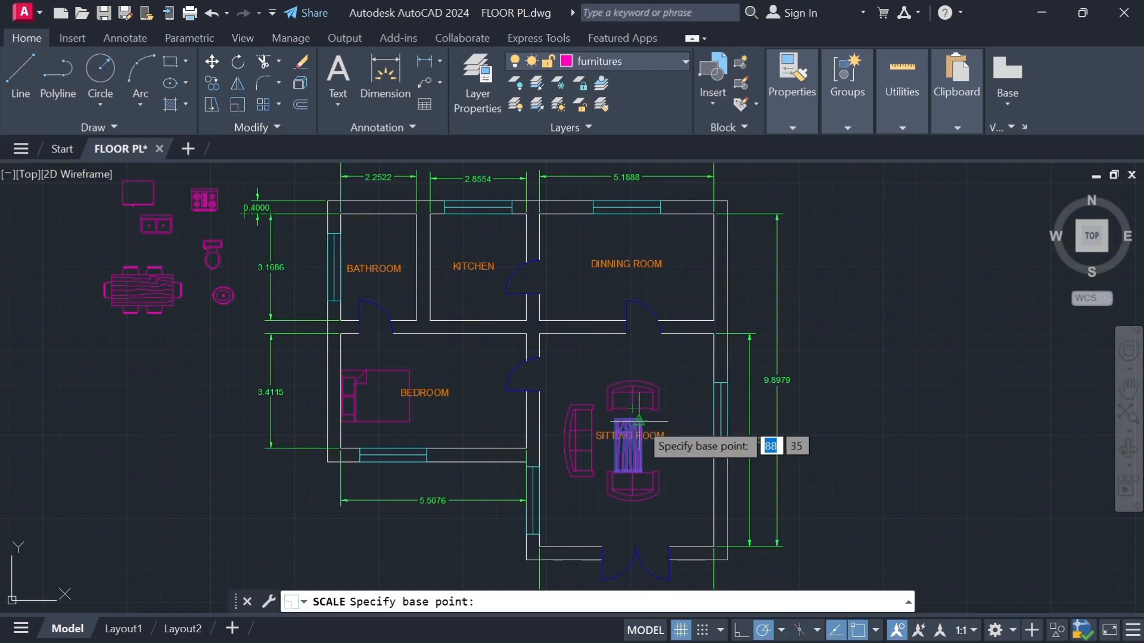
{"action": "left_click", "coordinate": [634, 427]}
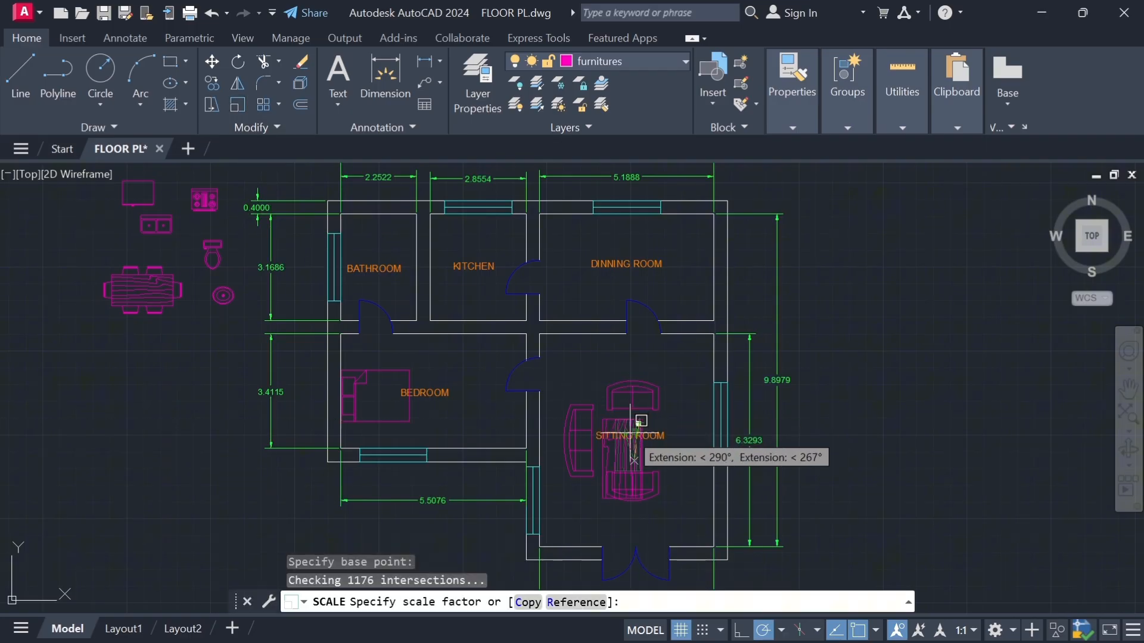
{"action": "scroll", "coordinate": [642, 425], "scroll_direction": "up", "scroll_amount": 8}
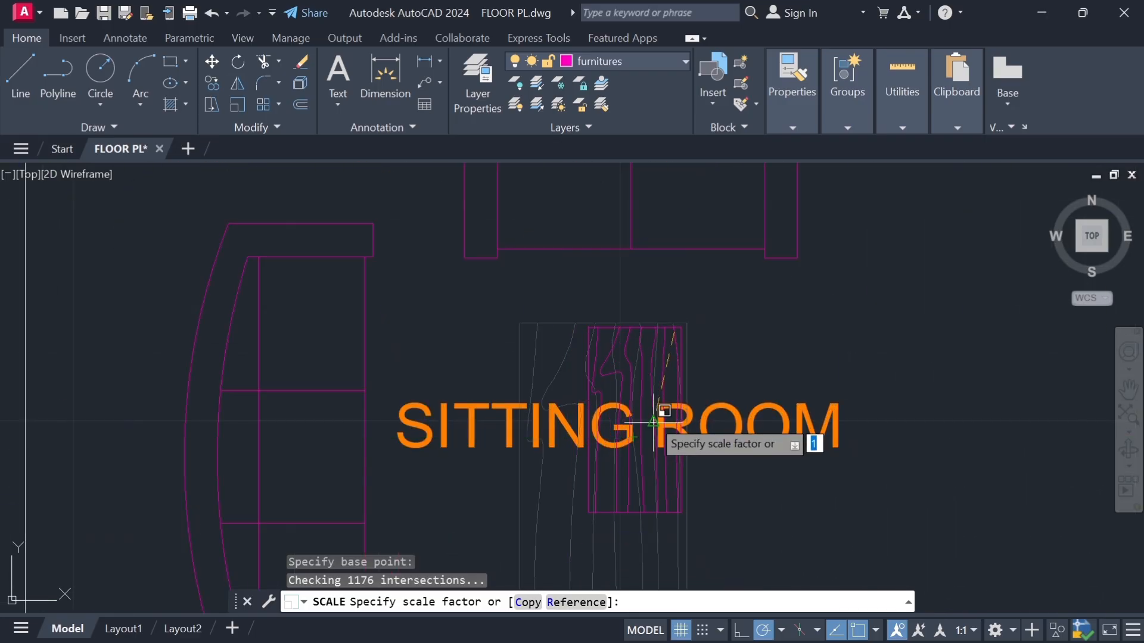
{"action": "left_click", "coordinate": [614, 446]}
{"action": "scroll", "coordinate": [631, 454], "scroll_direction": "down", "scroll_amount": 8}
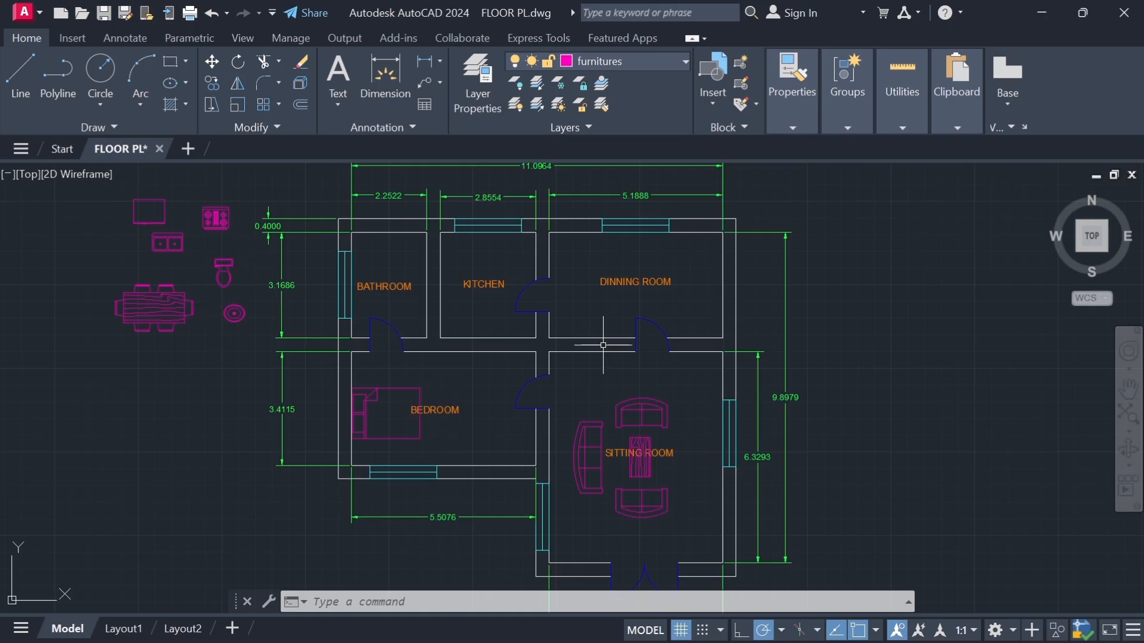
- Move the six-chair dining table set from outside the plan into the dining room, over the room label
{"action": "left_click_drag", "start_coordinate": [196, 332], "coordinate": [170, 308]}
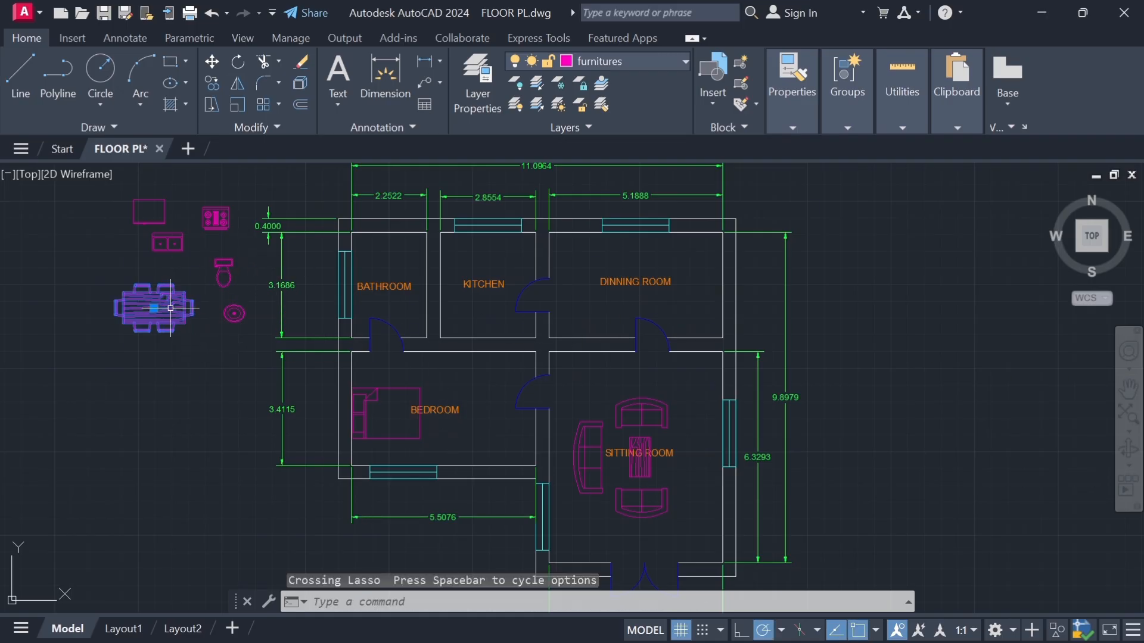
{"action": "left_click", "coordinate": [214, 60]}
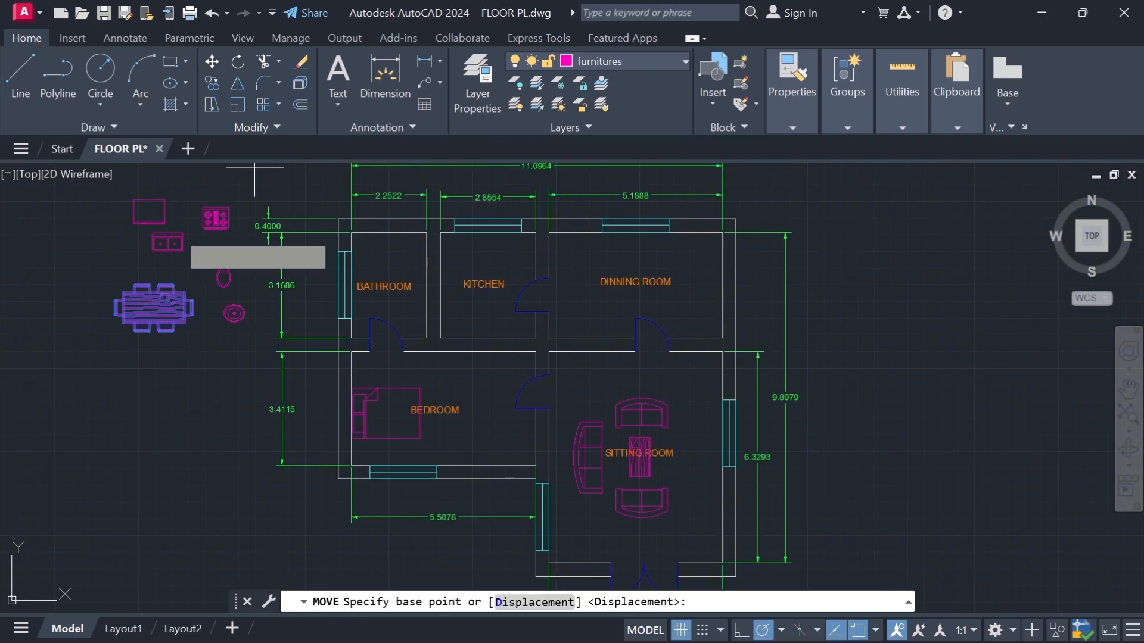
{"action": "left_click", "coordinate": [150, 304]}
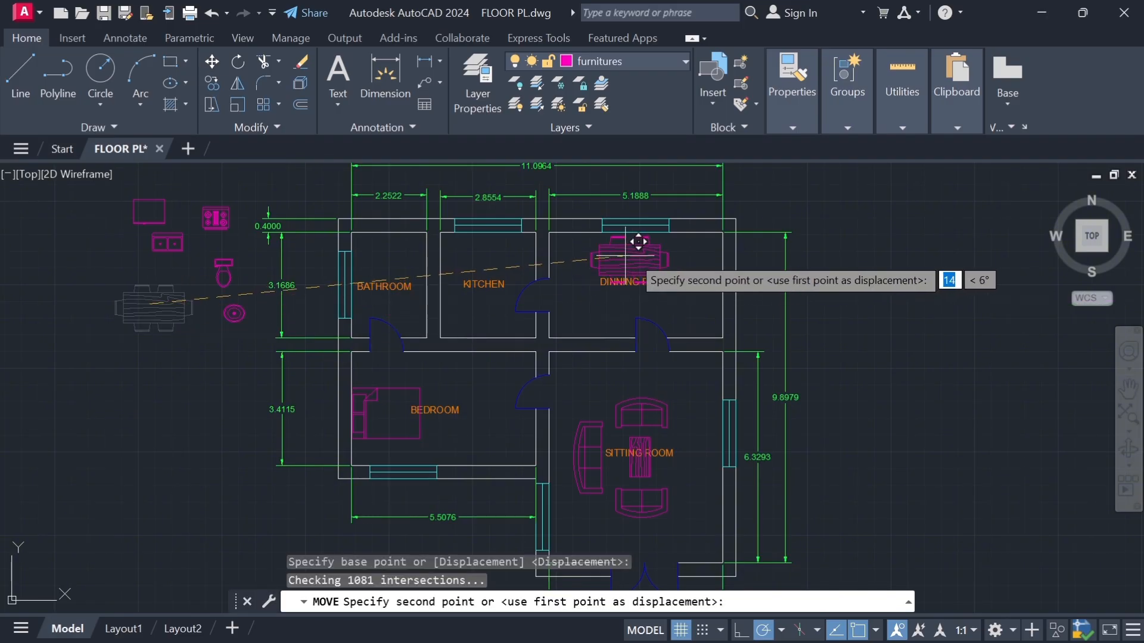
{"action": "left_click", "coordinate": [660, 264]}
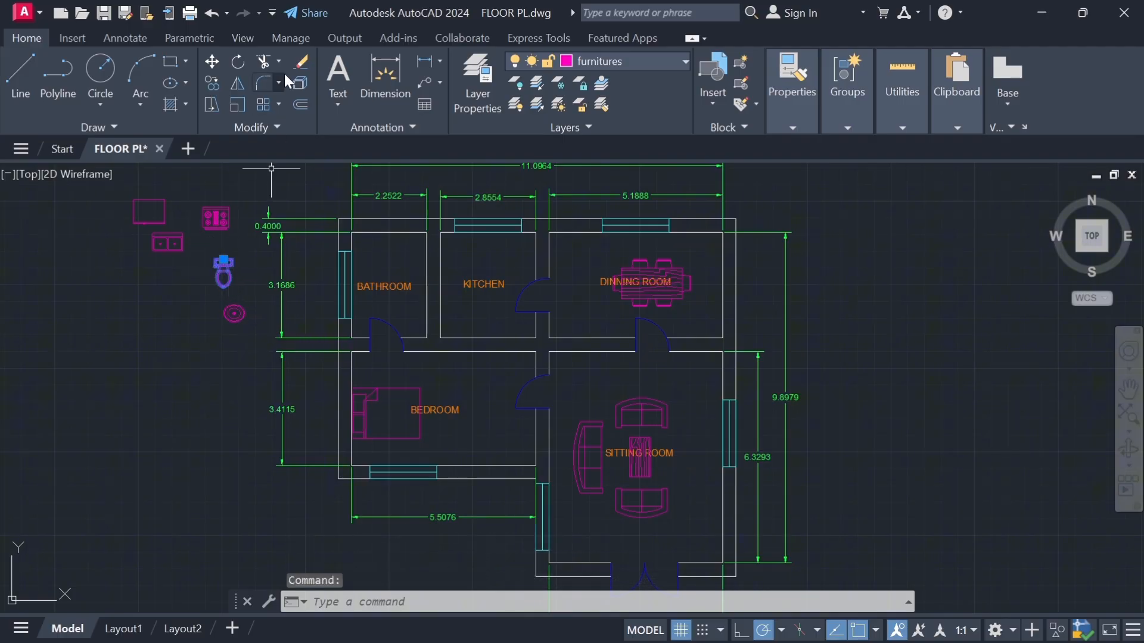
- Move the toilet from outside the plan into the bathroom, with its tank against the upper wall
{"action": "left_click", "coordinate": [214, 56]}
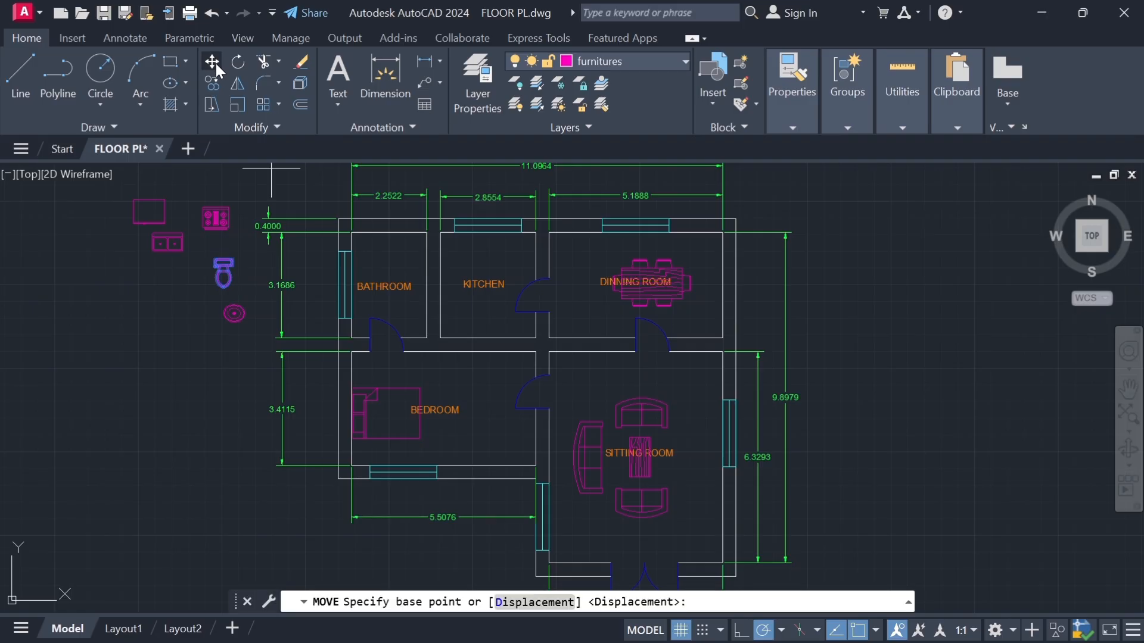
{"action": "left_click", "coordinate": [223, 262]}
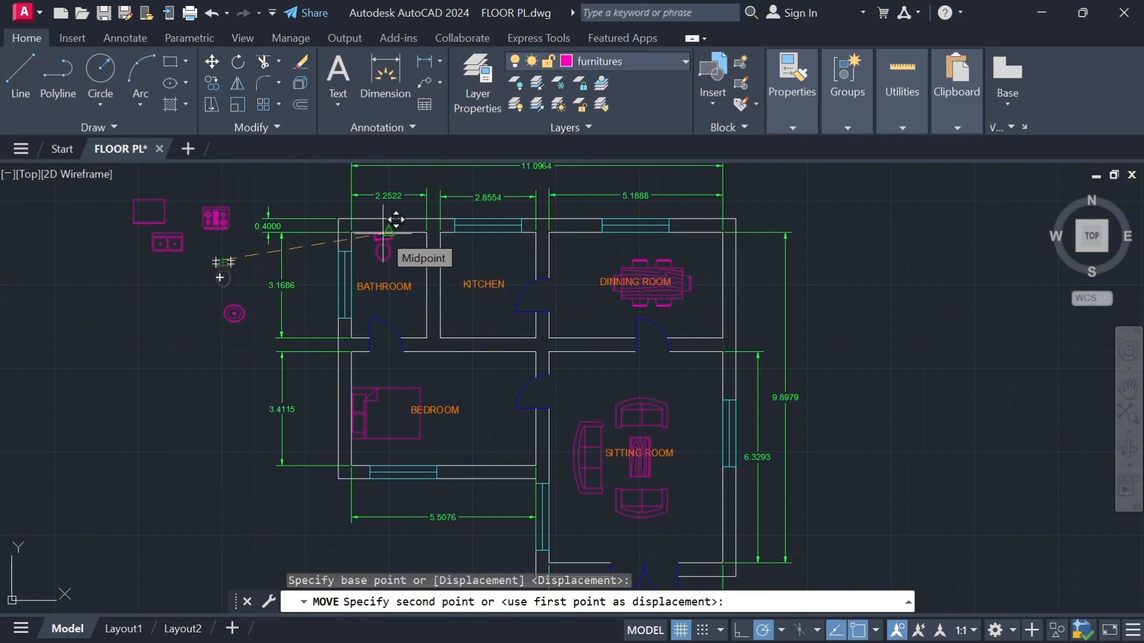
{"action": "scroll", "coordinate": [396, 219], "scroll_direction": "up", "scroll_amount": 10}
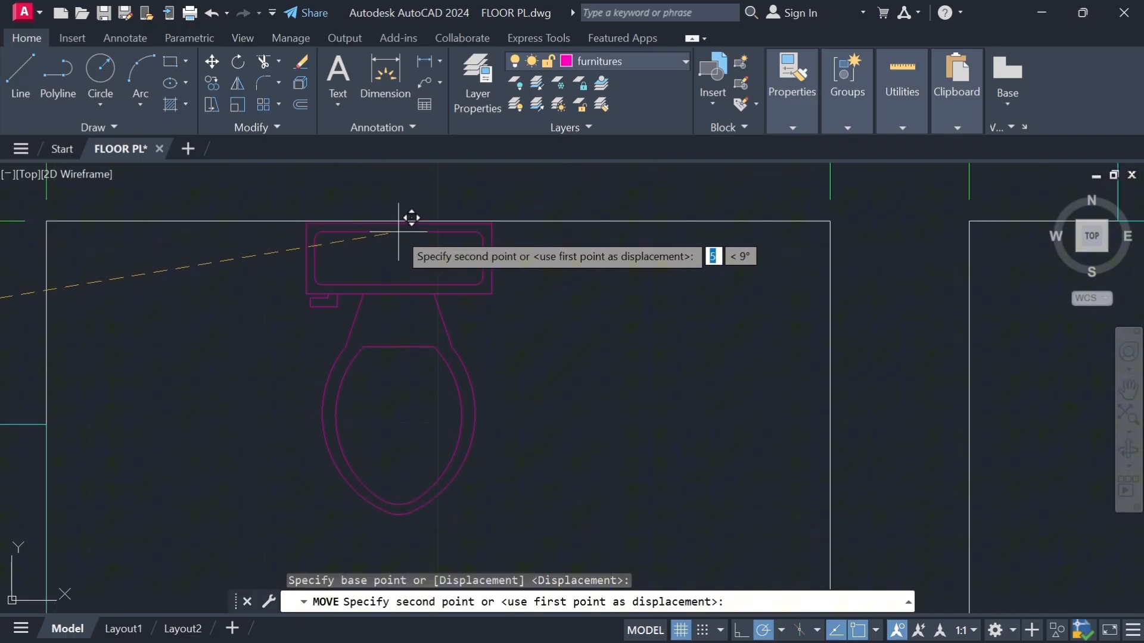
{"action": "left_click", "coordinate": [404, 232]}
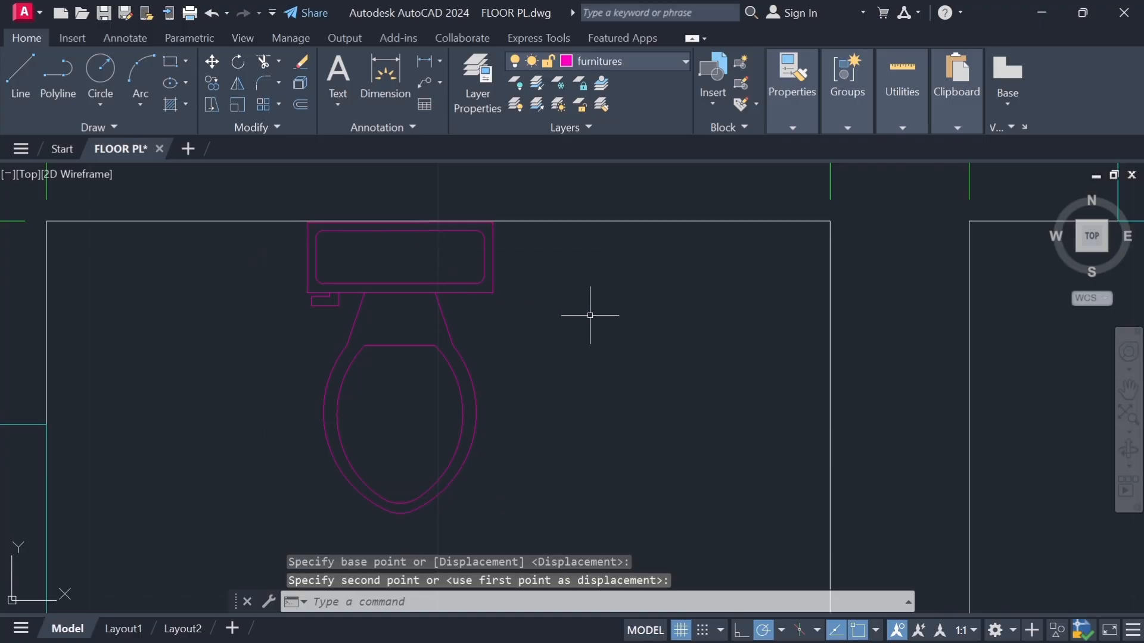
{"action": "scroll", "coordinate": [590, 315], "scroll_direction": "down", "scroll_amount": 8}
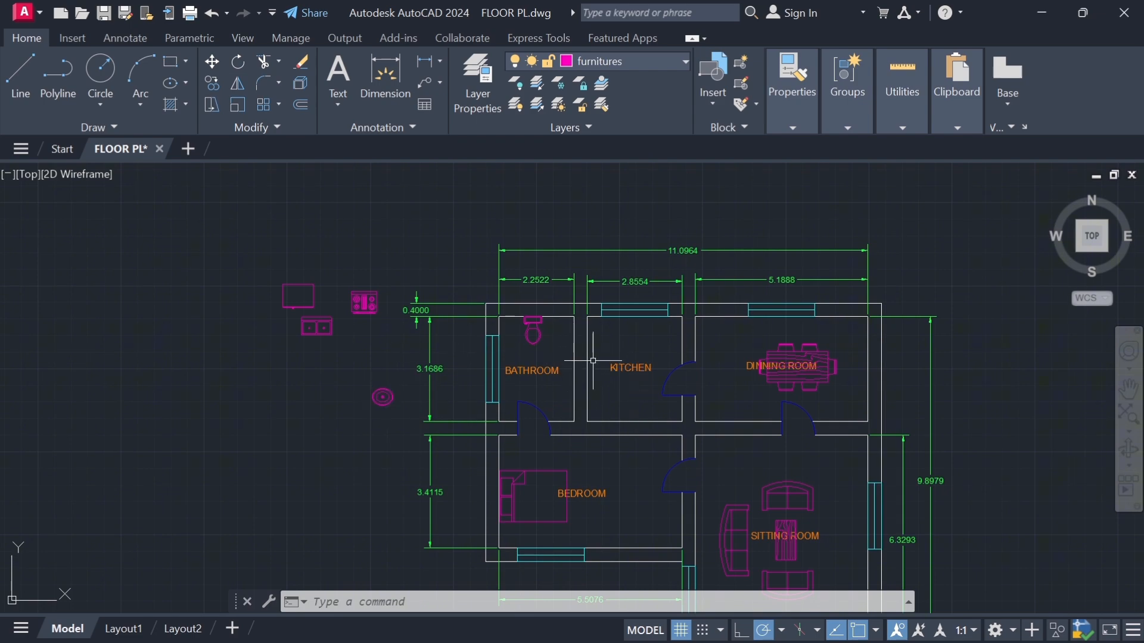
- Shift the toilet horizontally along the bathroom's upper wall toward the kitchen side
{"action": "mouse_move", "coordinate": [548, 346]}
{"action": "left_mouse_down"}
{"action": "mouse_move", "coordinate": [528, 327]}
{"action": "mouse_move", "coordinate": [542, 328]}
{"action": "left_mouse_up"}
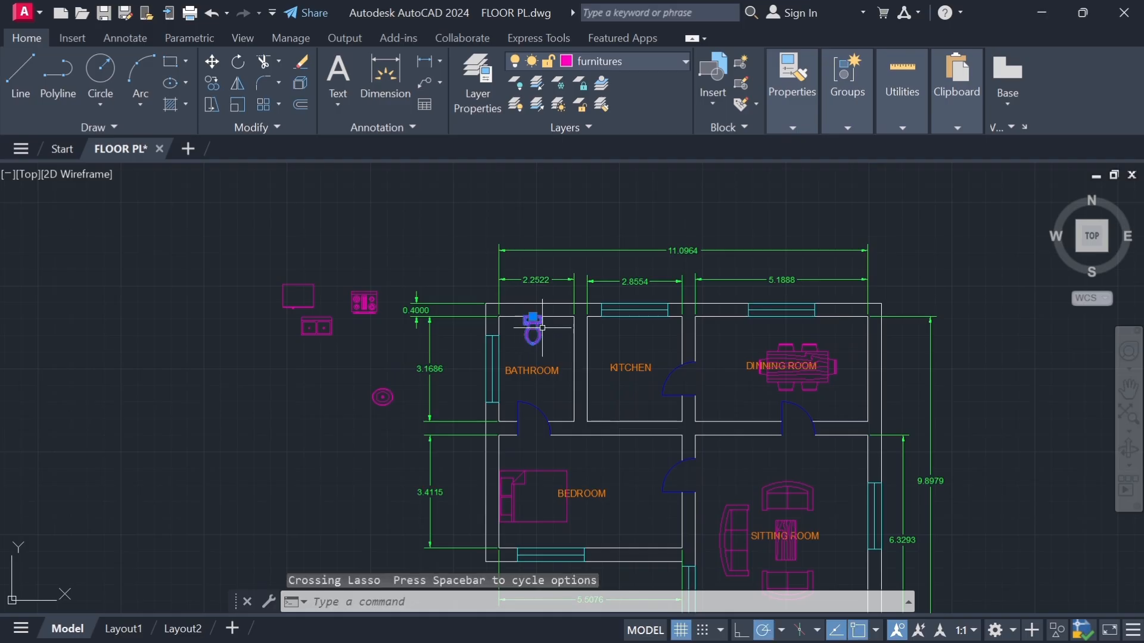
{"action": "left_click", "coordinate": [212, 62]}
{"action": "left_click", "coordinate": [530, 320]}
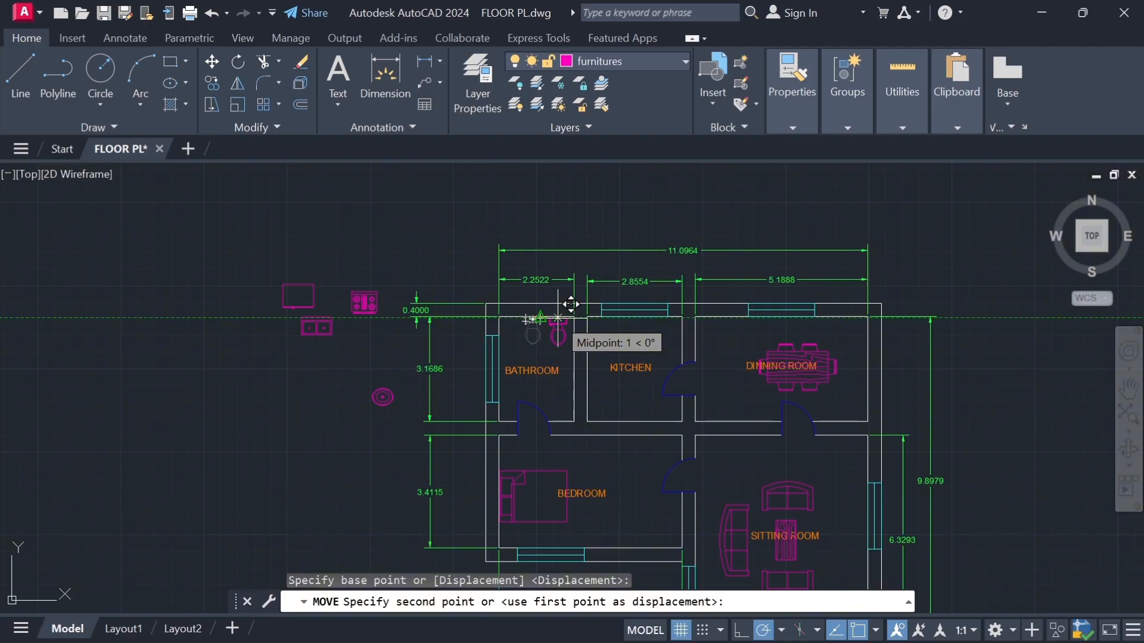
{"action": "left_click", "coordinate": [558, 317]}
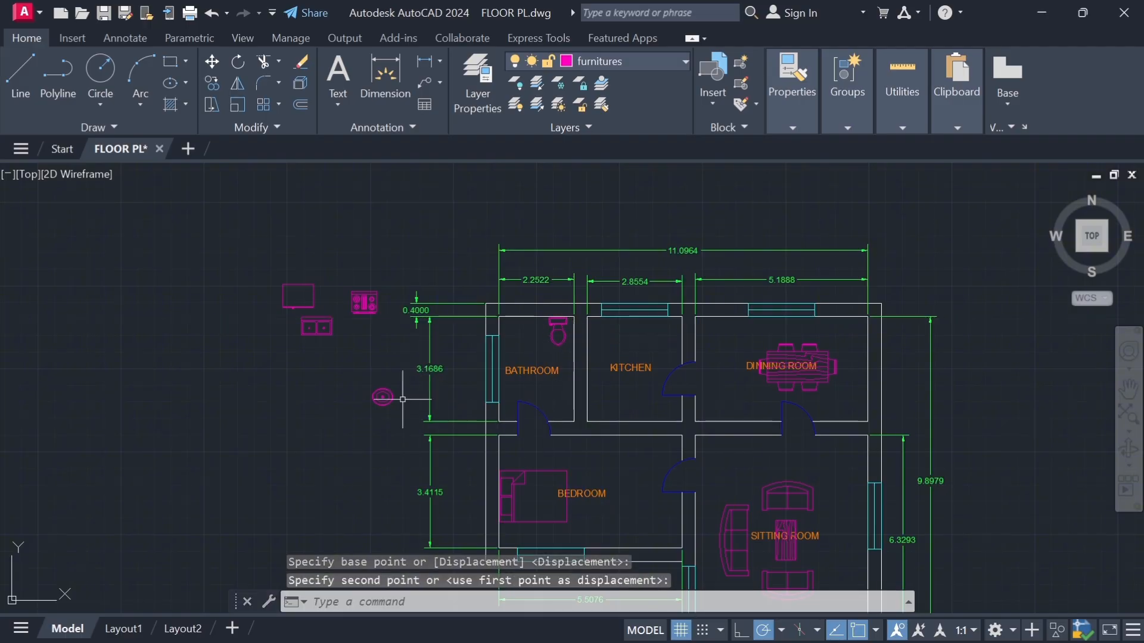
- Rotate the oval washbasin outside the plan 270 degrees about a point near its centre
{"action": "mouse_move", "coordinate": [402, 399]}
{"action": "left_mouse_down"}
{"action": "mouse_move", "coordinate": [378, 396]}
{"action": "mouse_move", "coordinate": [411, 391]}
{"action": "left_mouse_up"}
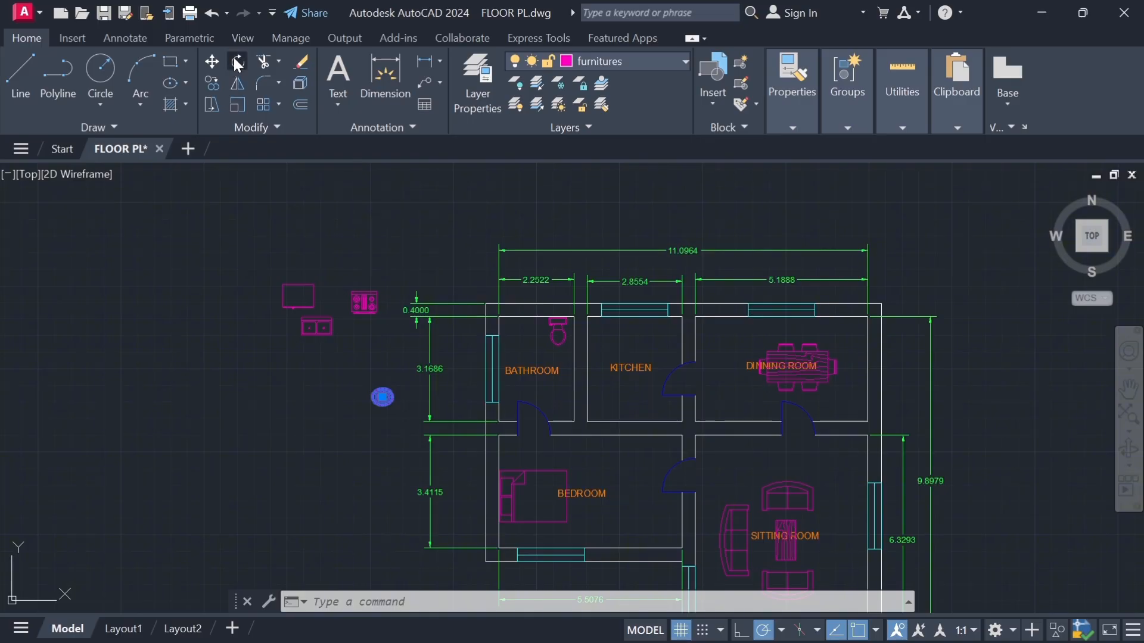
{"action": "left_click", "coordinate": [234, 59]}
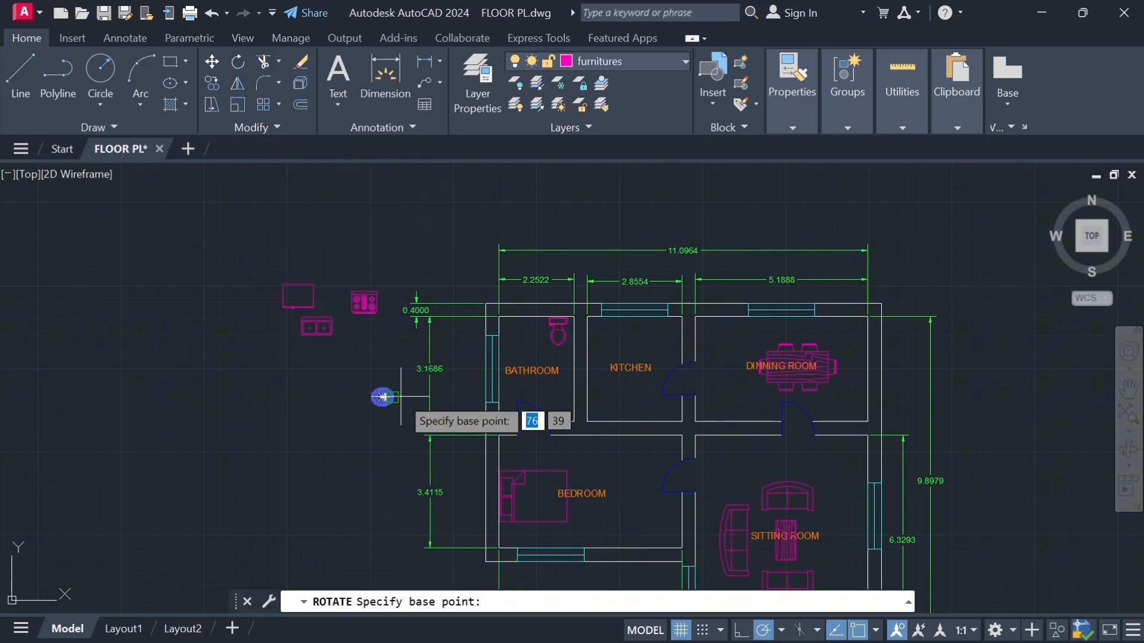
{"action": "left_click", "coordinate": [382, 397]}
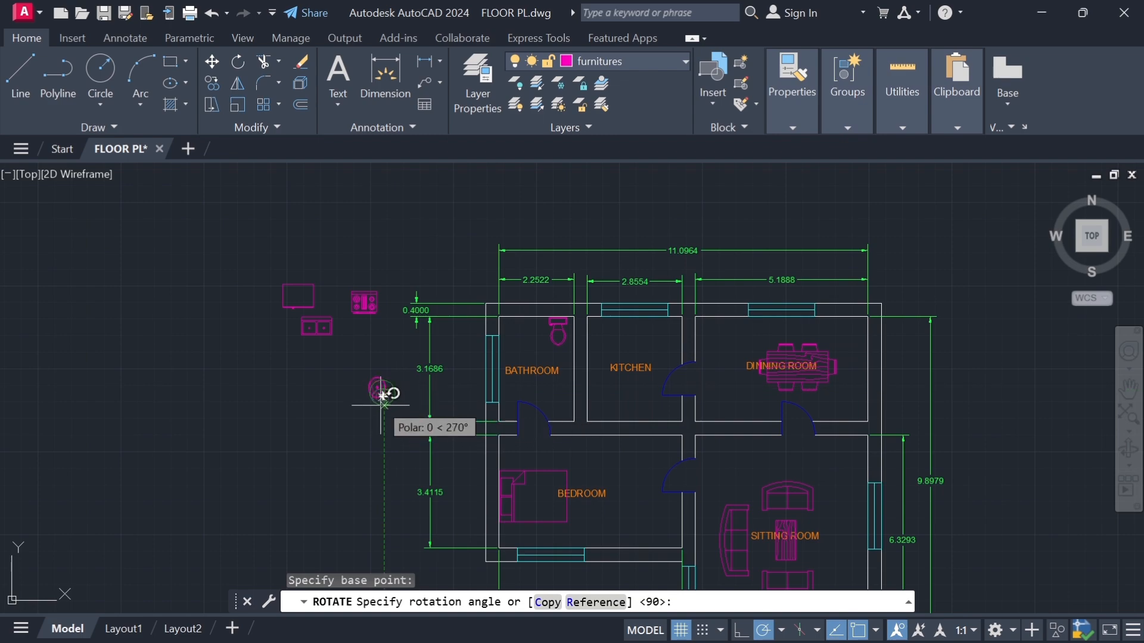
{"action": "scroll", "coordinate": [381, 405], "scroll_direction": "up", "scroll_amount": 5}
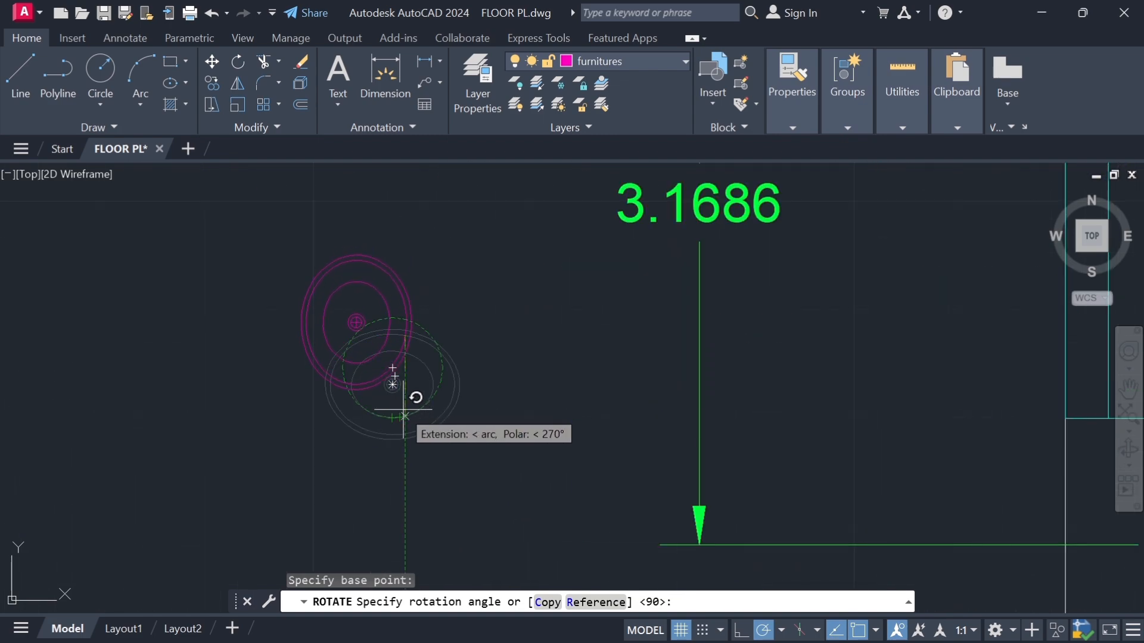
{"action": "key", "text": "Escape"}
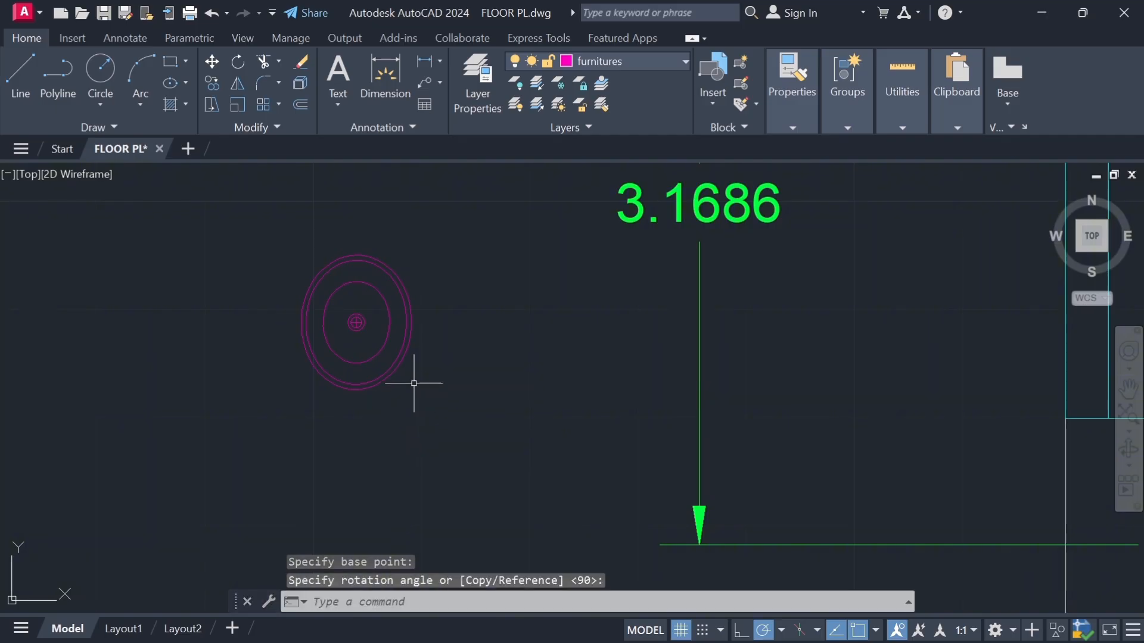
- Move the washbasin by its centre into the bathroom, against the kitchen-side wall near the lower corner
{"action": "left_click_drag", "start_coordinate": [410, 379], "coordinate": [379, 328]}
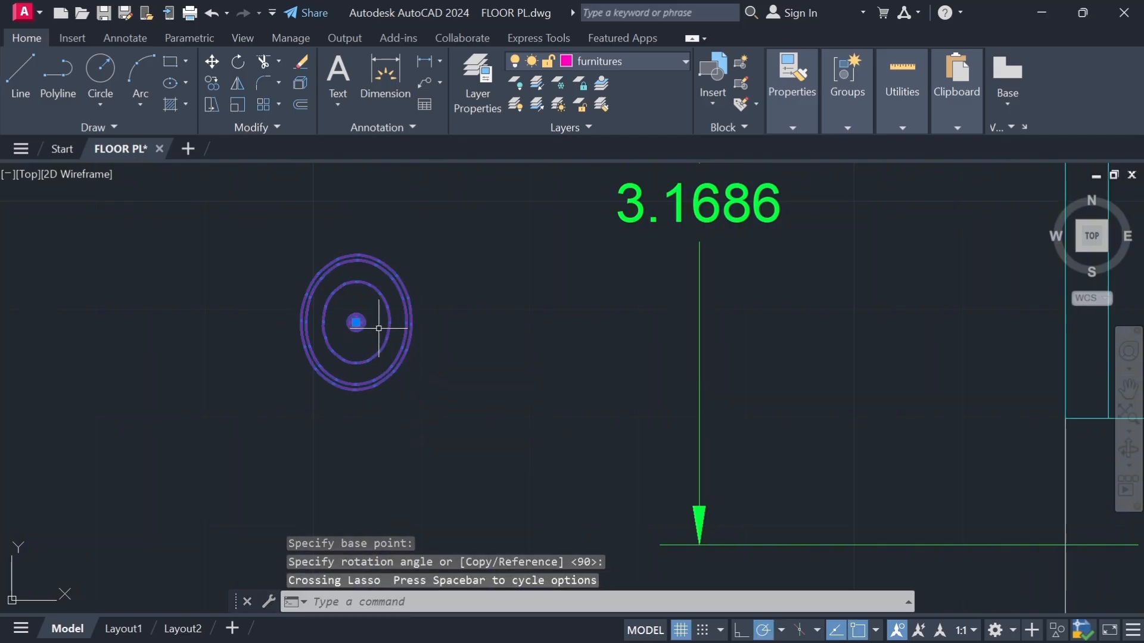
{"action": "left_click", "coordinate": [212, 62]}
{"action": "left_click", "coordinate": [356, 322]}
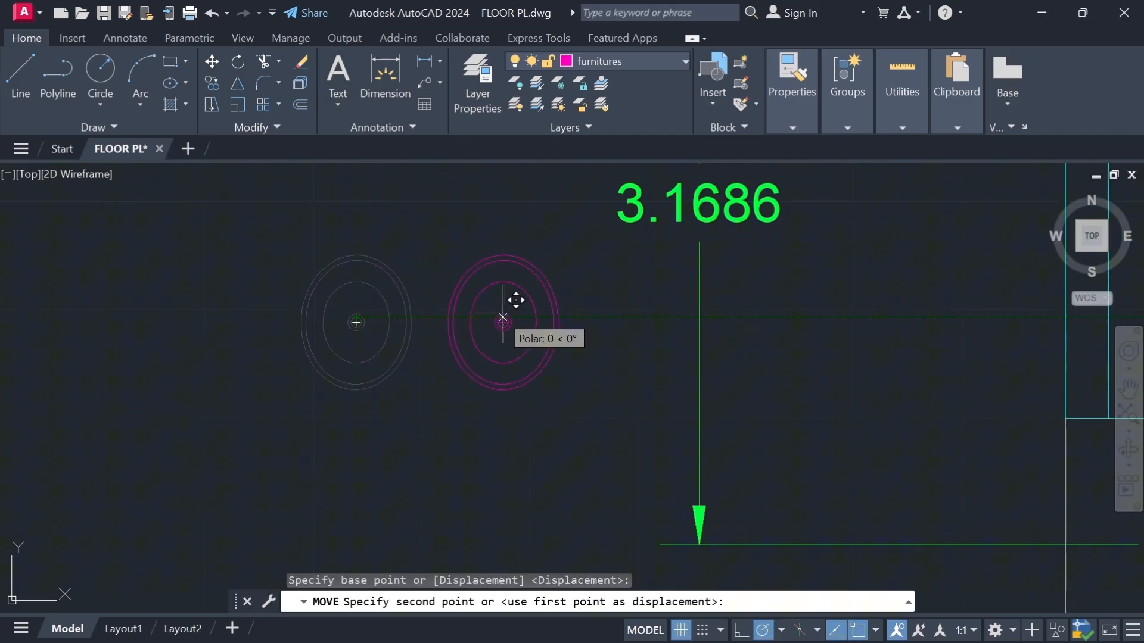
{"action": "scroll", "coordinate": [628, 319], "scroll_direction": "down", "scroll_amount": 5}
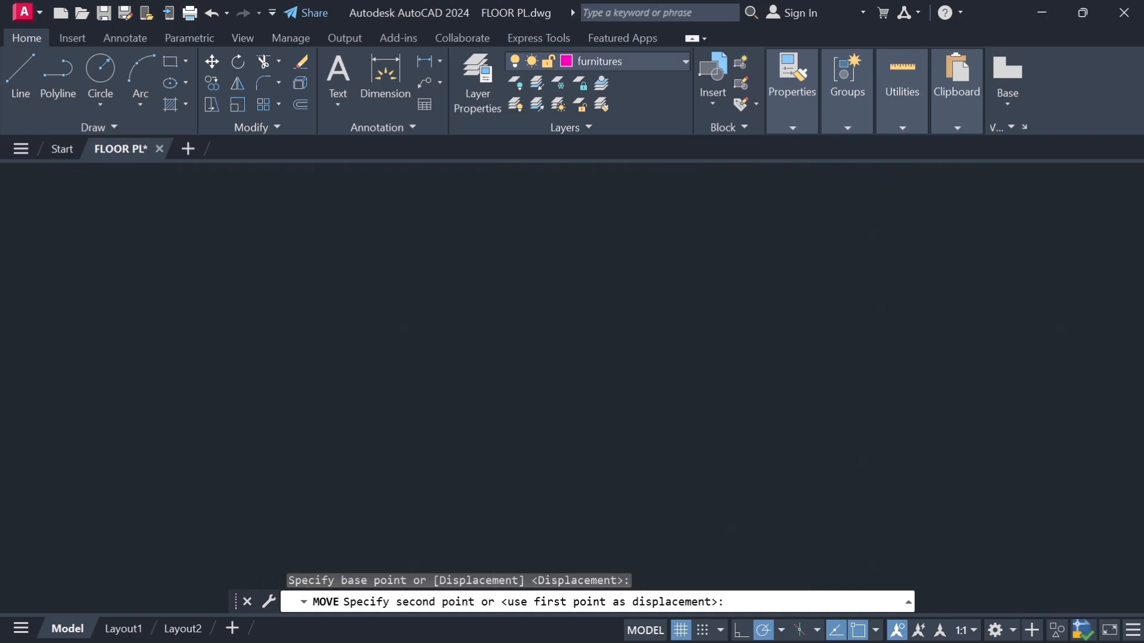
{"action": "scroll", "coordinate": [774, 332], "scroll_direction": "up", "scroll_amount": 5}
{"action": "scroll", "coordinate": [774, 342], "scroll_direction": "up", "scroll_amount": 4}
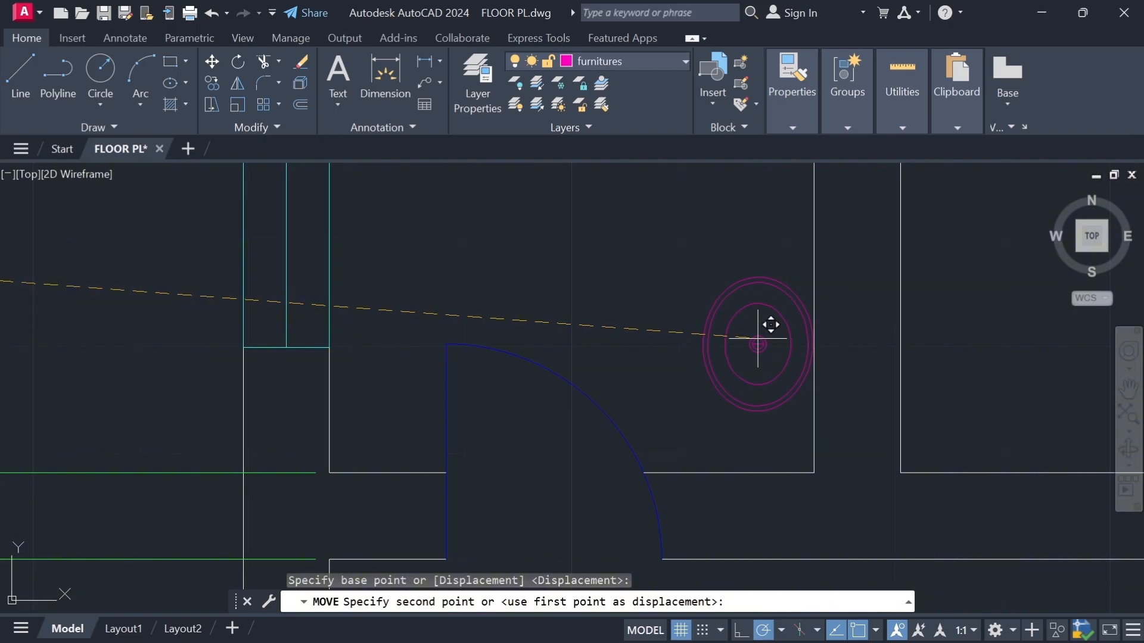
{"action": "left_click", "coordinate": [758, 339]}
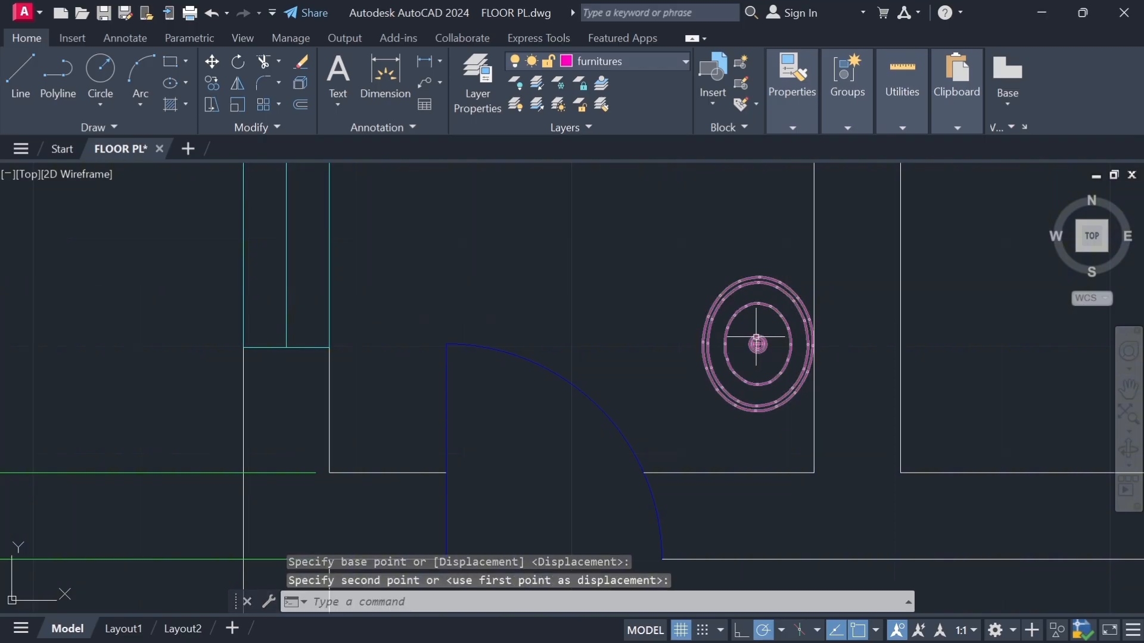
{"action": "scroll", "coordinate": [597, 323], "scroll_direction": "down", "scroll_amount": 8}
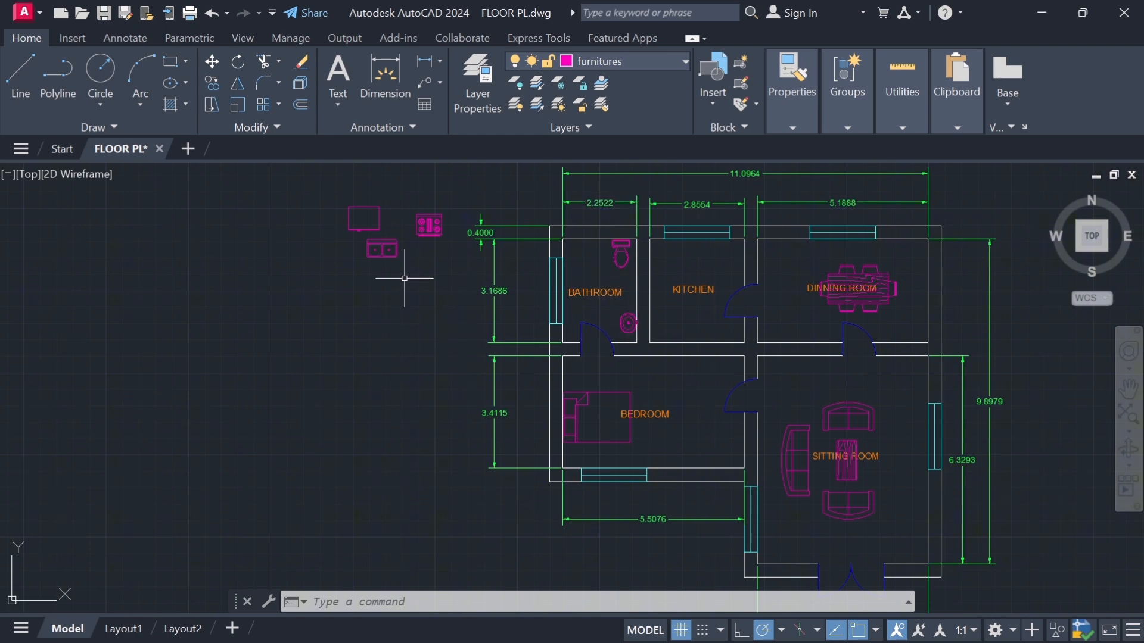
- Rotate the double sink and the cooker outside the plan together 270 degrees about a point near the sink's upper-right corner
{"action": "left_click_drag", "start_coordinate": [404, 278], "coordinate": [383, 245]}
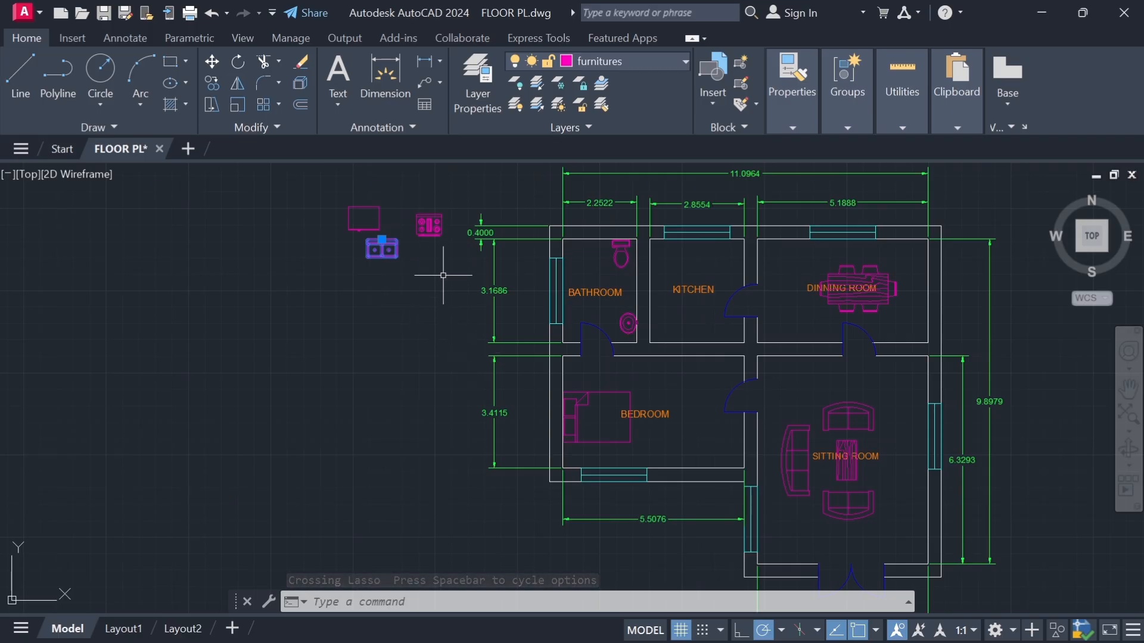
{"action": "left_click_drag", "start_coordinate": [441, 272], "coordinate": [423, 234]}
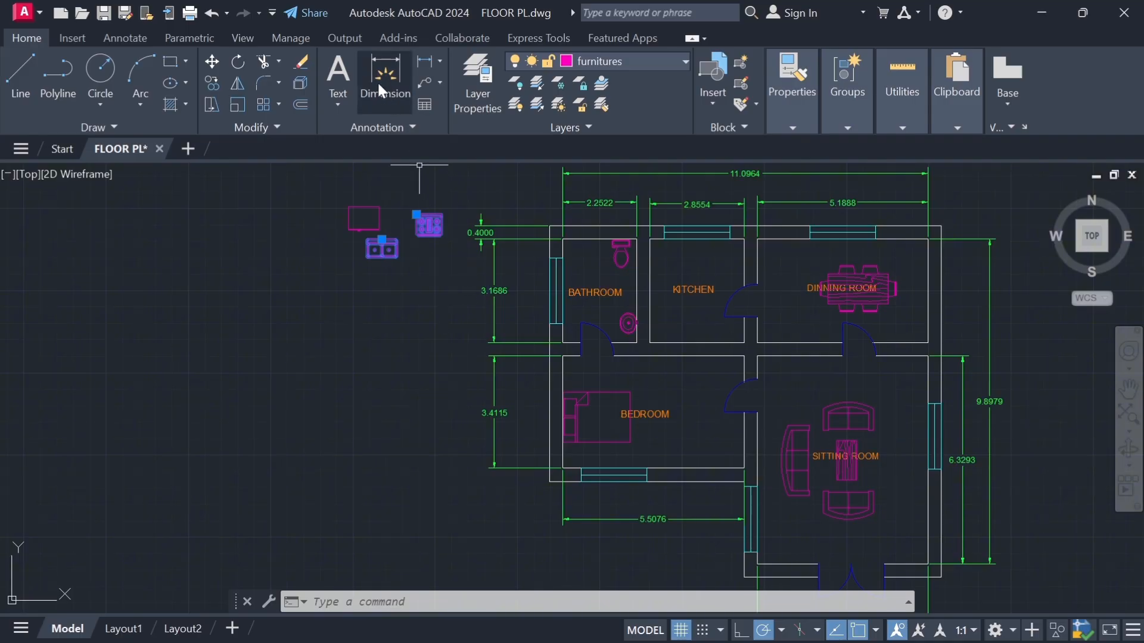
{"action": "left_click", "coordinate": [238, 61]}
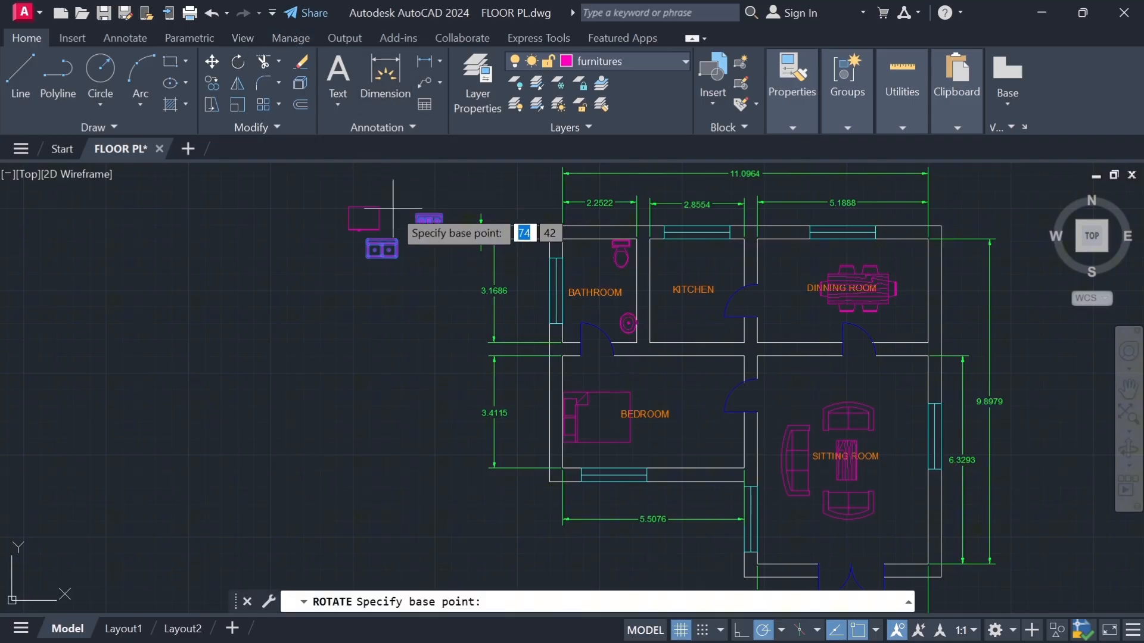
{"action": "left_click", "coordinate": [395, 240]}
{"action": "left_click", "coordinate": [402, 262]}
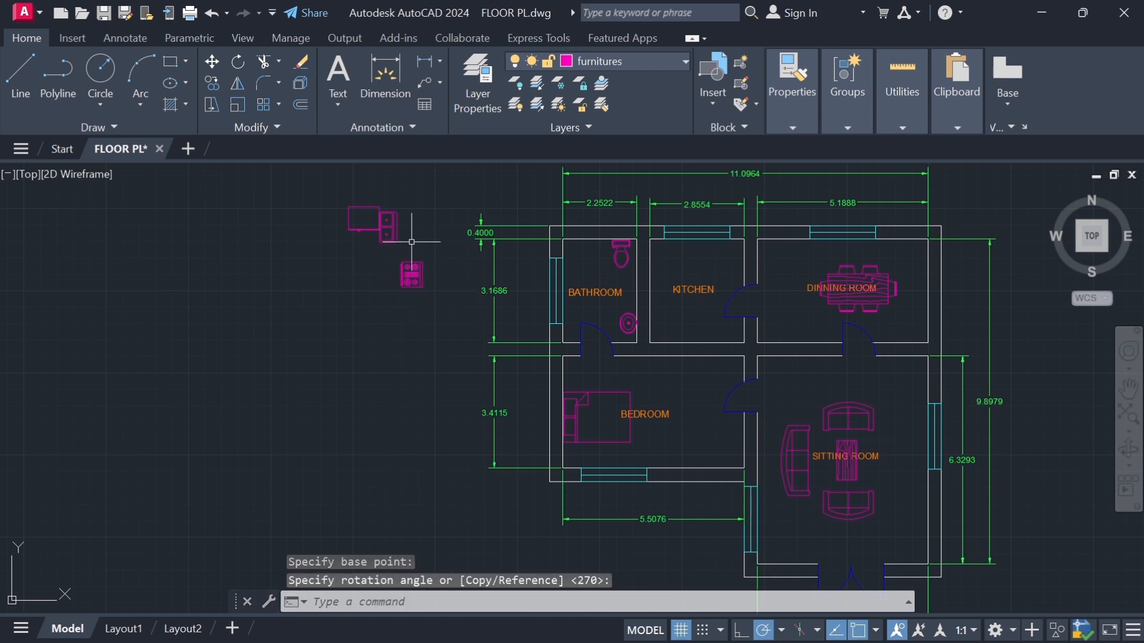
- Move the double sink by its centre into the kitchen, against the dining-room-side wall near the upper corner
{"action": "left_click_drag", "start_coordinate": [411, 241], "coordinate": [390, 237]}
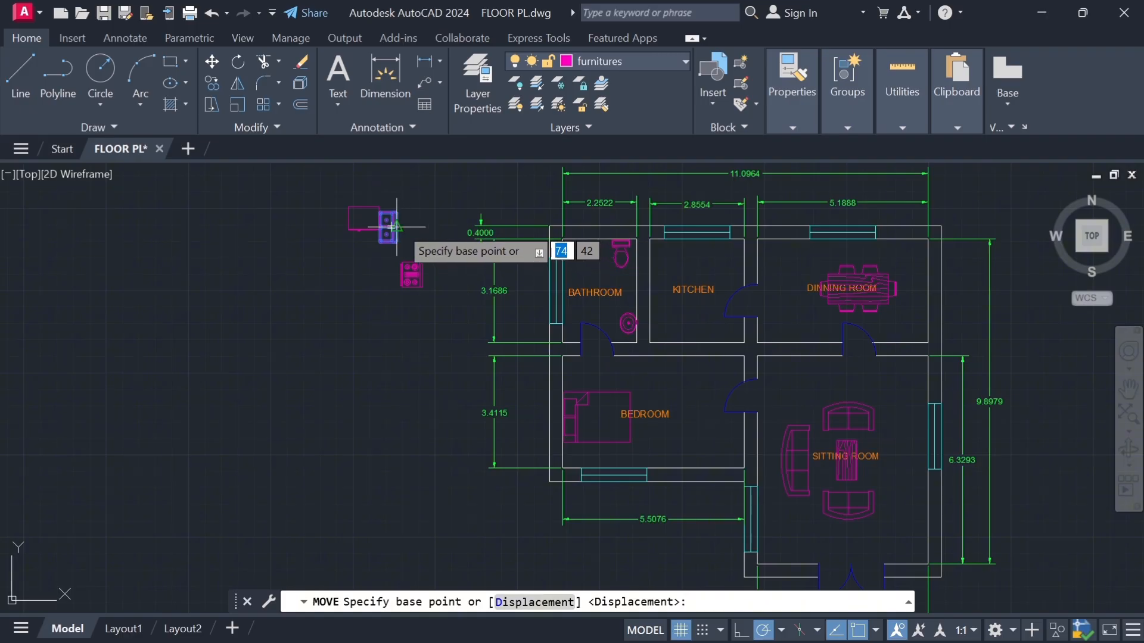
{"action": "left_click", "coordinate": [390, 227]}
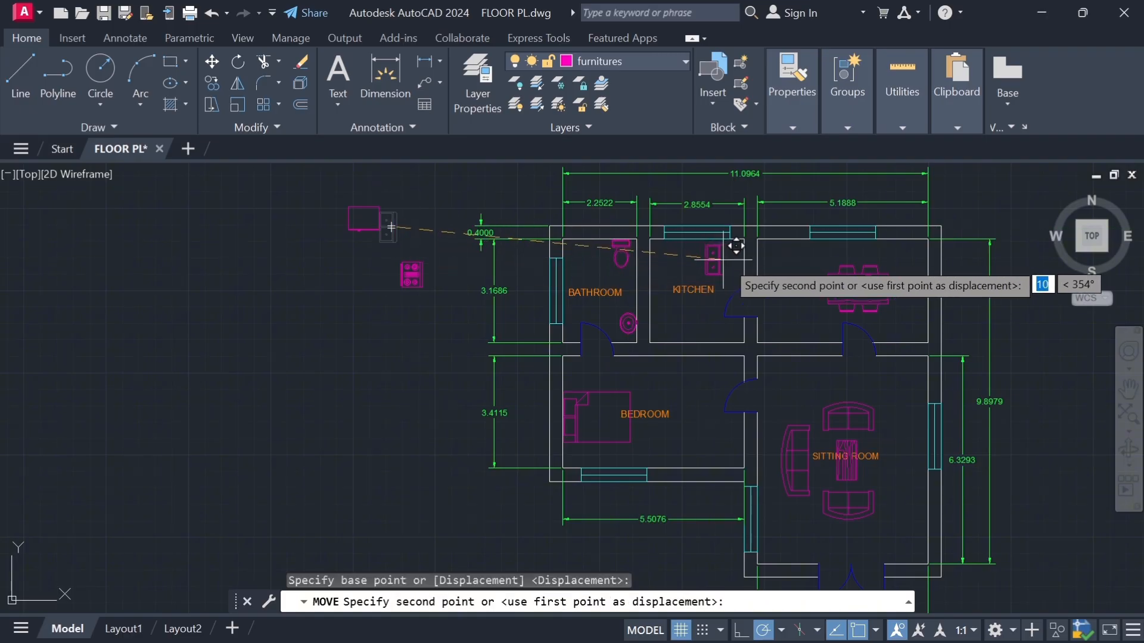
{"action": "scroll", "coordinate": [754, 242], "scroll_direction": "up", "scroll_amount": 4}
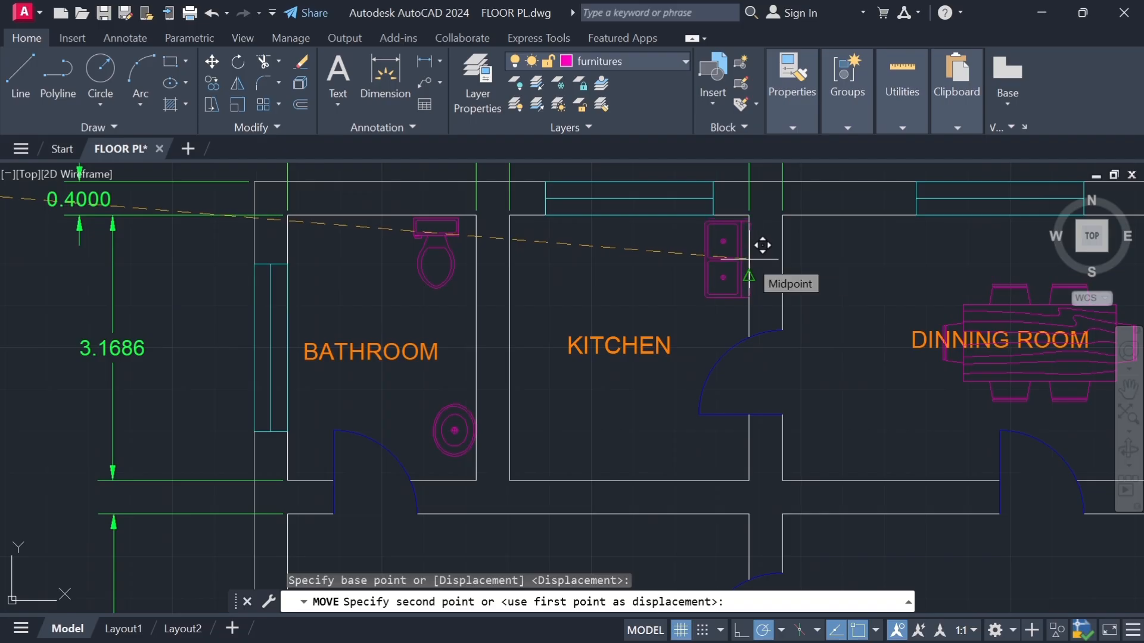
{"action": "left_click", "coordinate": [749, 260]}
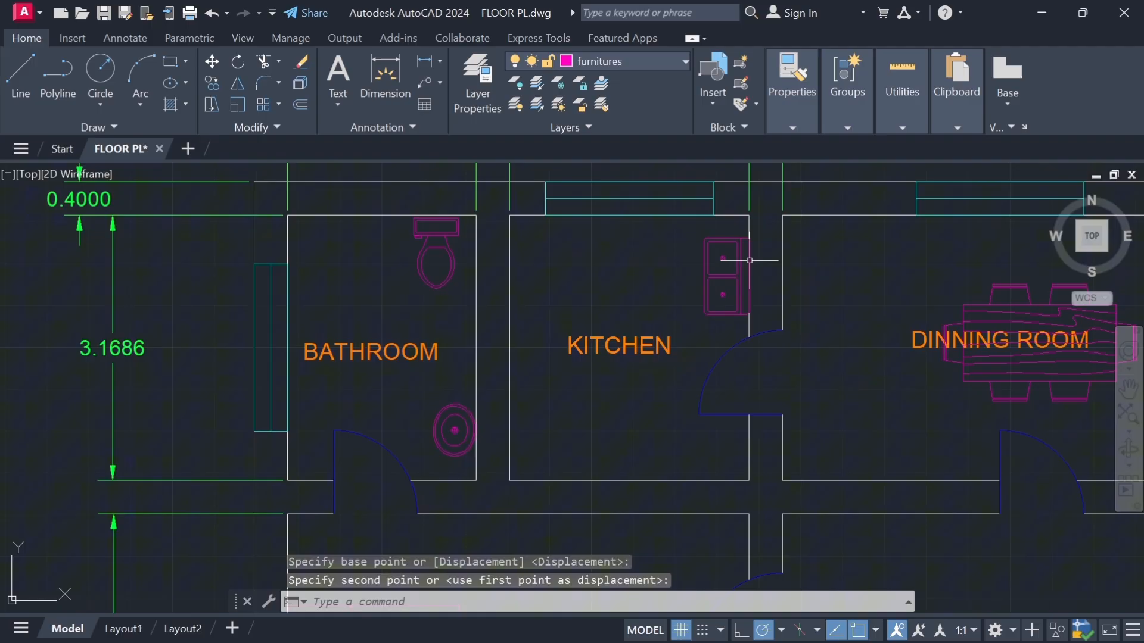
- Rotate the cooker outside the plan 180 degrees about a point within it
{"action": "scroll", "coordinate": [586, 380], "scroll_direction": "down", "scroll_amount": 3}
{"action": "left_click", "coordinate": [312, 352]}
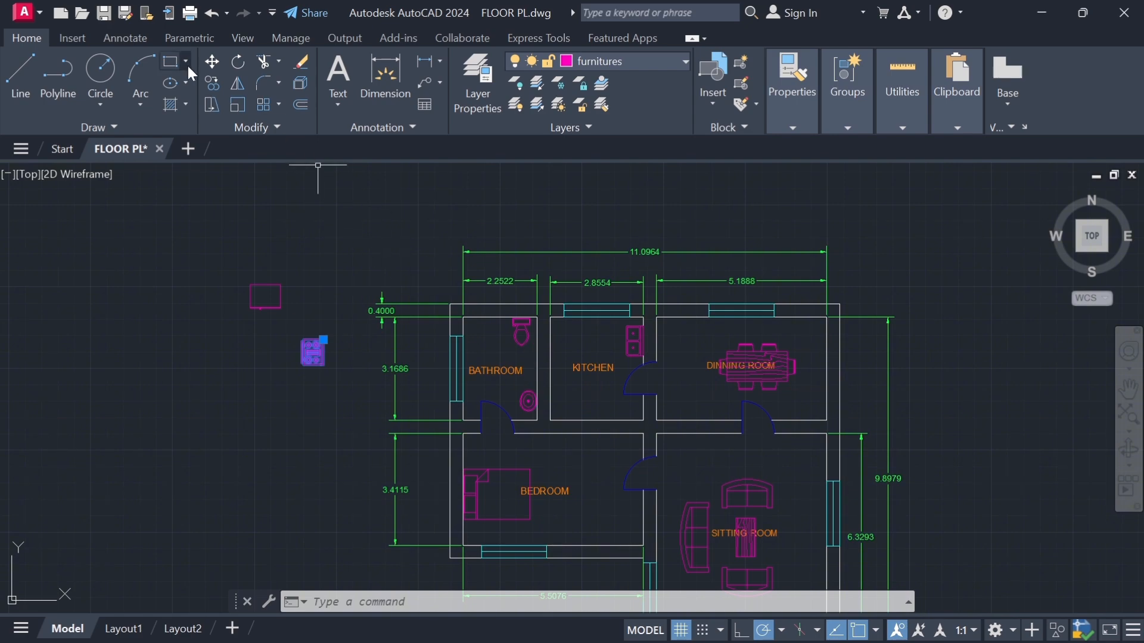
{"action": "left_click", "coordinate": [239, 62]}
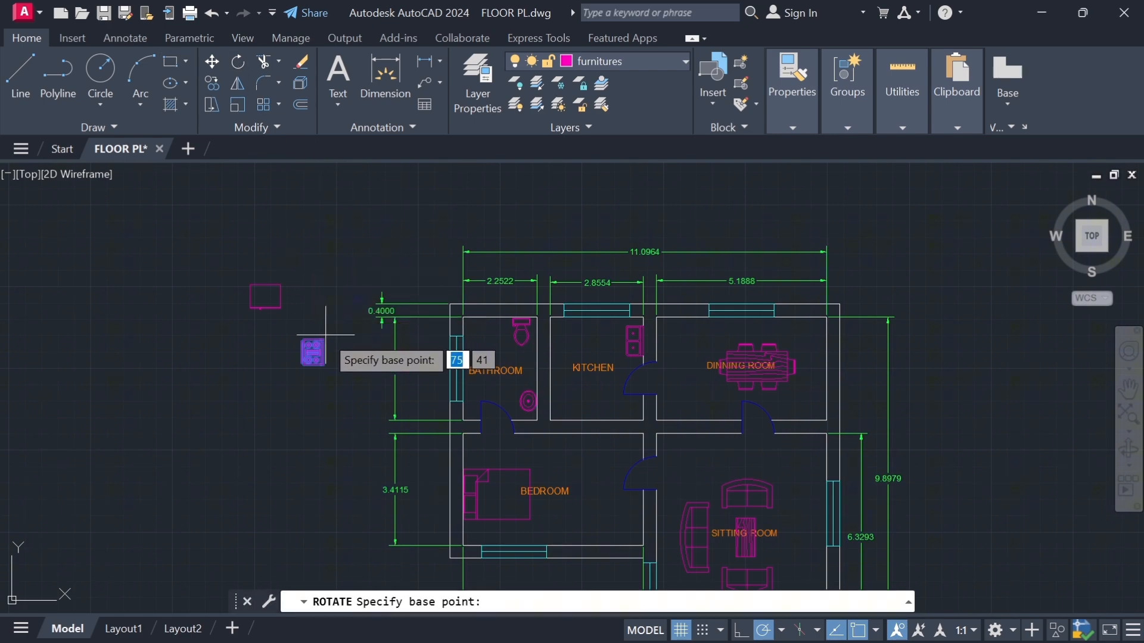
{"action": "left_click", "coordinate": [313, 352]}
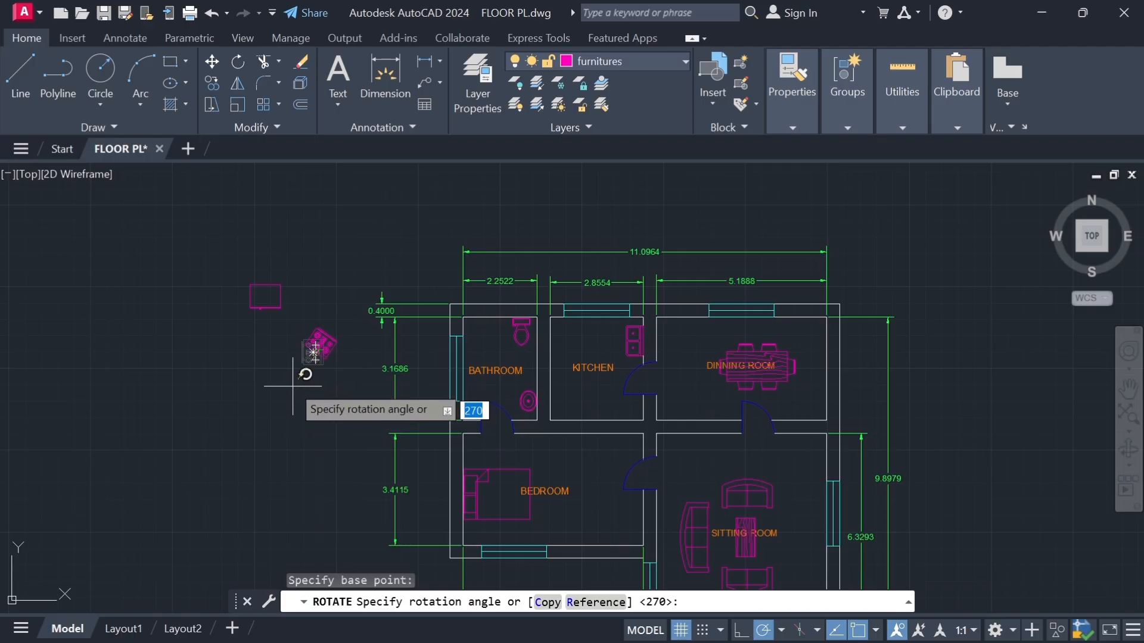
{"action": "left_click", "coordinate": [289, 350]}
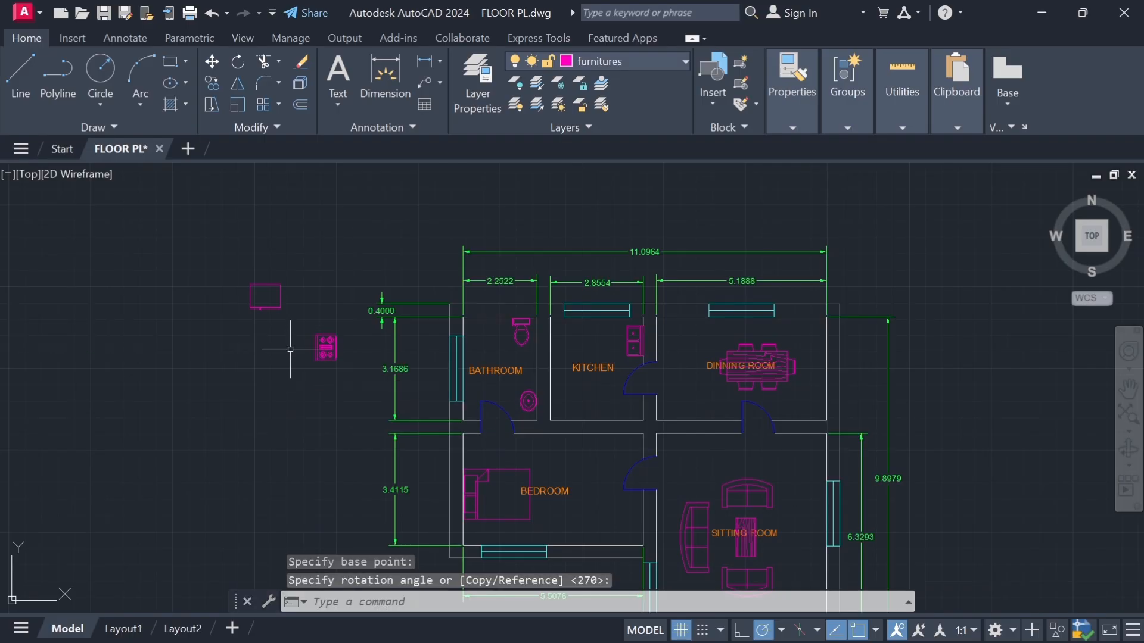
- Move the cooker by its centre into the kitchen, against the bathroom-side wall near the upper corner
{"action": "left_click", "coordinate": [324, 345]}
{"action": "left_click", "coordinate": [219, 62]}
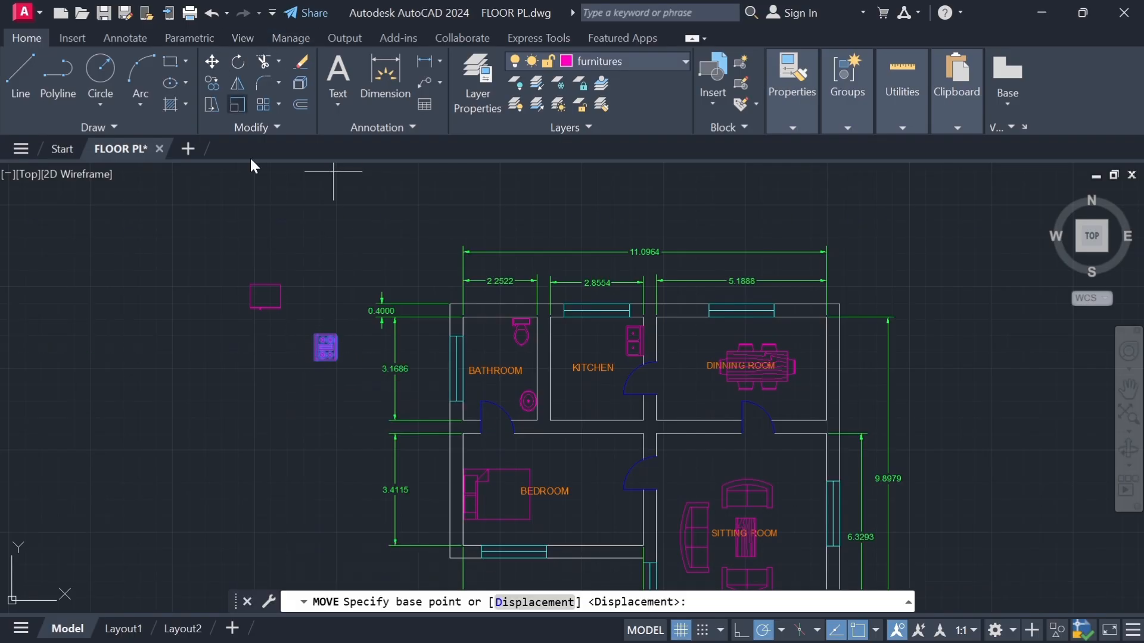
{"action": "left_click", "coordinate": [326, 346]}
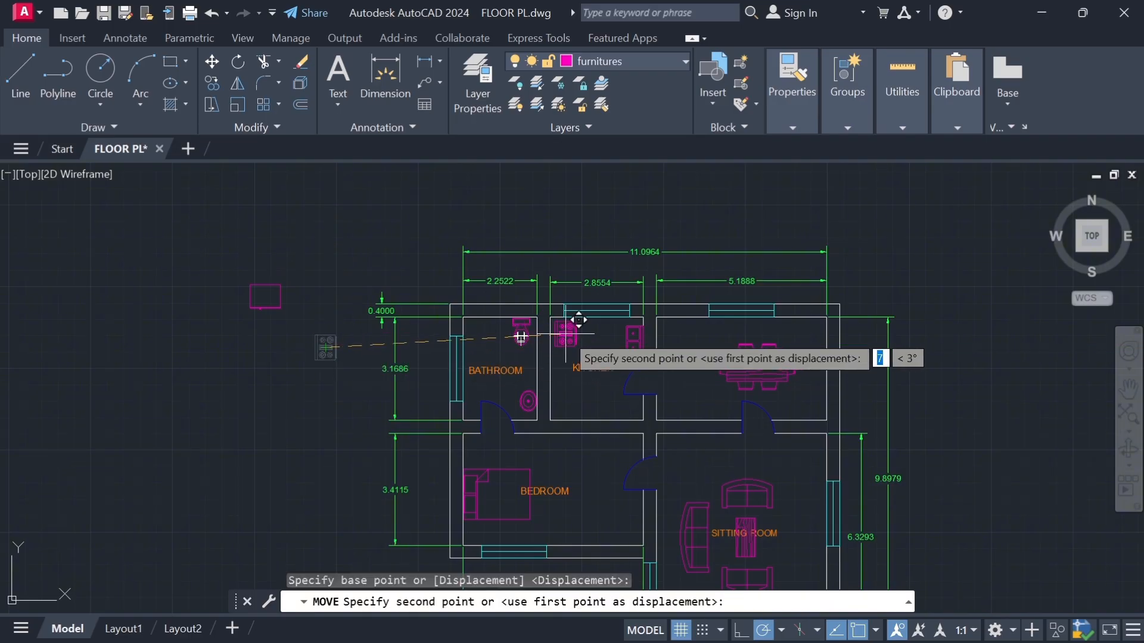
{"action": "scroll", "coordinate": [562, 324], "scroll_direction": "up", "scroll_amount": 6}
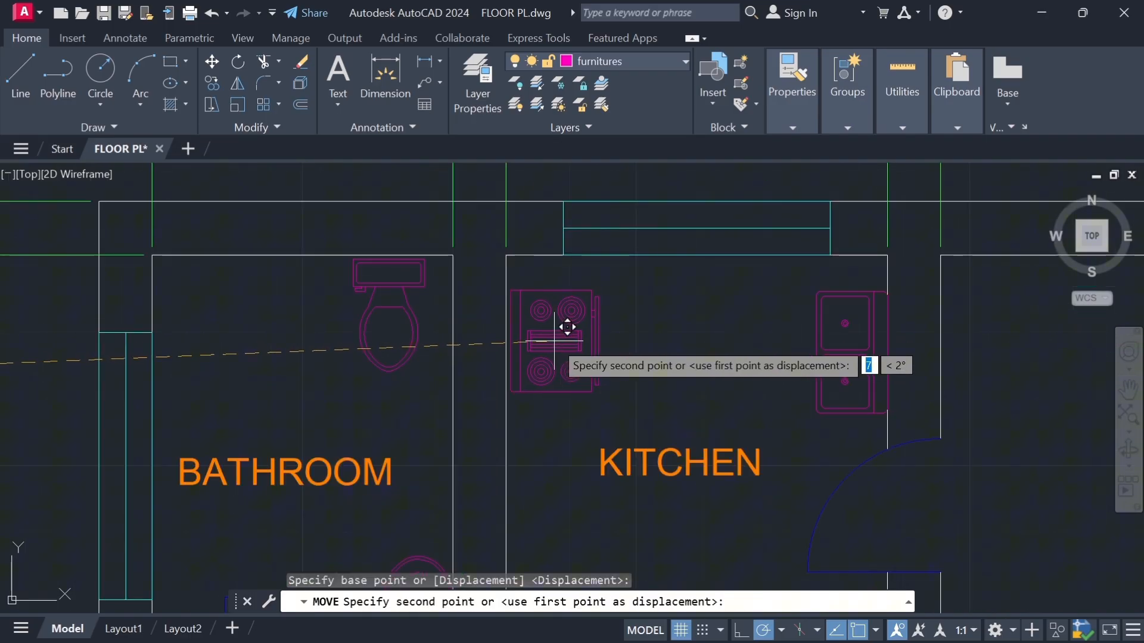
{"action": "left_click", "coordinate": [575, 348]}
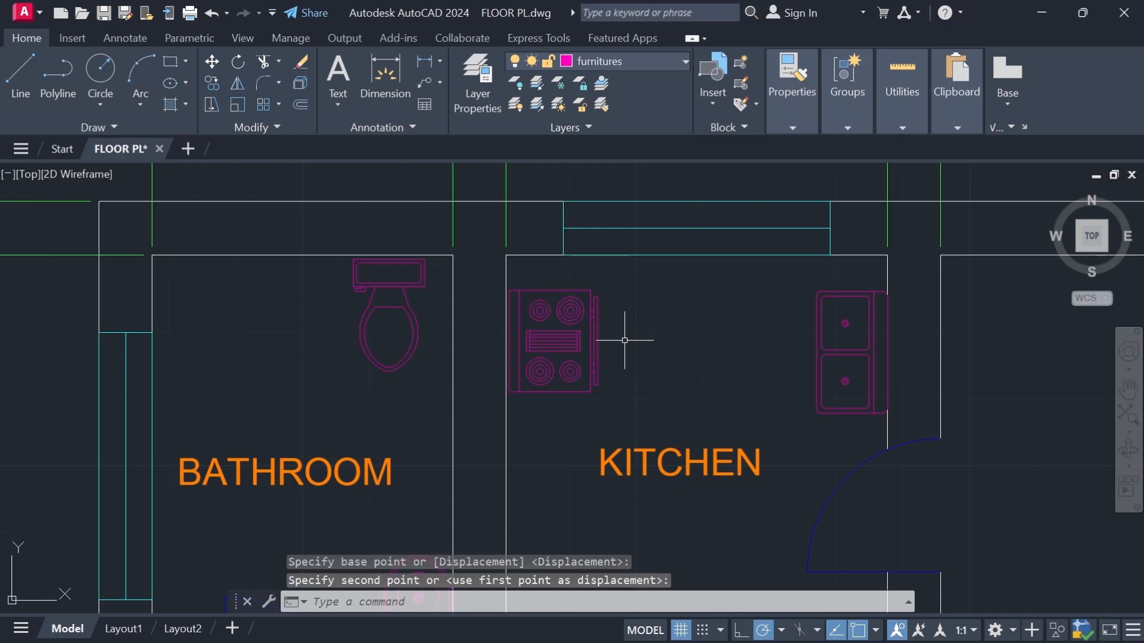
- Rotate the rectangular refrigerator block outside the plan 90 degrees counterclockwise about a point near its lower-right corner
{"action": "scroll", "coordinate": [617, 333], "scroll_direction": "down", "scroll_amount": 6}
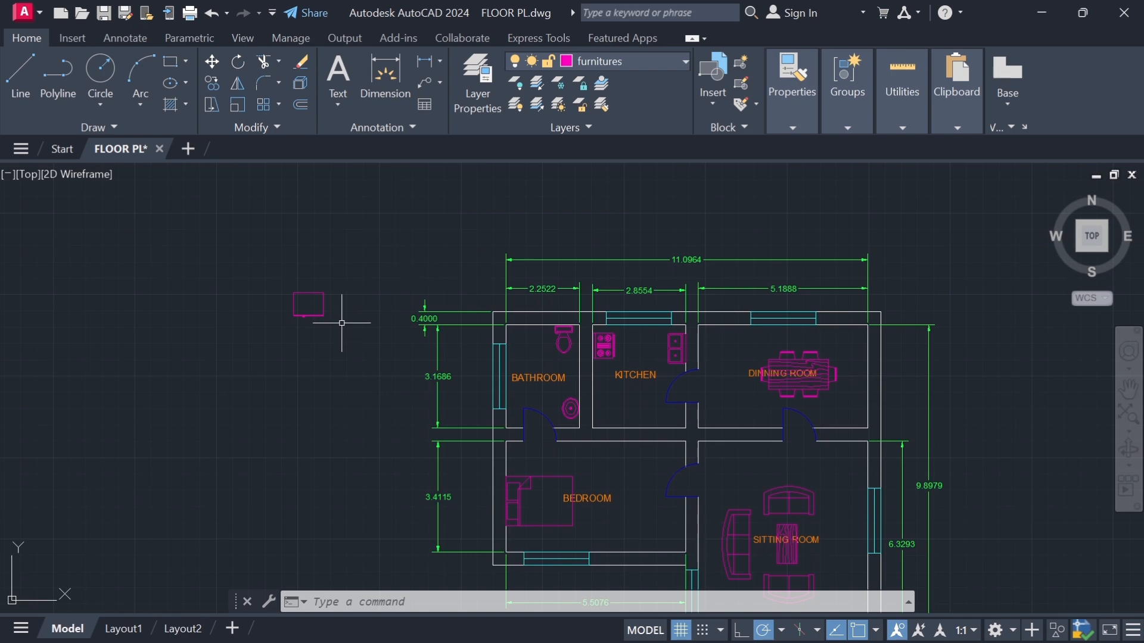
{"action": "left_click_drag", "start_coordinate": [341, 330], "coordinate": [297, 293]}
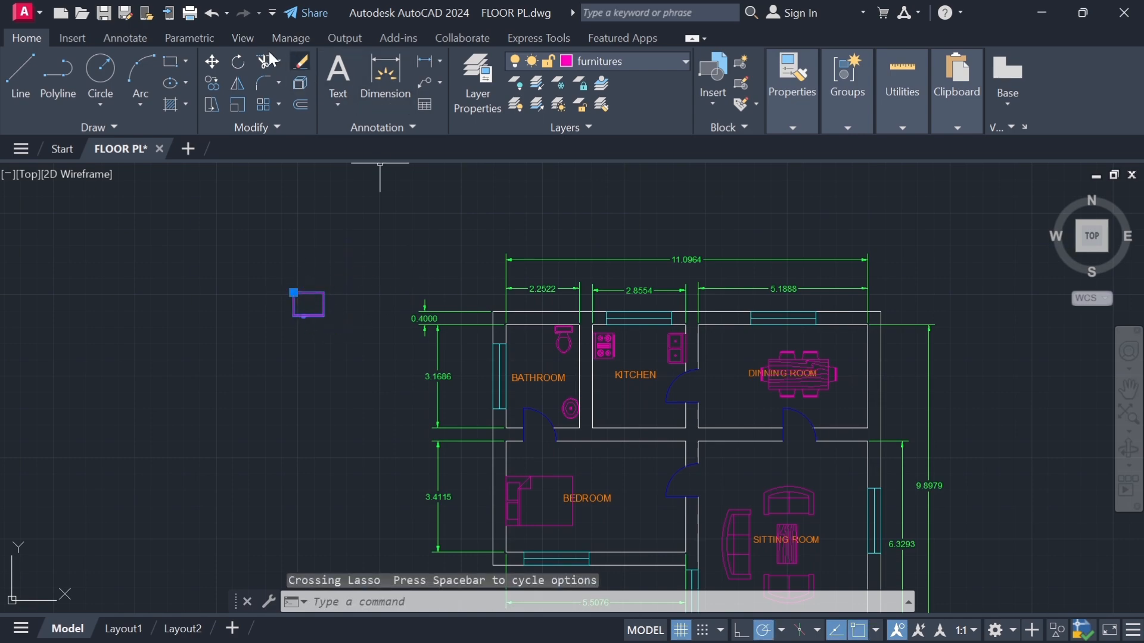
{"action": "left_click", "coordinate": [237, 61]}
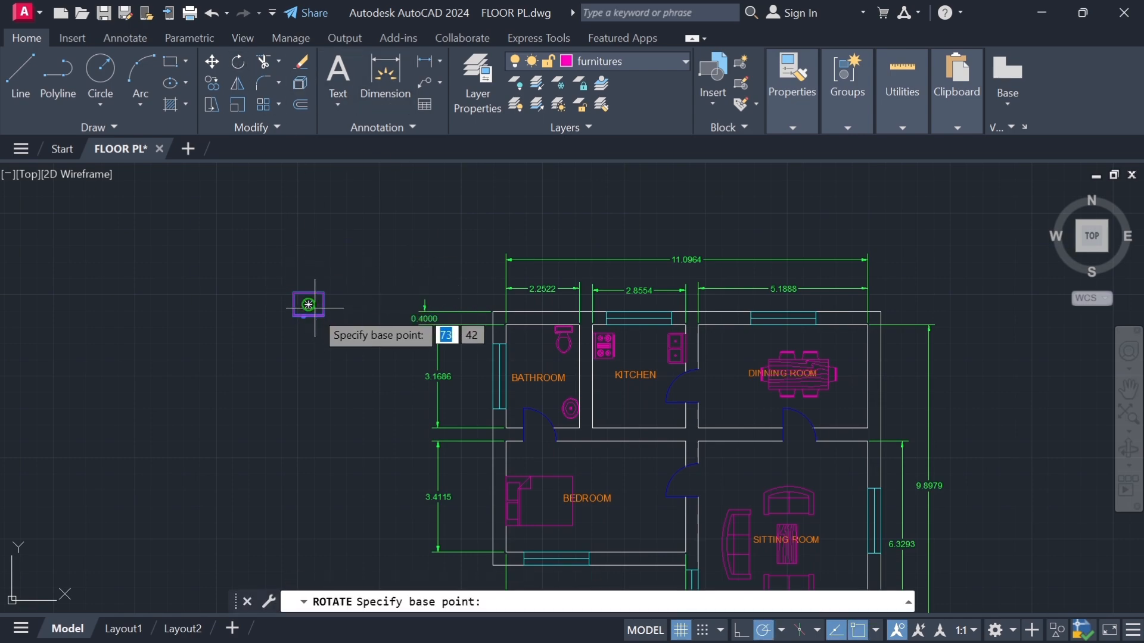
{"action": "left_click", "coordinate": [308, 304]}
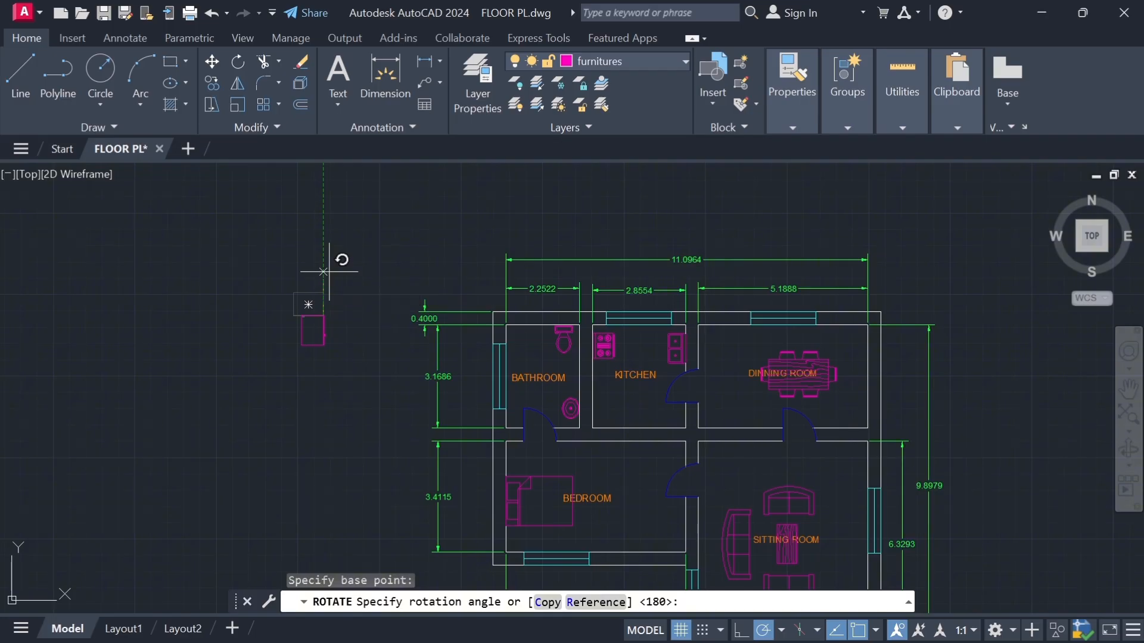
{"action": "key", "text": "Return"}
- Move the refrigerator block by its centre into the kitchen, against the bathroom-side wall near the lower corner
{"action": "mouse_move", "coordinate": [320, 324]}
{"action": "left_mouse_down"}
{"action": "mouse_move", "coordinate": [312, 332]}
{"action": "mouse_move", "coordinate": [323, 332]}
{"action": "mouse_move", "coordinate": [277, 167]}
{"action": "mouse_move", "coordinate": [292, 256]}
{"action": "mouse_move", "coordinate": [288, 203]}
{"action": "left_mouse_up"}
{"action": "left_click", "coordinate": [212, 60]}
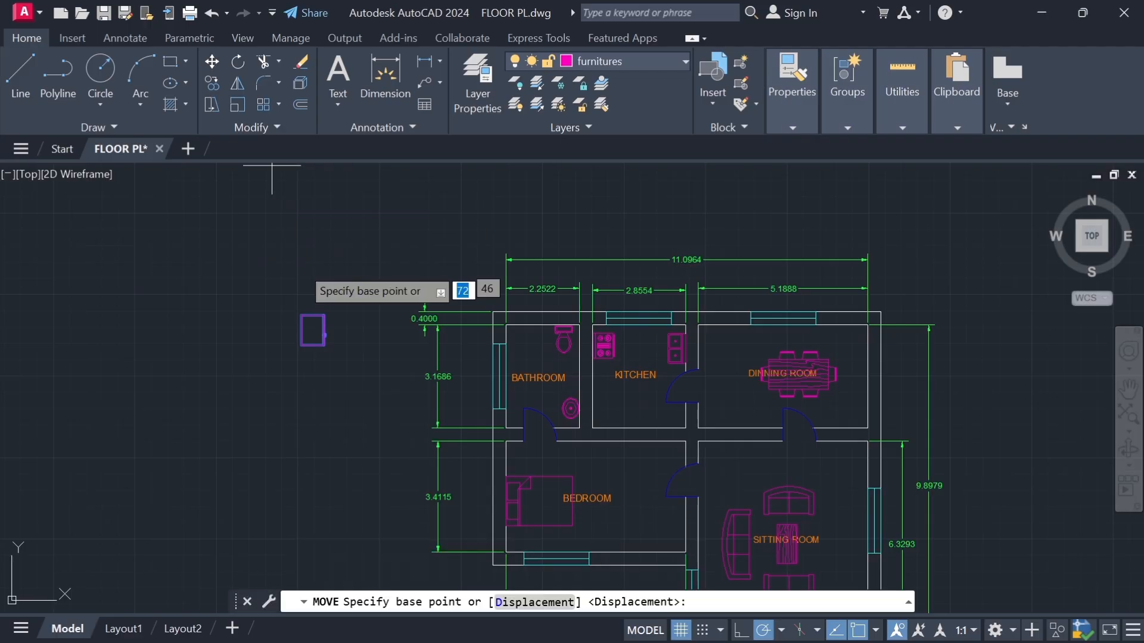
{"action": "left_click", "coordinate": [312, 330]}
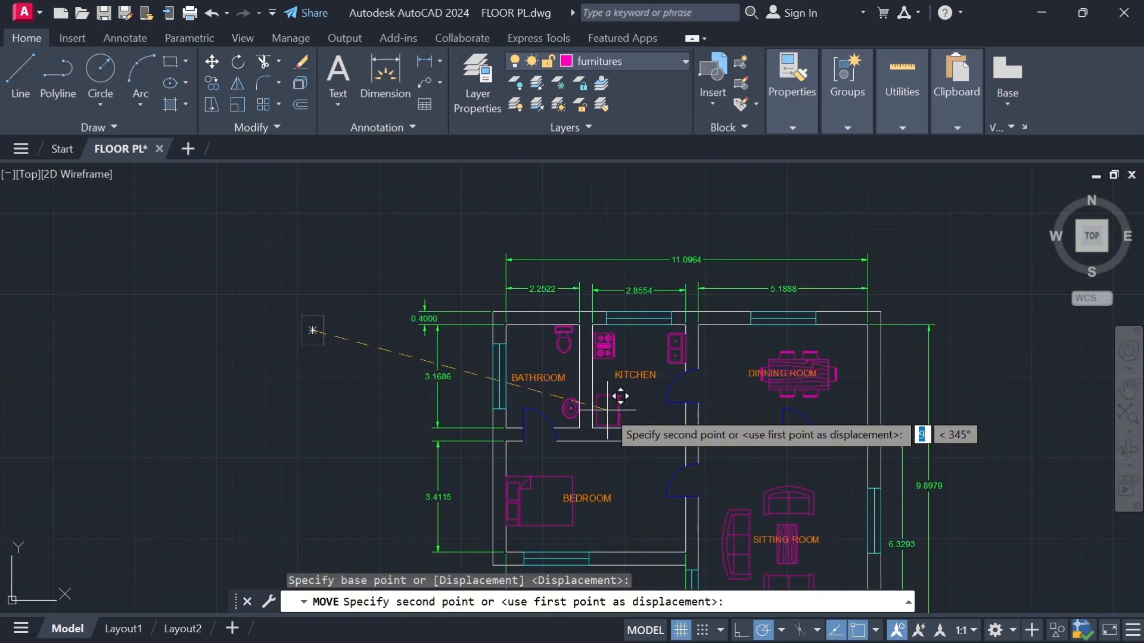
{"action": "left_click", "coordinate": [608, 411]}
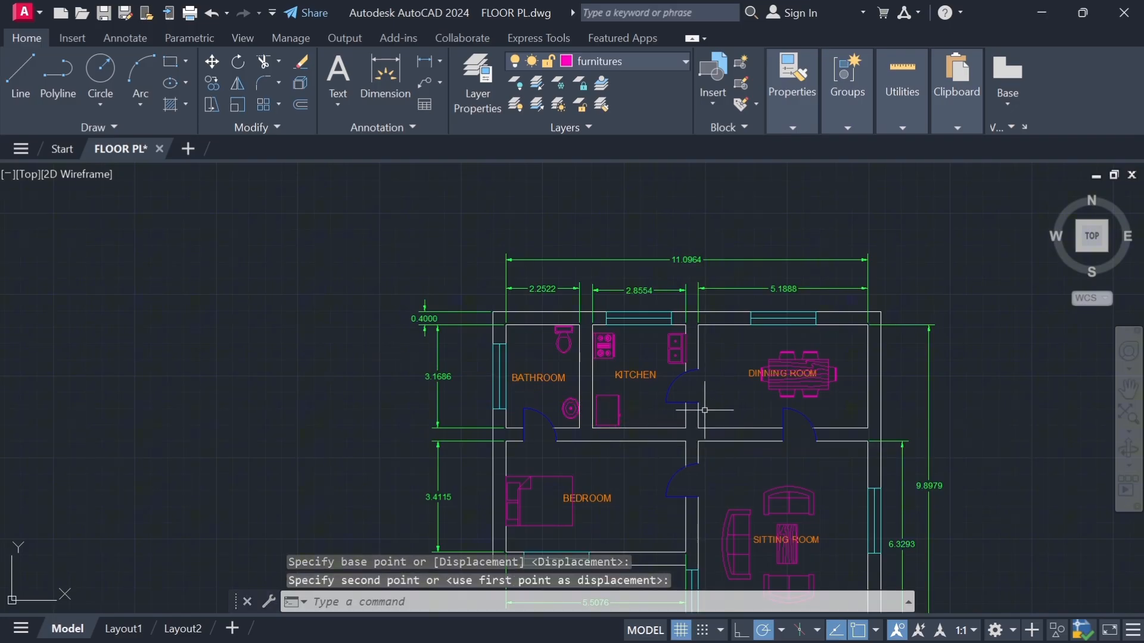
{"action": "scroll", "coordinate": [688, 333], "scroll_direction": "down", "scroll_amount": 2}
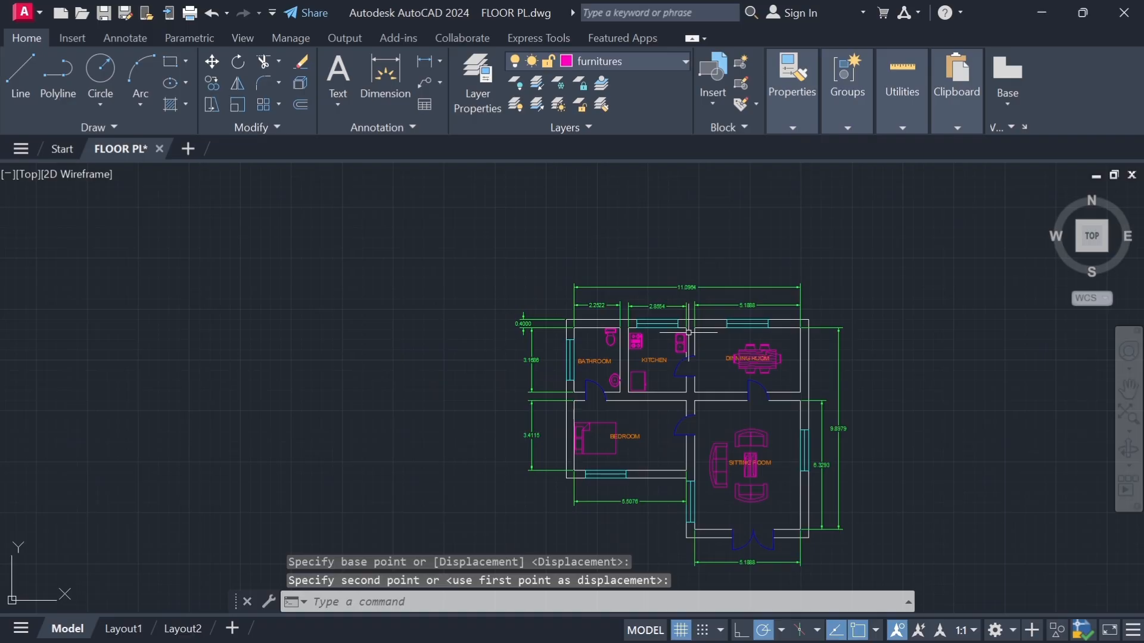